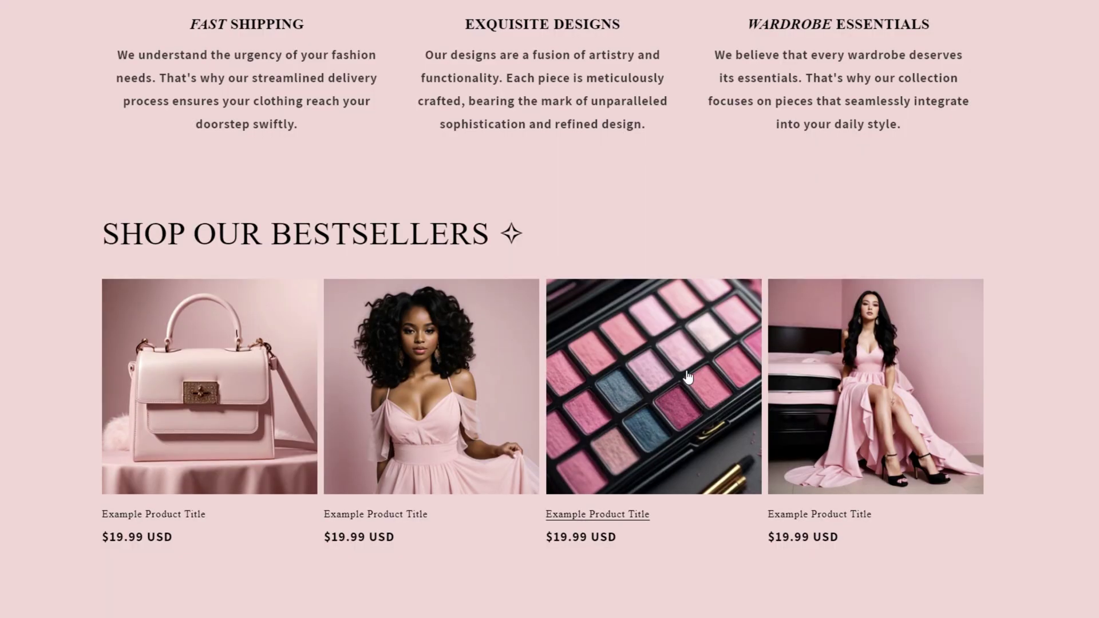
# Step: Open the handbag product's page and scroll through the storefront
pyautogui.click(236, 392)
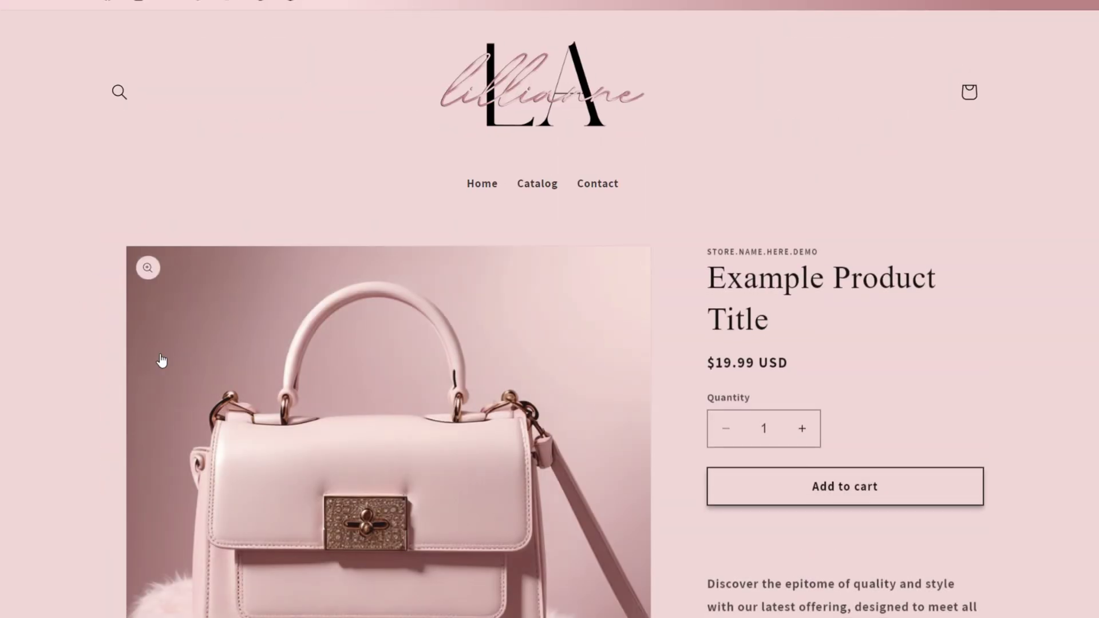
pyautogui.scroll(-6, 235, 392)
pyautogui.scroll(-3, 845, 309)
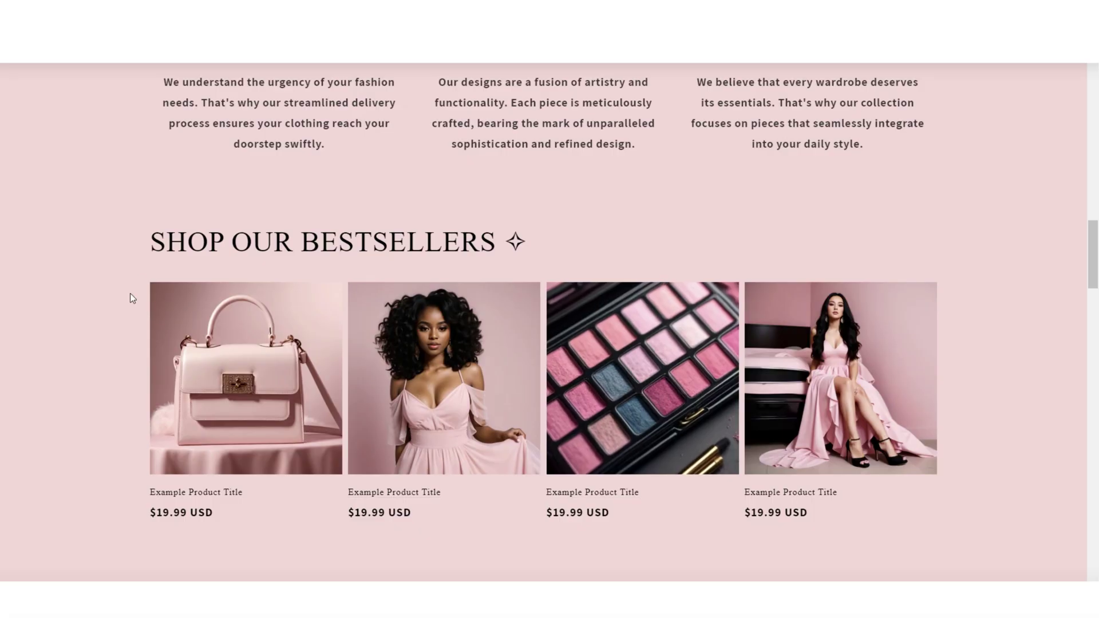
pyautogui.click(269, 383)
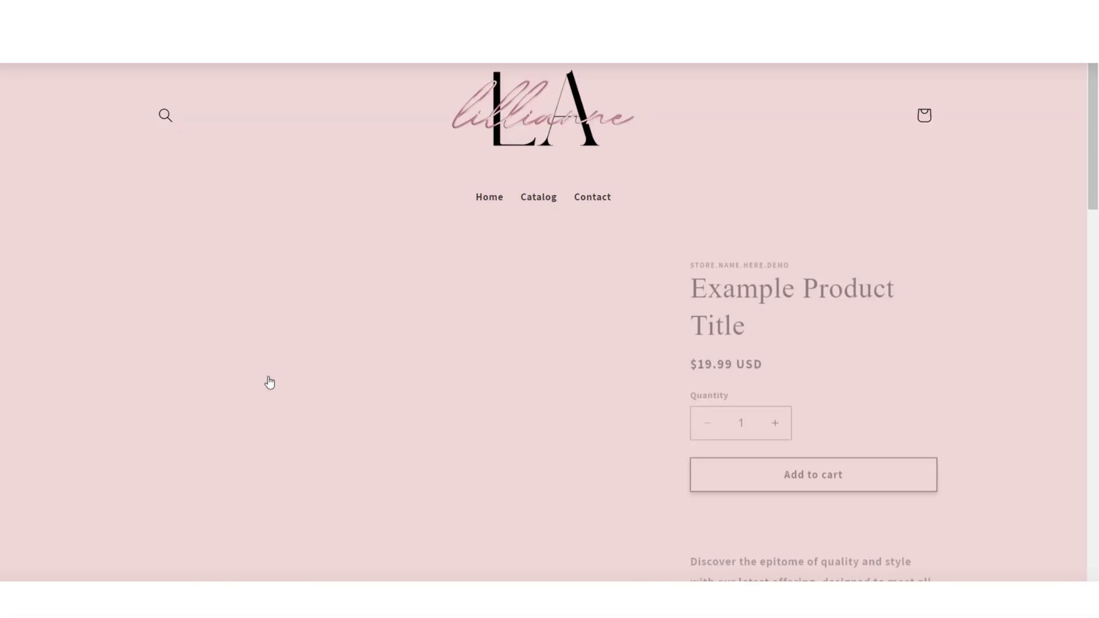
pyautogui.scroll(-6, 1, 197)
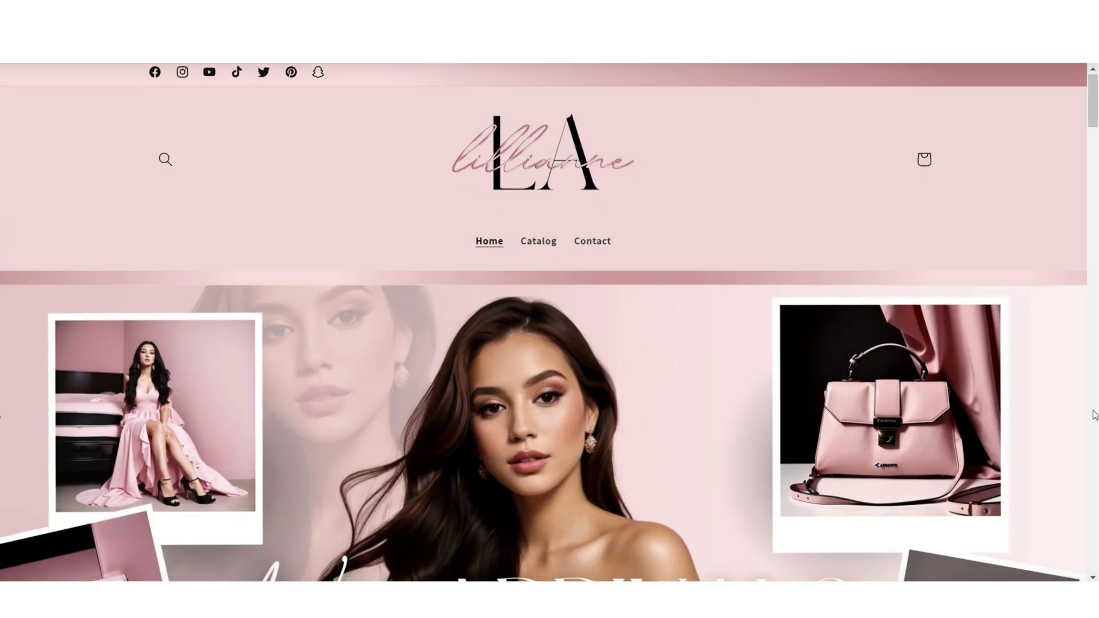
pyautogui.scroll(-10, 1093, 414)
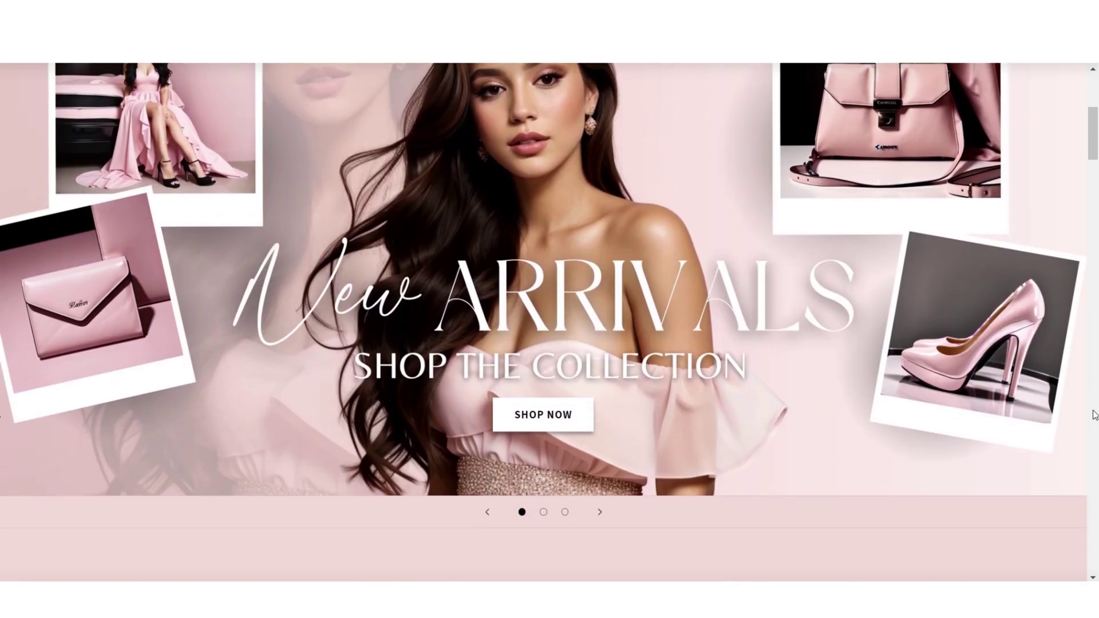
pyautogui.scroll(-1, 947, 368)
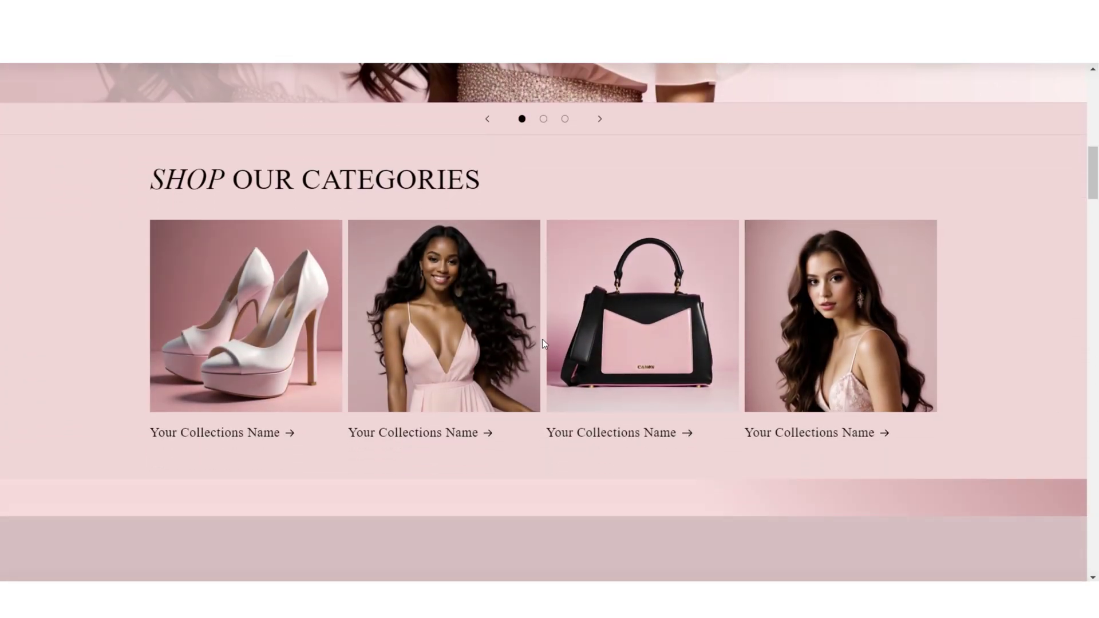
pyautogui.scroll(-1, 298, 214)
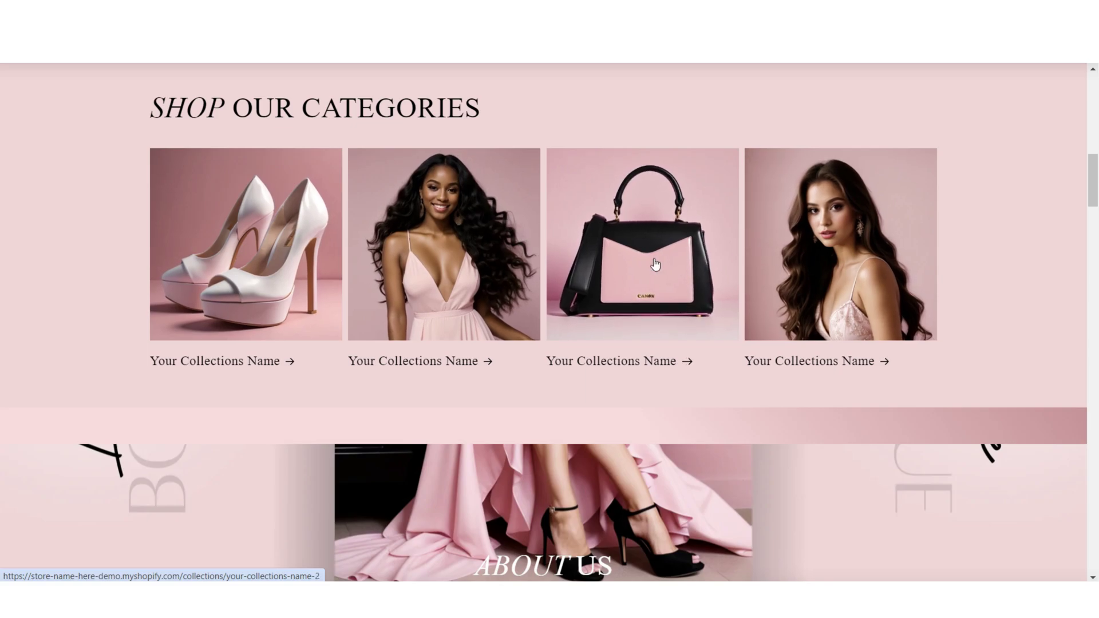
pyautogui.scroll(-10, 1095, 485)
pyautogui.scroll(10, 1095, 485)
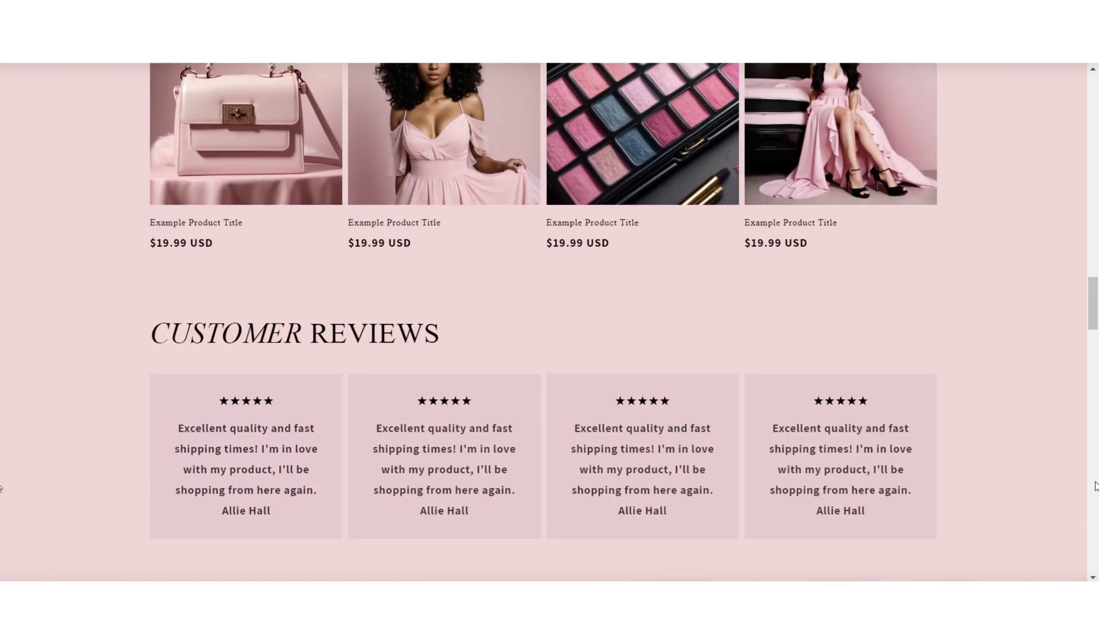
pyautogui.scroll(-4, 1095, 486)
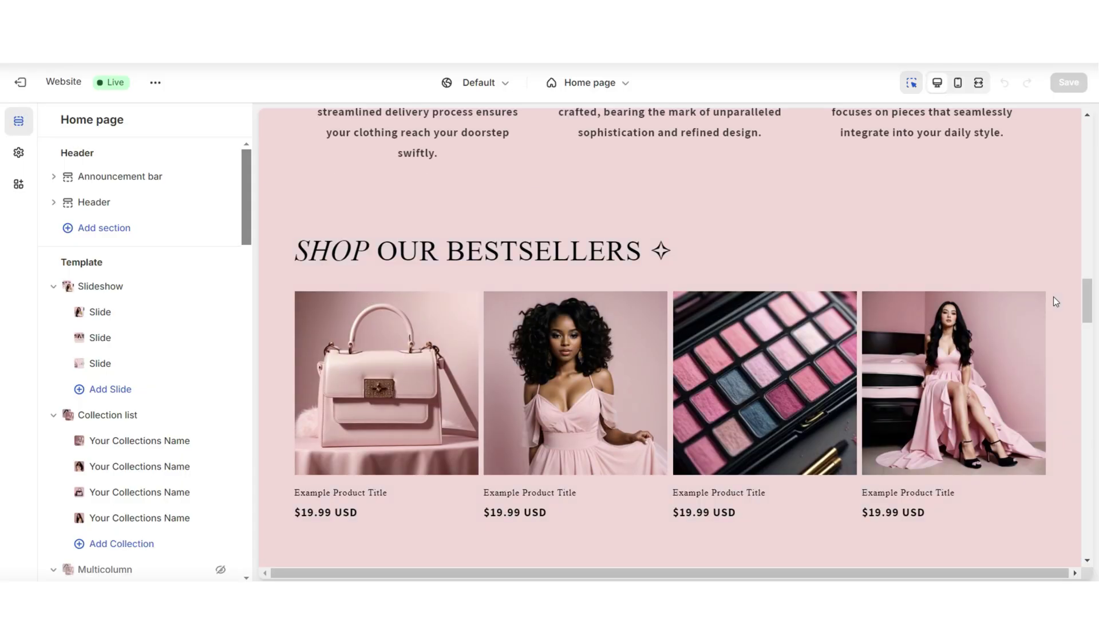
# Step: Duplicate the SHOP OUR BESTSELLERS Featured collection section
pyautogui.click(1053, 296)
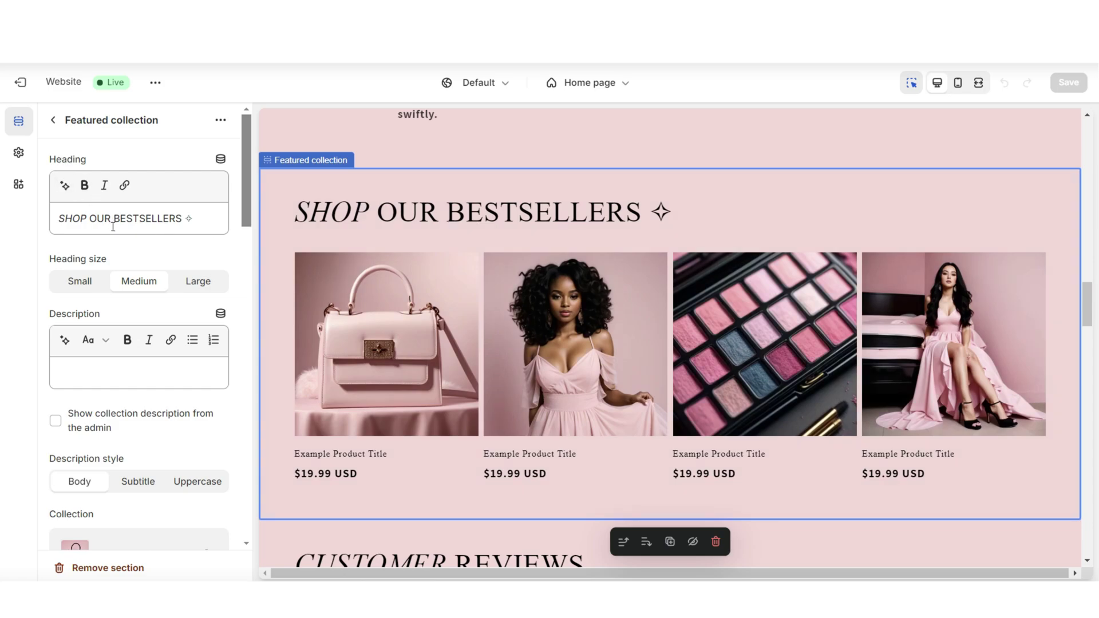
pyautogui.click(220, 119)
pyautogui.click(245, 156)
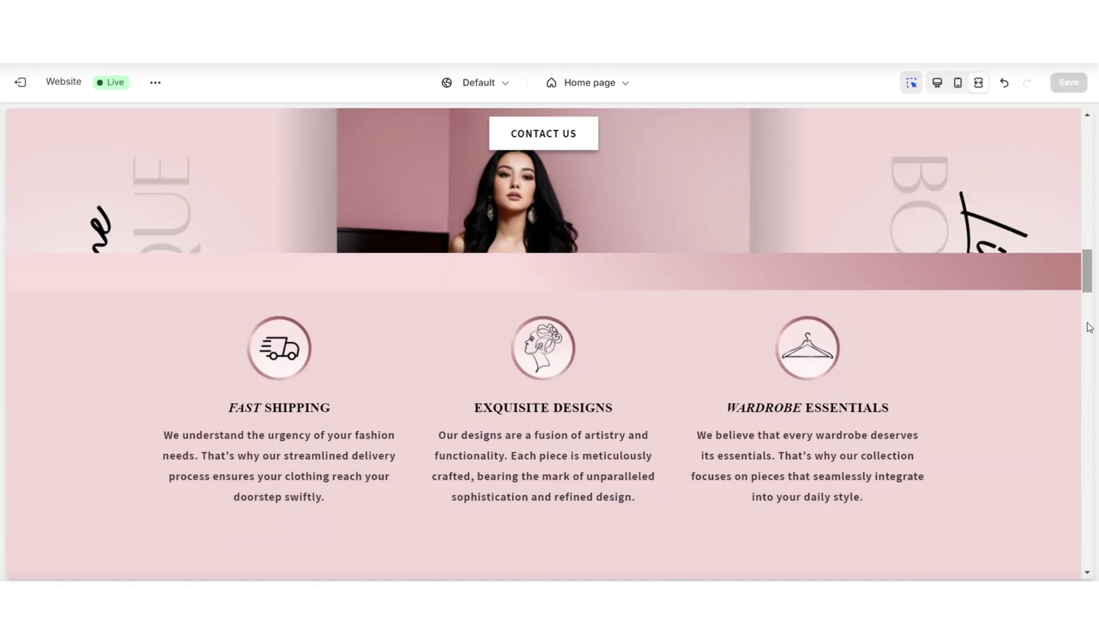
pyautogui.scroll(-8, 1089, 328)
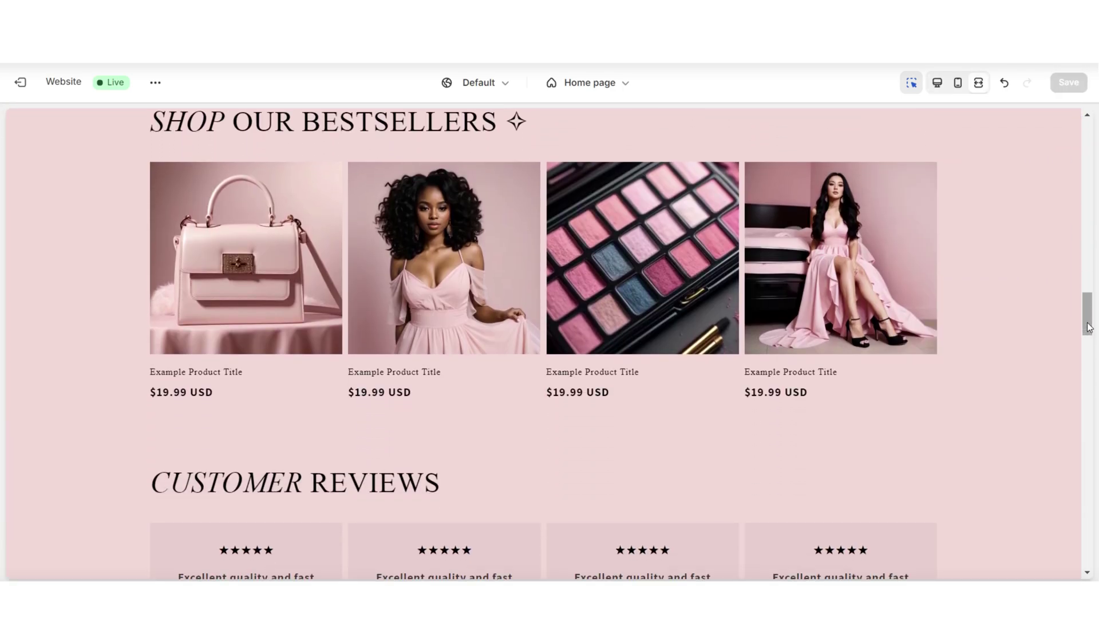
pyautogui.scroll(1, 1090, 327)
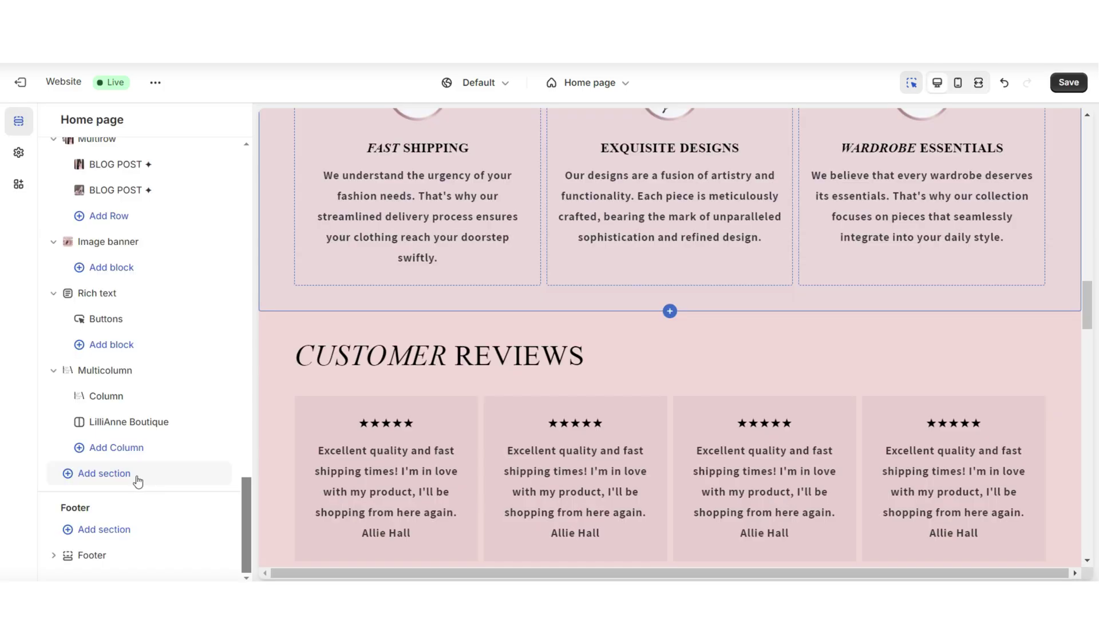
# Step: Add a Featured collection section with the heading 'SHOP OUR BESTSELLERS ✧'
pyautogui.click(136, 480)
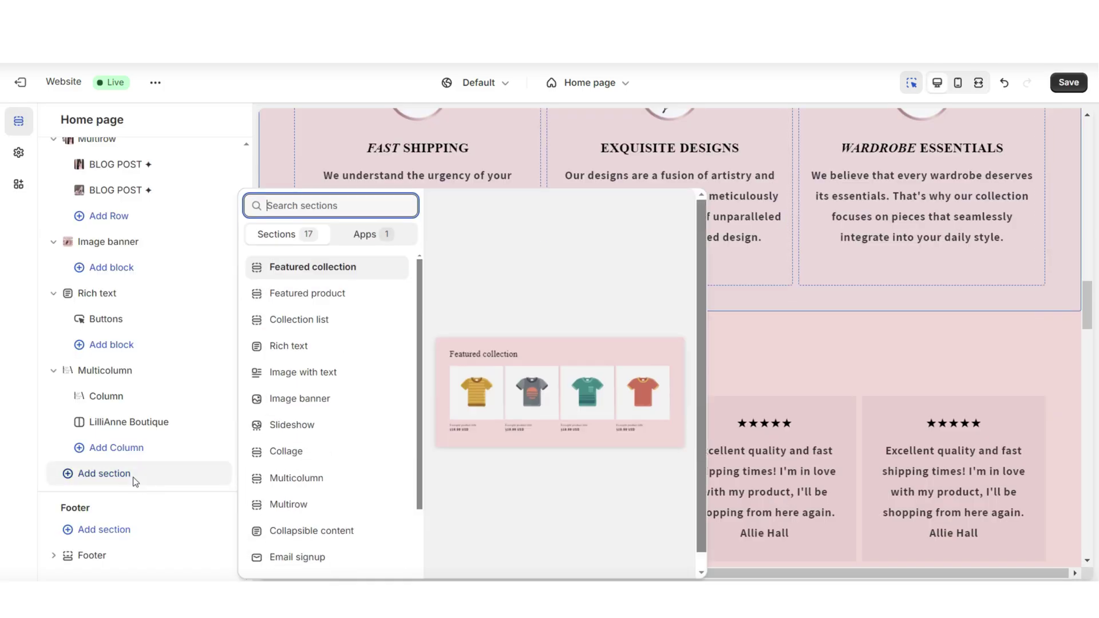
pyautogui.click(331, 269)
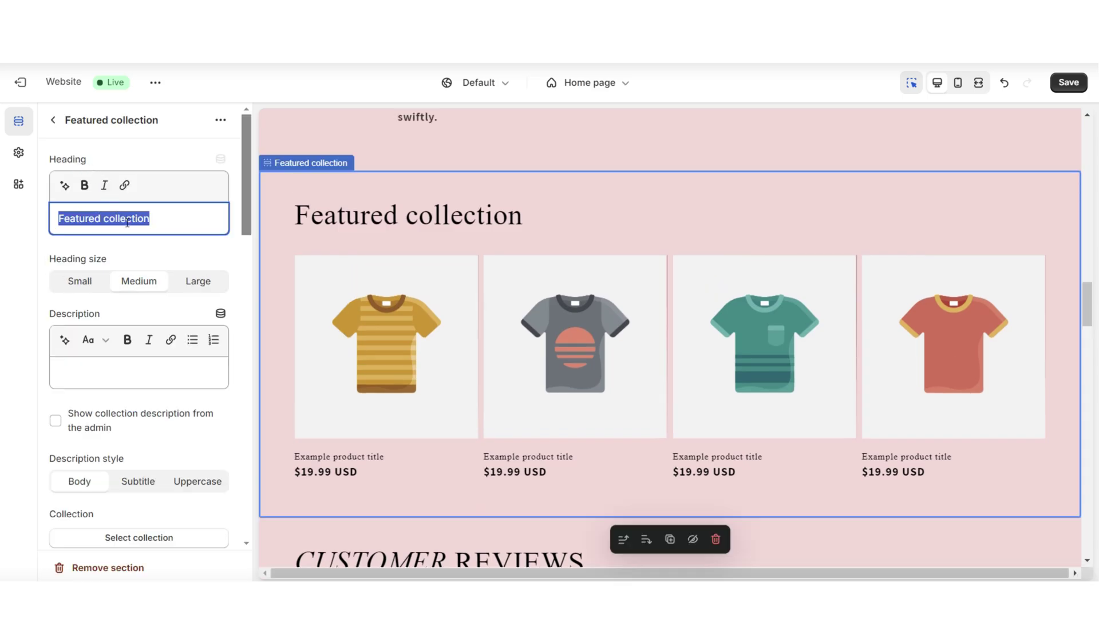
pyautogui.write('SHOP OUR BESTSELLERS ✧')
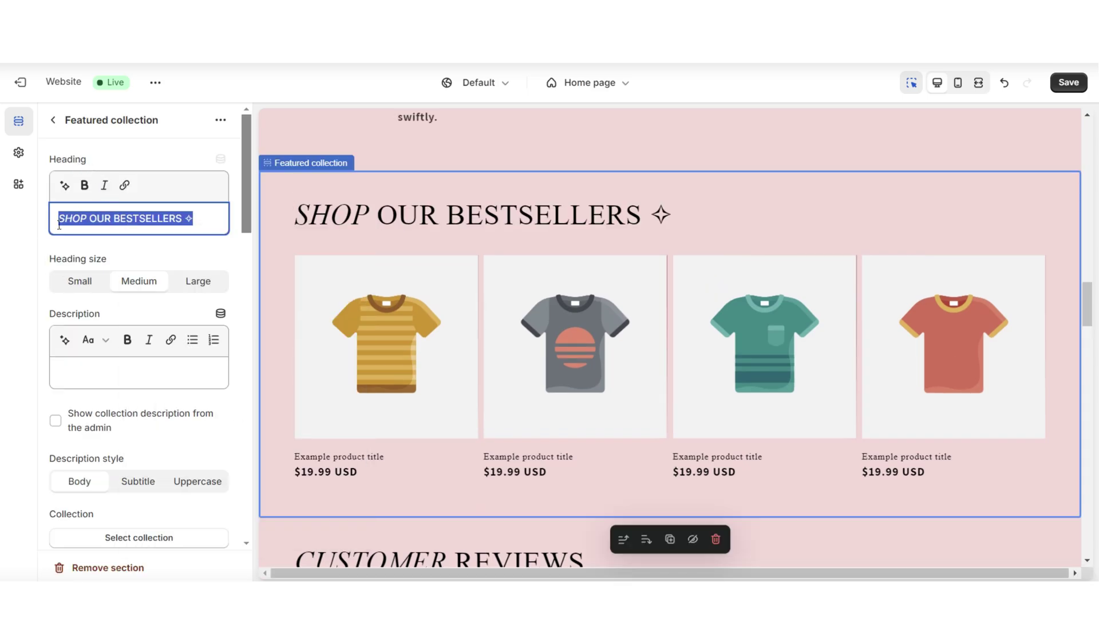
# Step: Remove bold formatting from the heading and cancel adding a link to it
pyautogui.click(90, 189)
pyautogui.hotkey('ctrl', 'z')
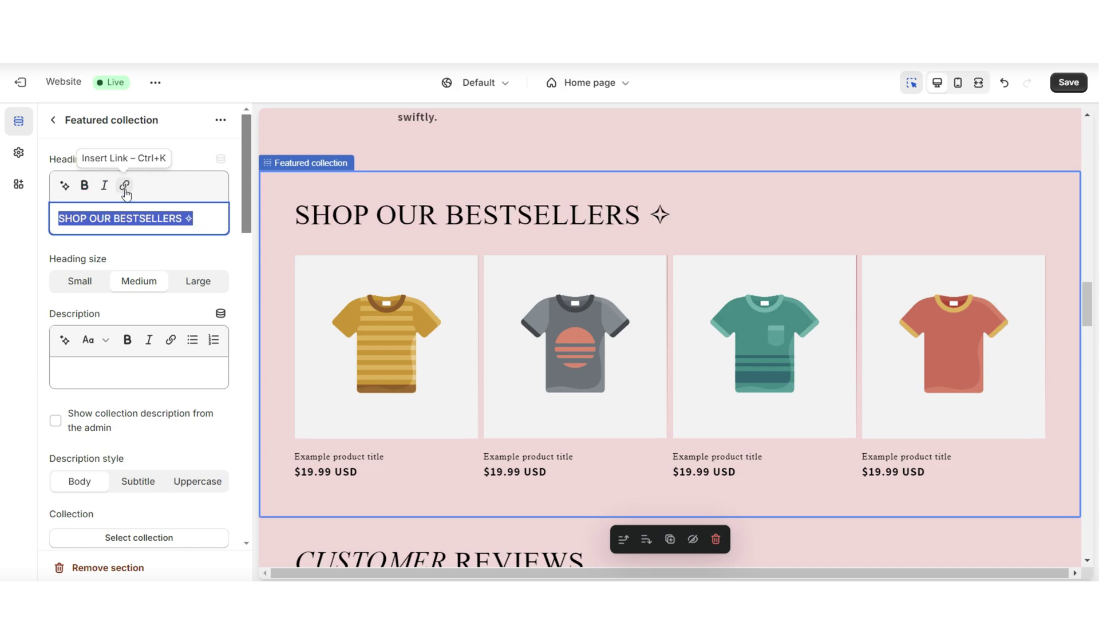
pyautogui.click(124, 185)
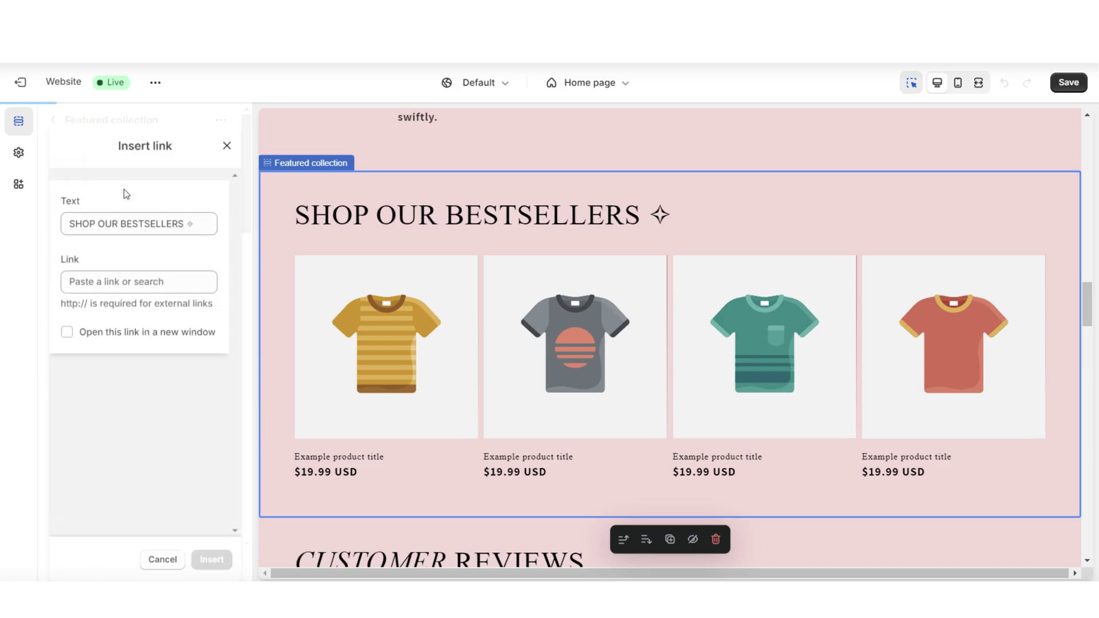
pyautogui.click(148, 278)
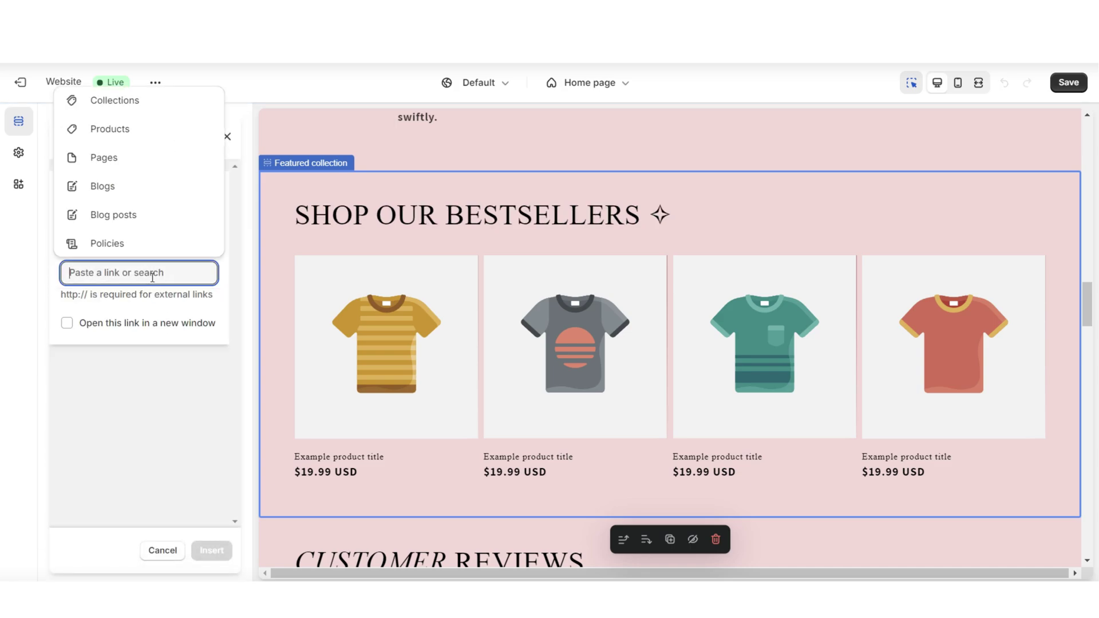
pyautogui.press('Escape')
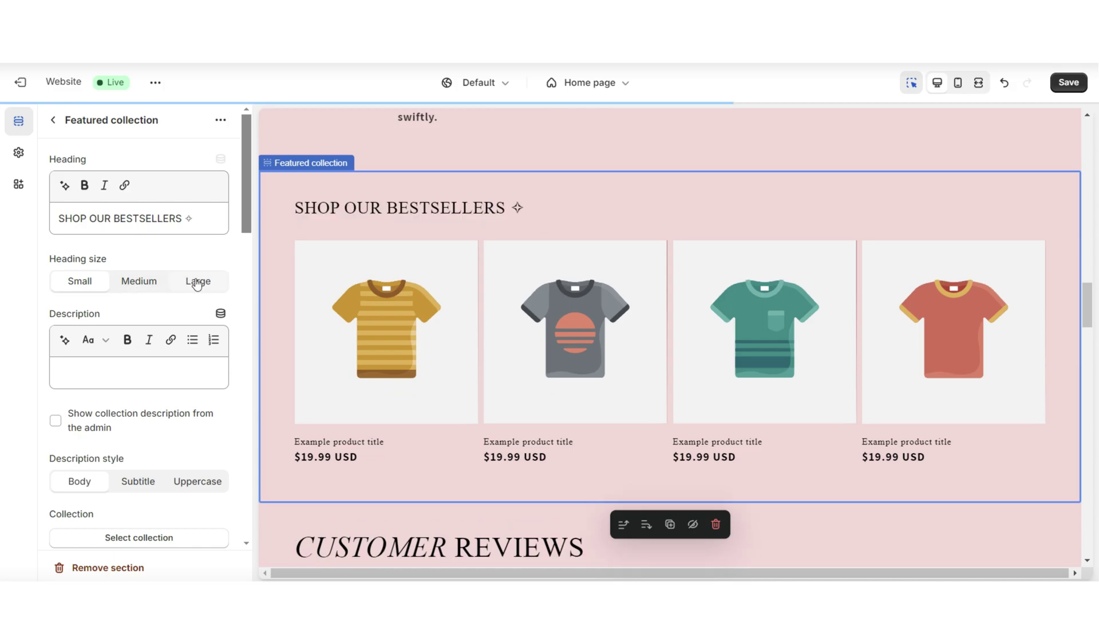
# Step: Set the heading size to Medium, then try and undo a Heading 3 description
pyautogui.click(198, 281)
pyautogui.click(140, 281)
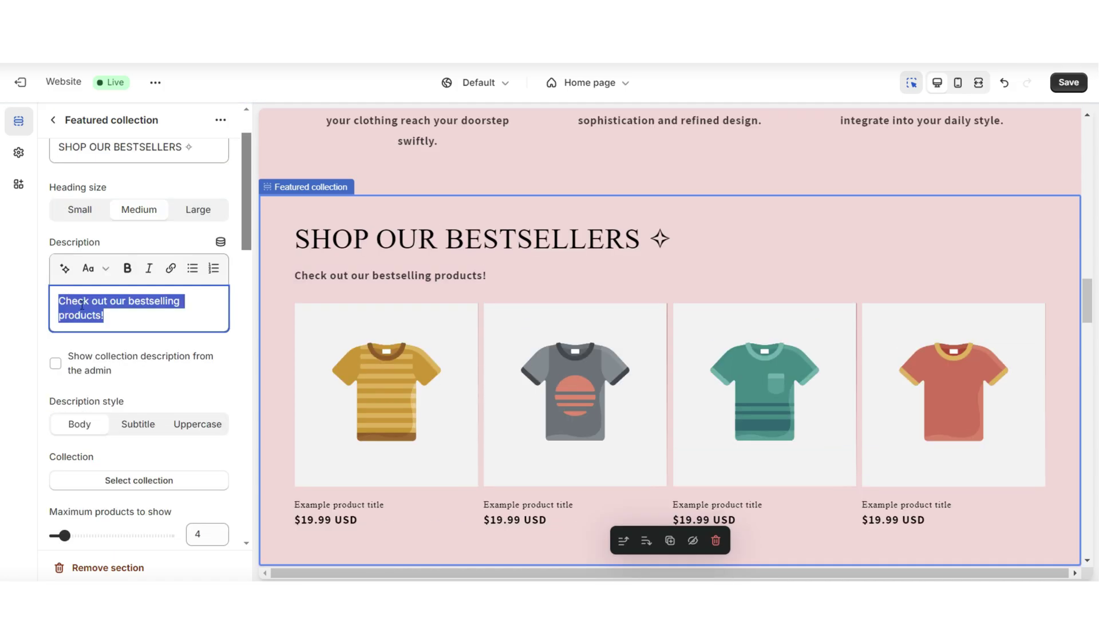
pyautogui.click(93, 273)
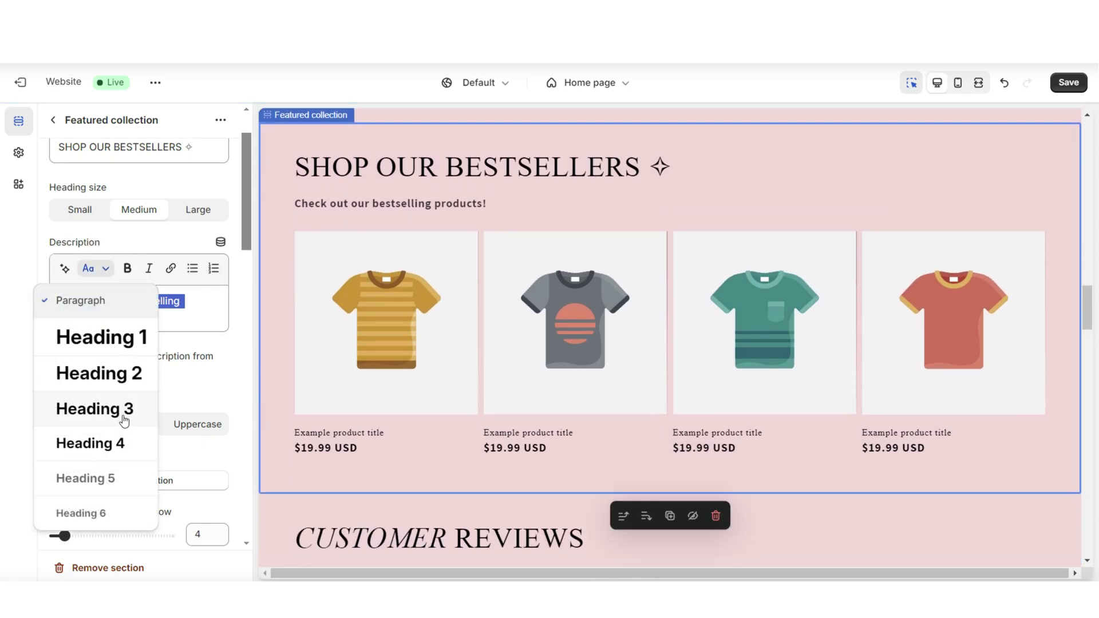
pyautogui.click(125, 409)
pyautogui.scroll(-3, 96, 426)
pyautogui.hotkey('ctrl', 'z')
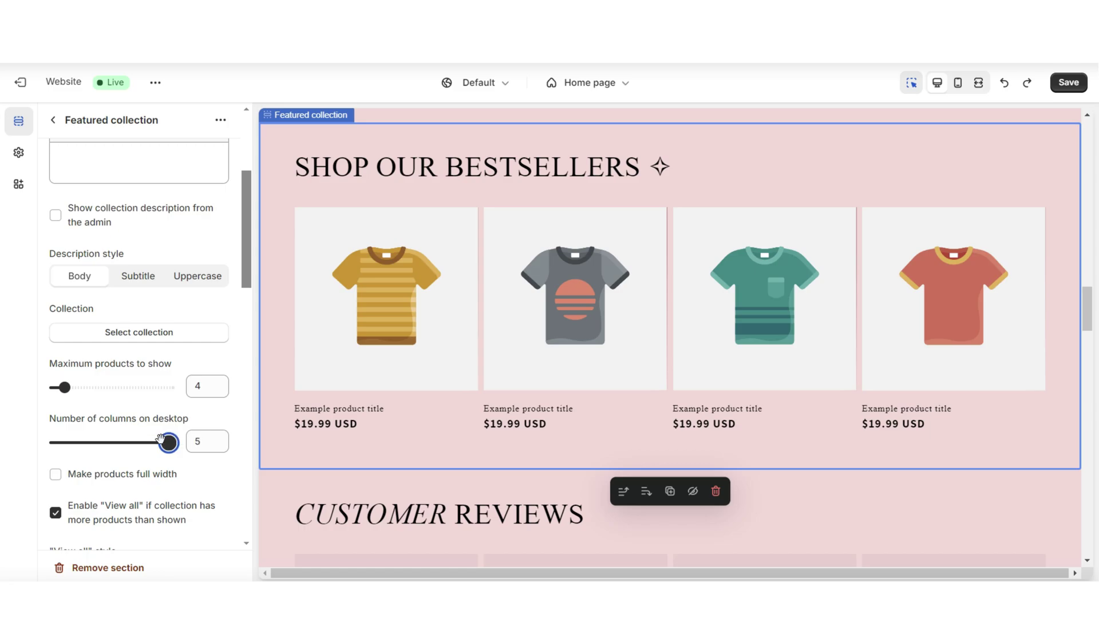
# Step: Try 5 desktop product columns and review the remaining section settings
pyautogui.moveTo(160, 439); pyautogui.dragTo(140, 442)
pyautogui.scroll(-3, 73, 297)
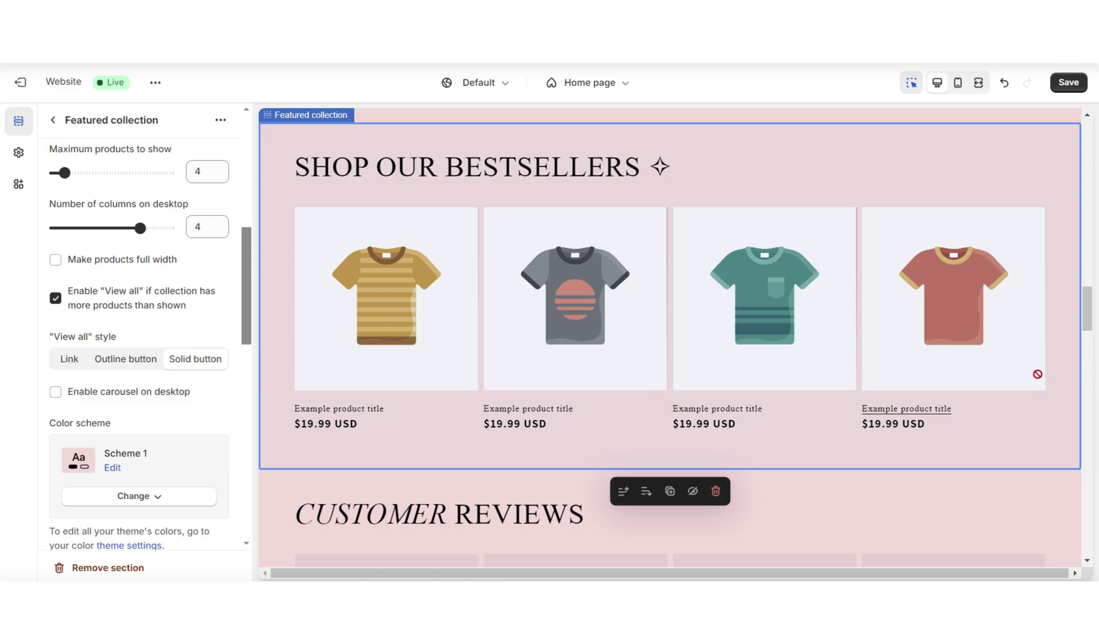
pyautogui.scroll(-5, 246, 318)
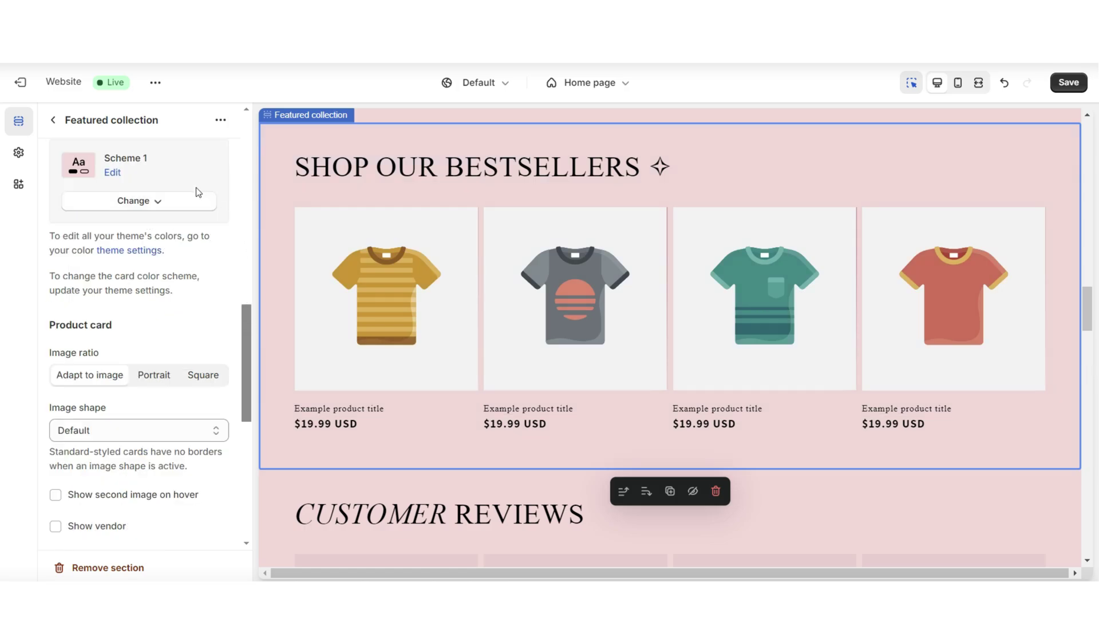
pyautogui.scroll(-1, 92, 289)
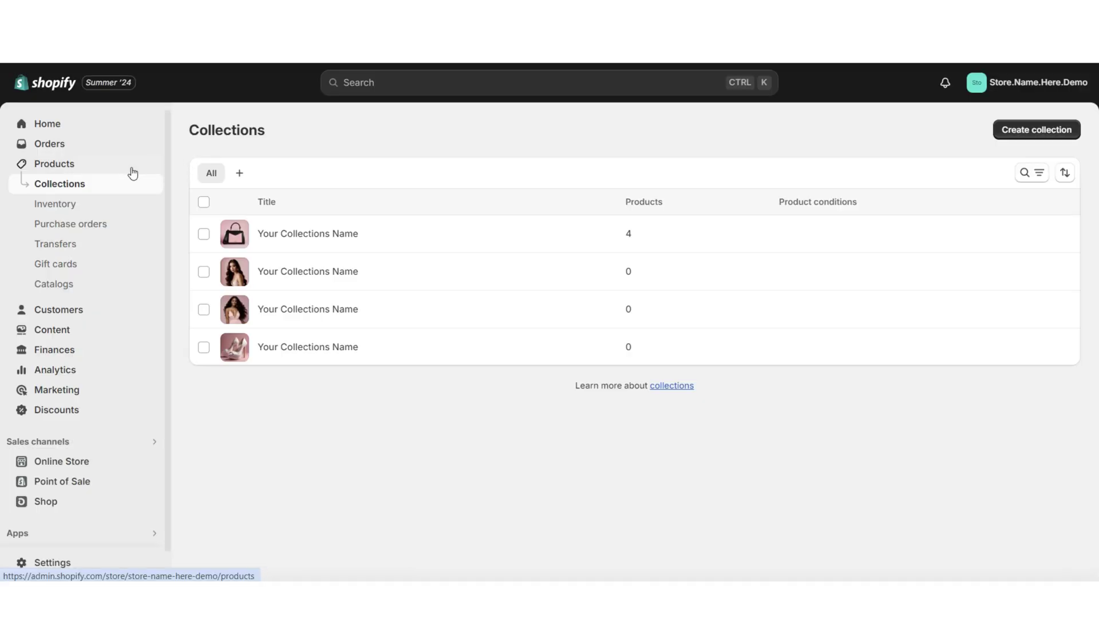
# Step: Create a collection titled 'Dresses' and browse for products to add to it
pyautogui.click(1014, 130)
pyautogui.click(557, 198)
pyautogui.write('Dresses')
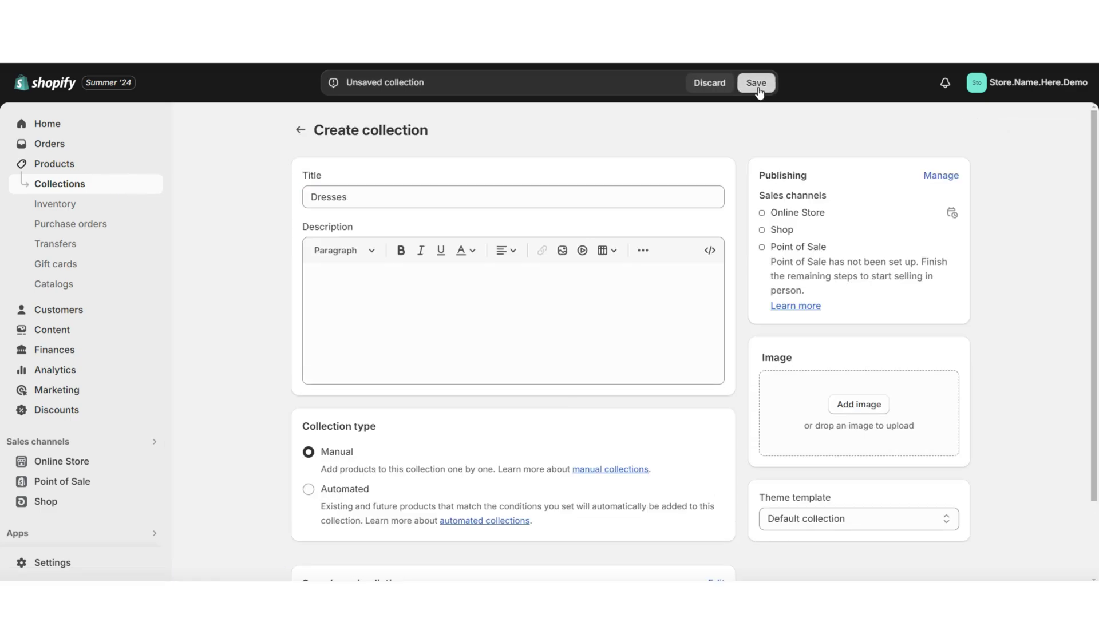
pyautogui.scroll(-3, 535, 324)
pyautogui.click(541, 327)
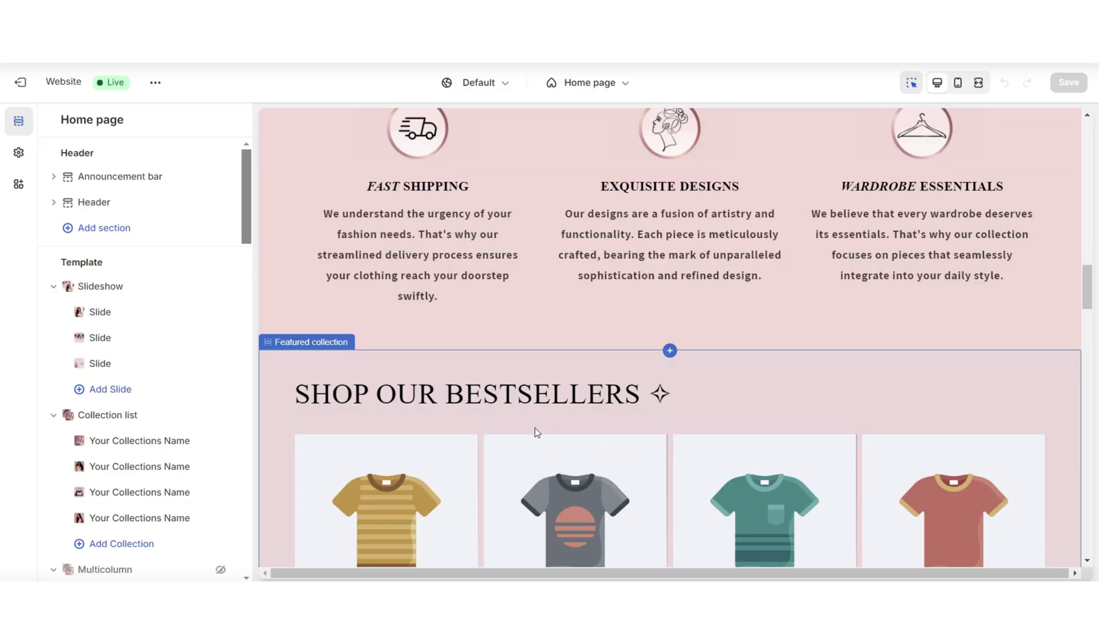
# Step: Select the new bestsellers section and set its featured collection to Dresses
pyautogui.scroll(-2, 423, 390)
pyautogui.click(281, 332)
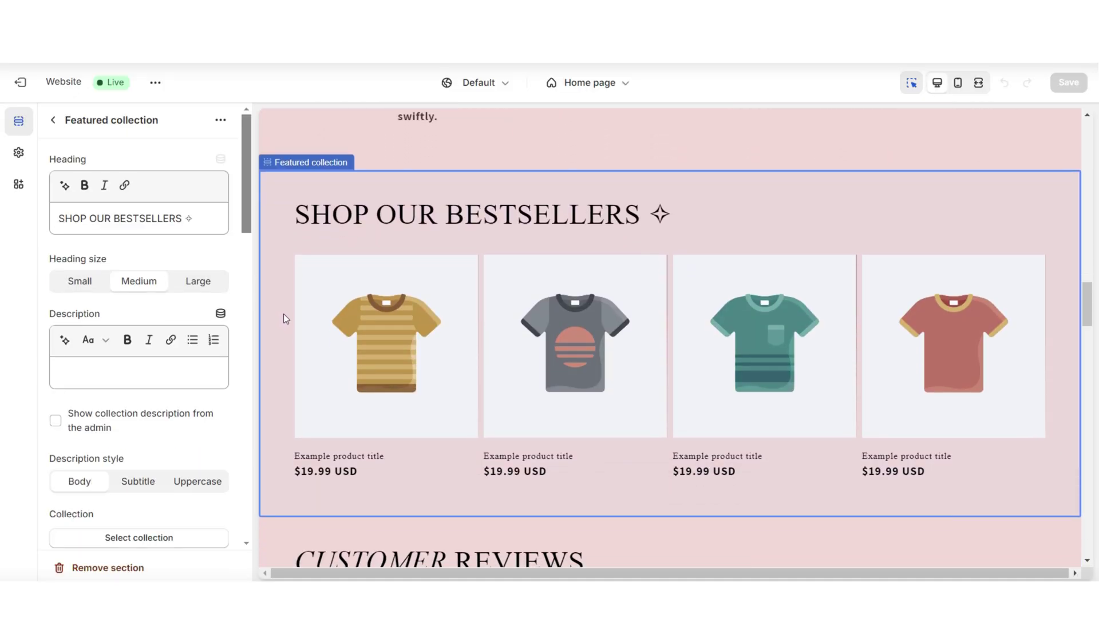
pyautogui.scroll(-1, 155, 449)
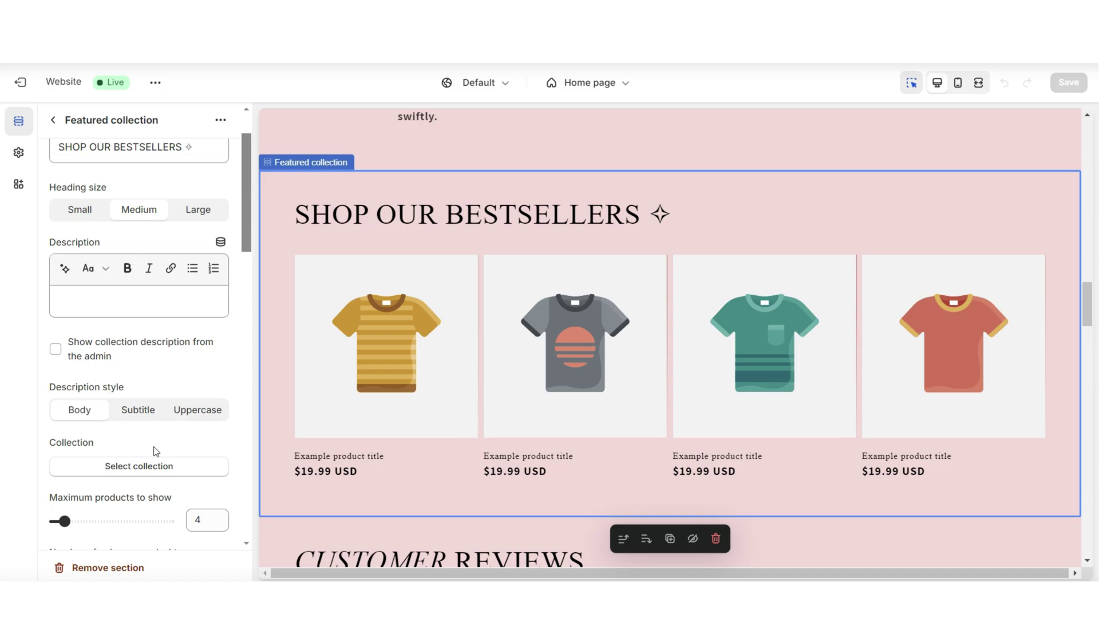
pyautogui.click(126, 468)
pyautogui.click(227, 235)
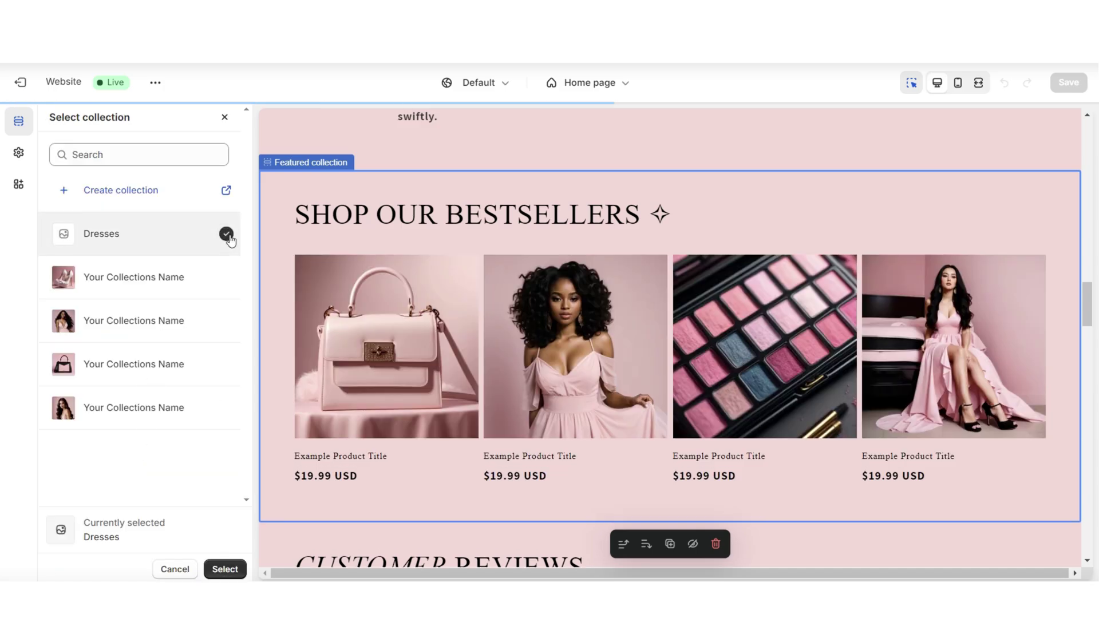
pyautogui.click(238, 570)
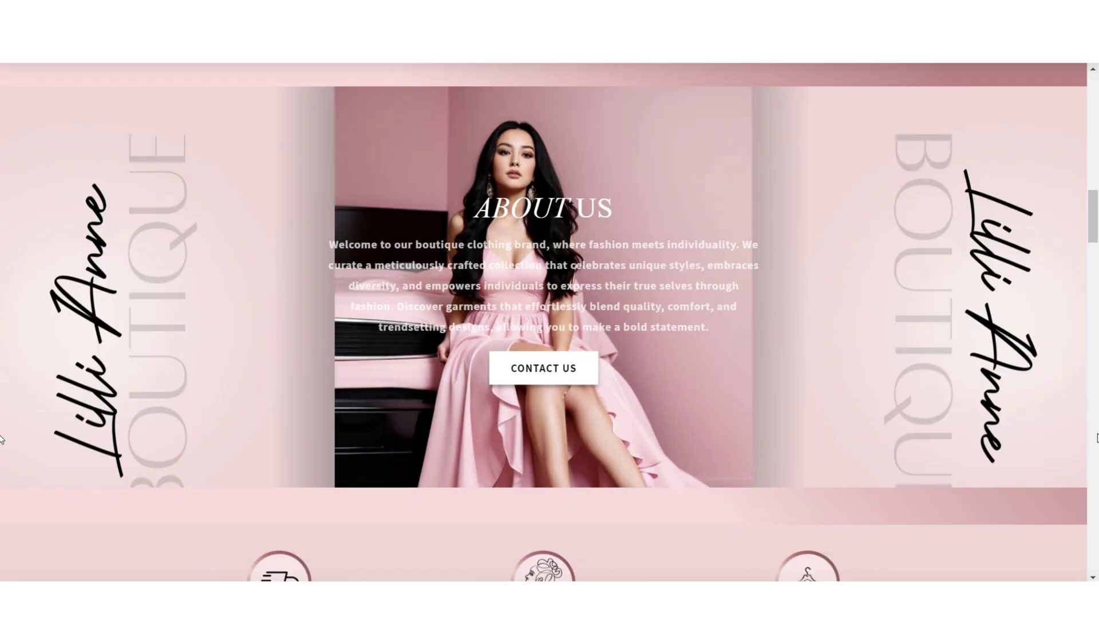
pyautogui.scroll(-5, 2, 440)
pyautogui.scroll(-7, 2, 439)
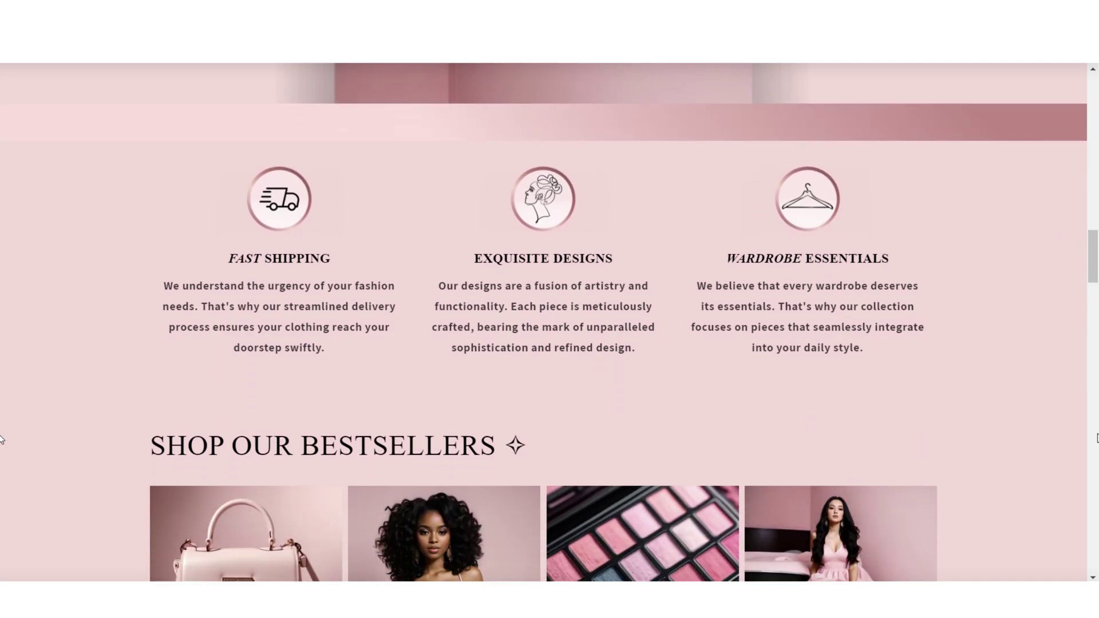
pyautogui.scroll(-1, 2, 439)
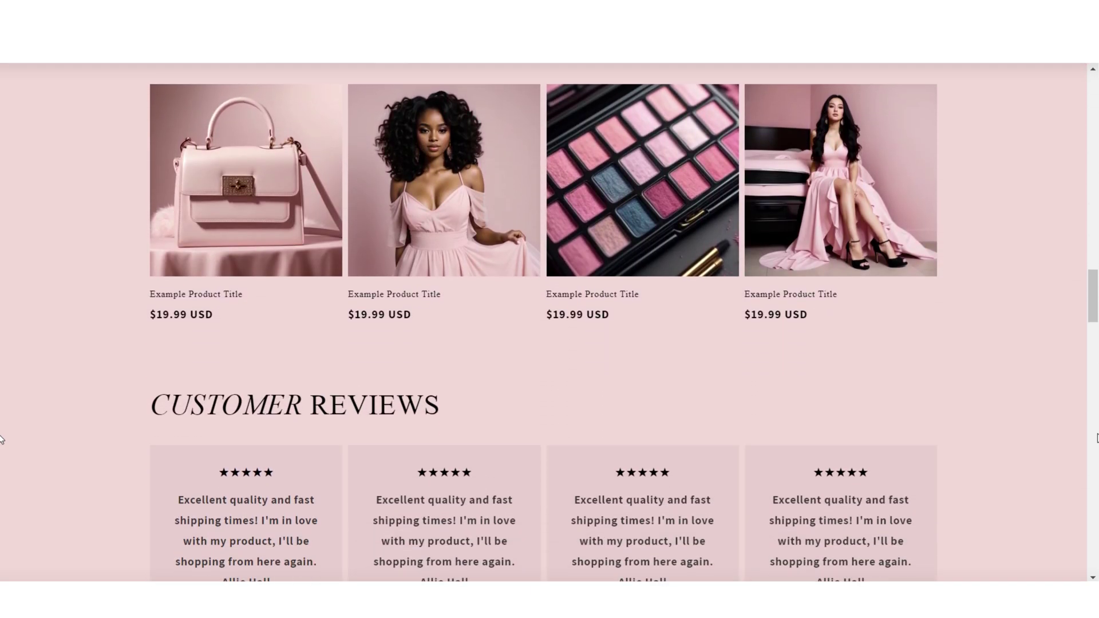
pyautogui.scroll(4, 2, 439)
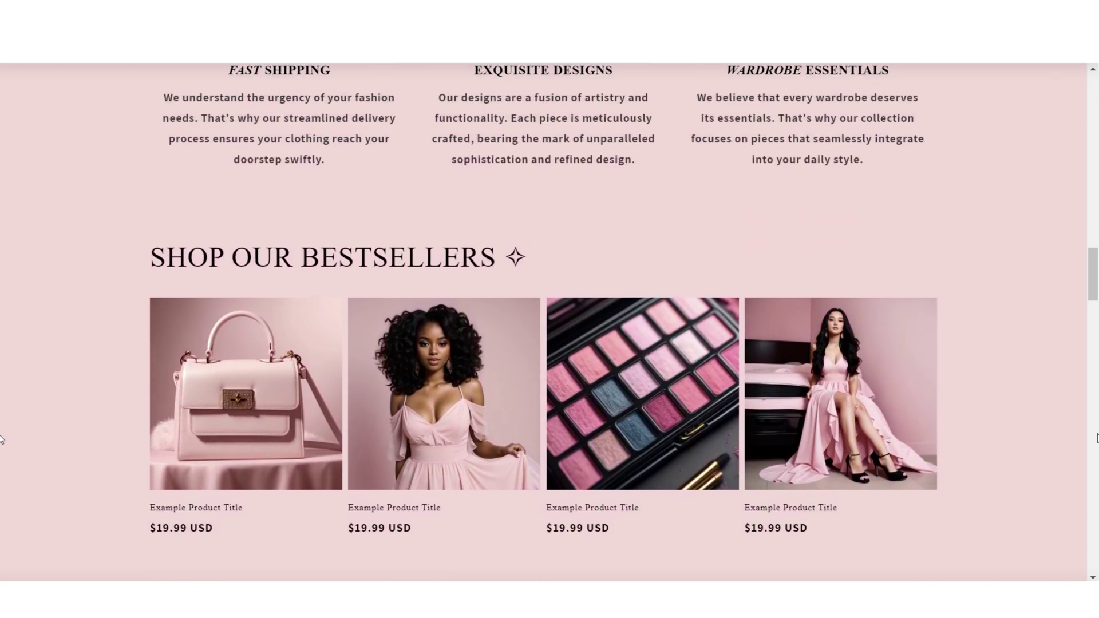
pyautogui.scroll(-3, 2, 439)
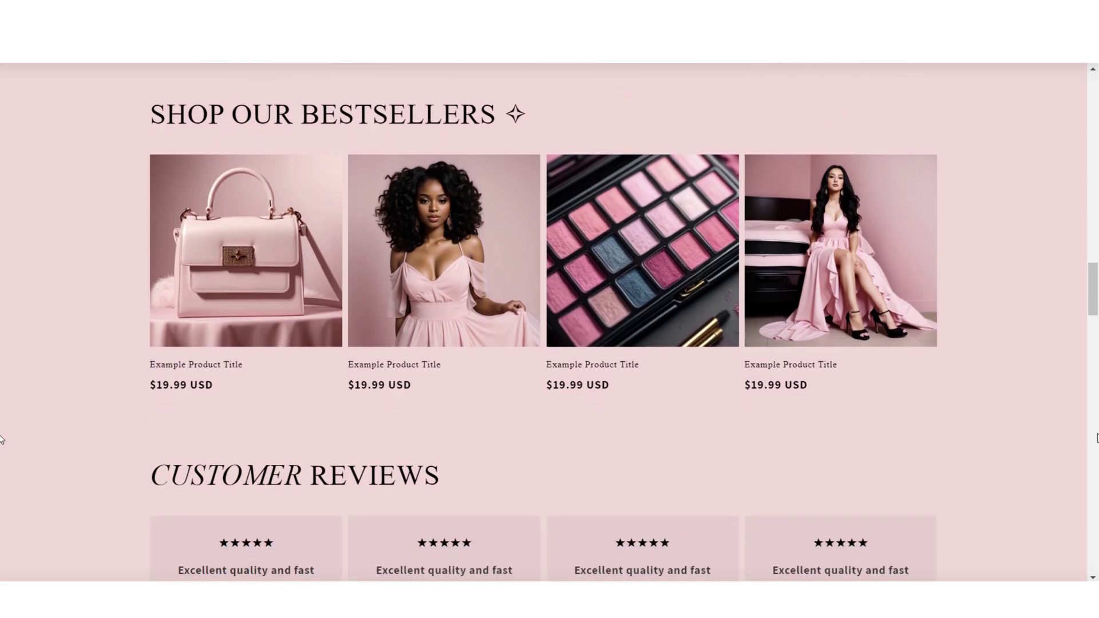
pyautogui.scroll(1, 2, 440)
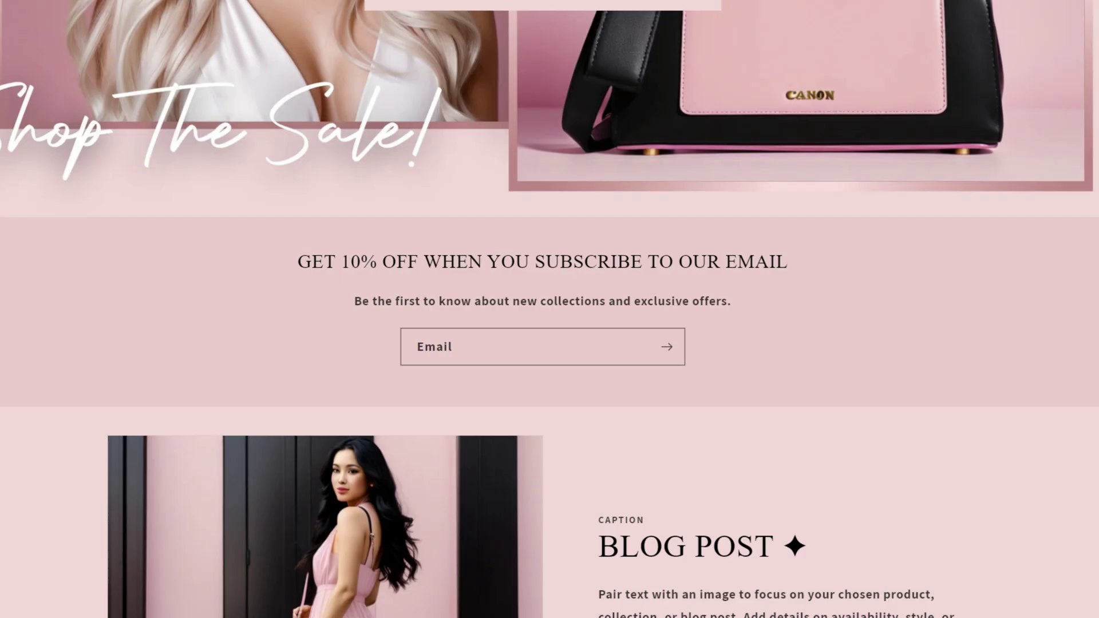
pyautogui.scroll(-4, 549, 310)
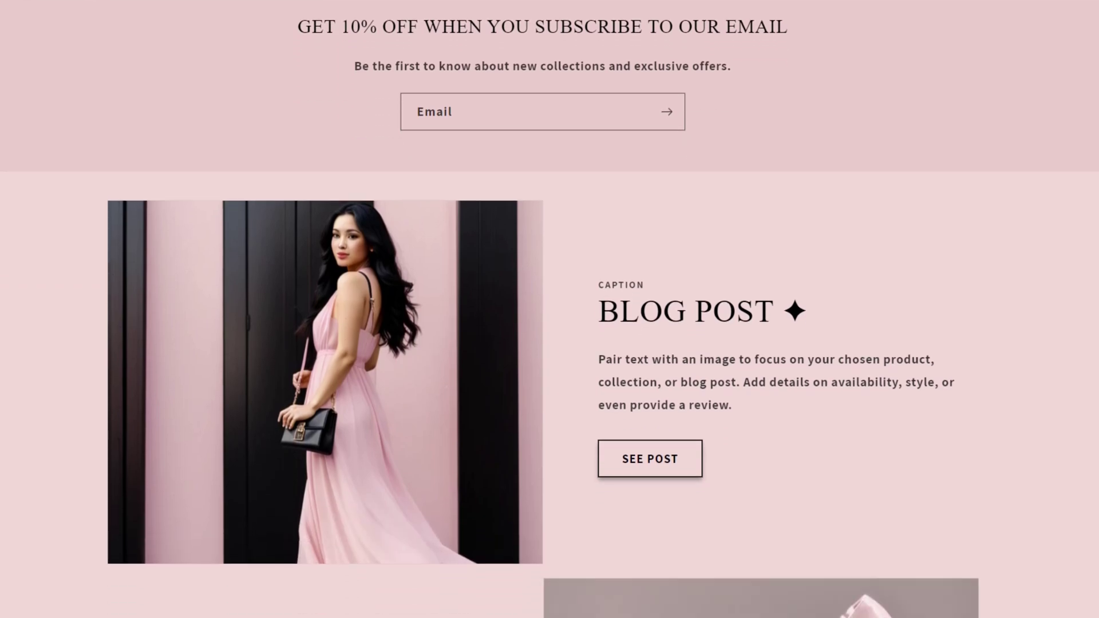
pyautogui.scroll(-5, 549, 309)
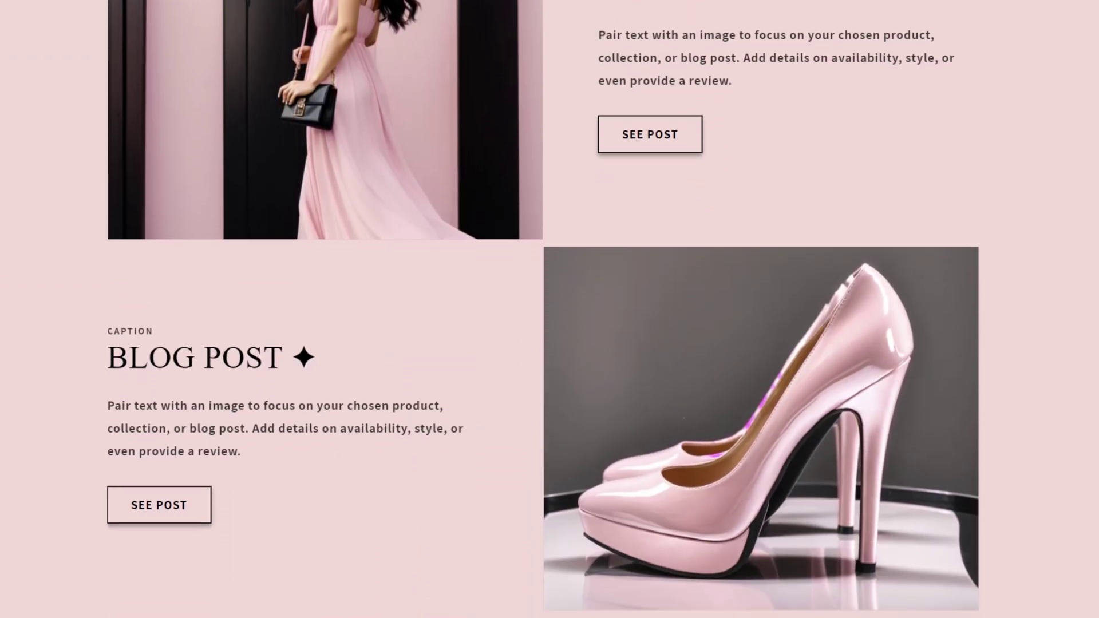
pyautogui.scroll(-6, 550, 309)
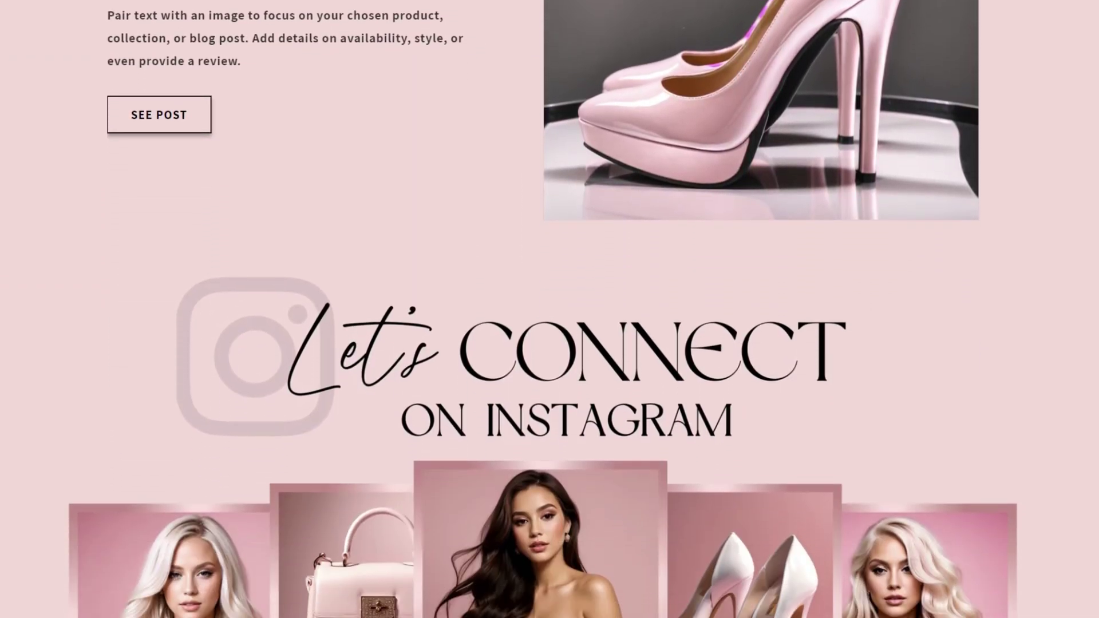
pyautogui.scroll(-5, 550, 309)
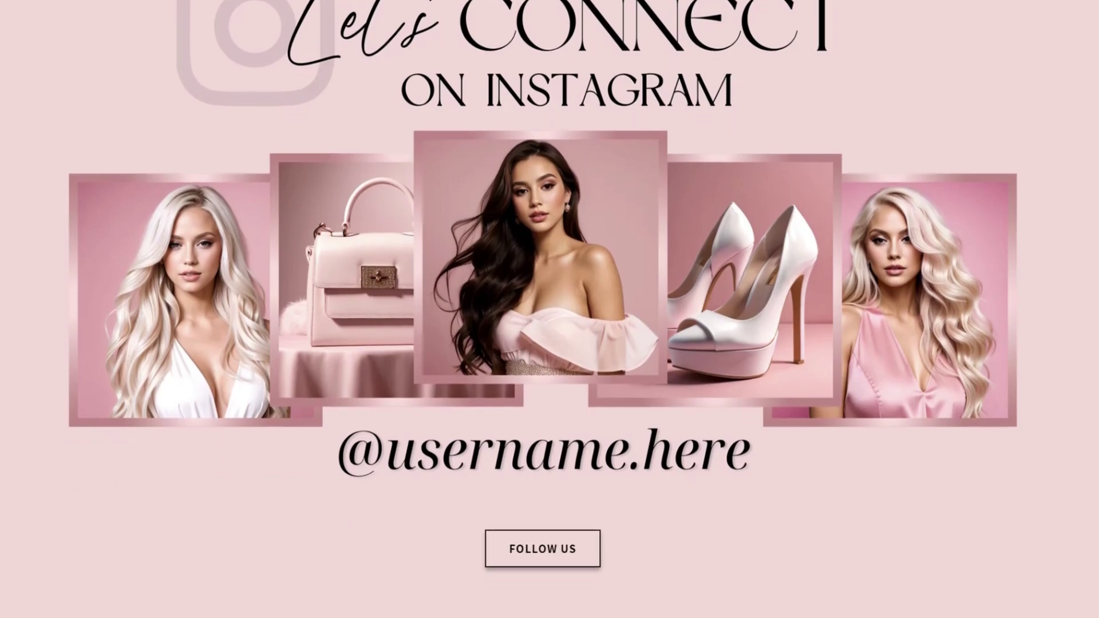
pyautogui.scroll(-1, 864, 426)
pyautogui.scroll(2, 865, 426)
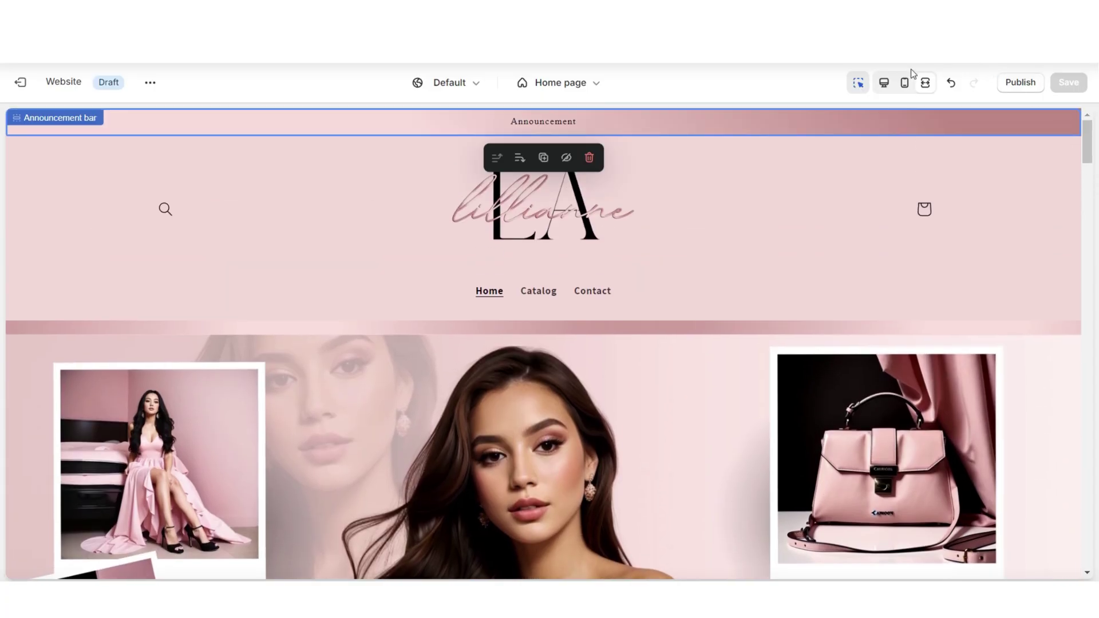
# Step: Enter placeholder Facebook and Instagram links in Theme settings and delete the announcement text block
pyautogui.click(883, 82)
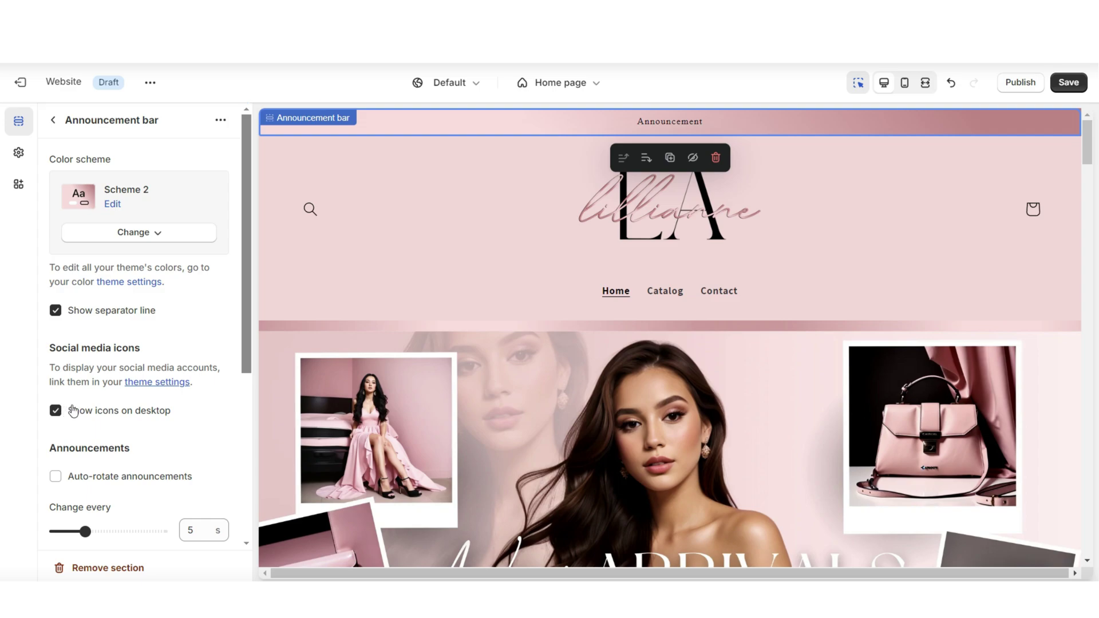
pyautogui.click(18, 152)
pyautogui.scroll(-6, 155, 409)
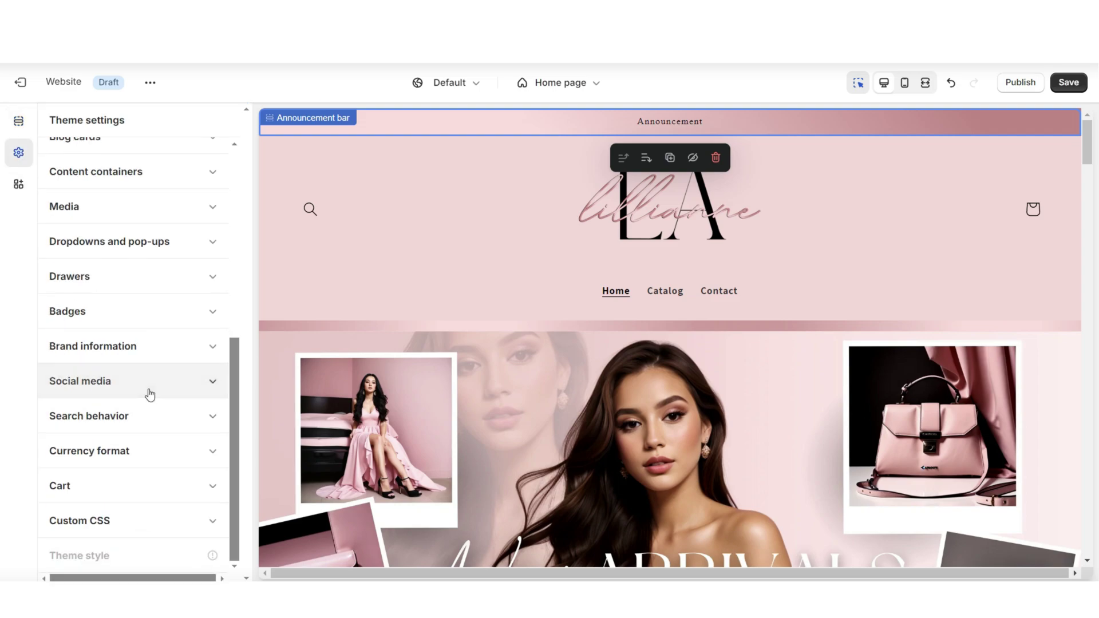
pyautogui.click(149, 395)
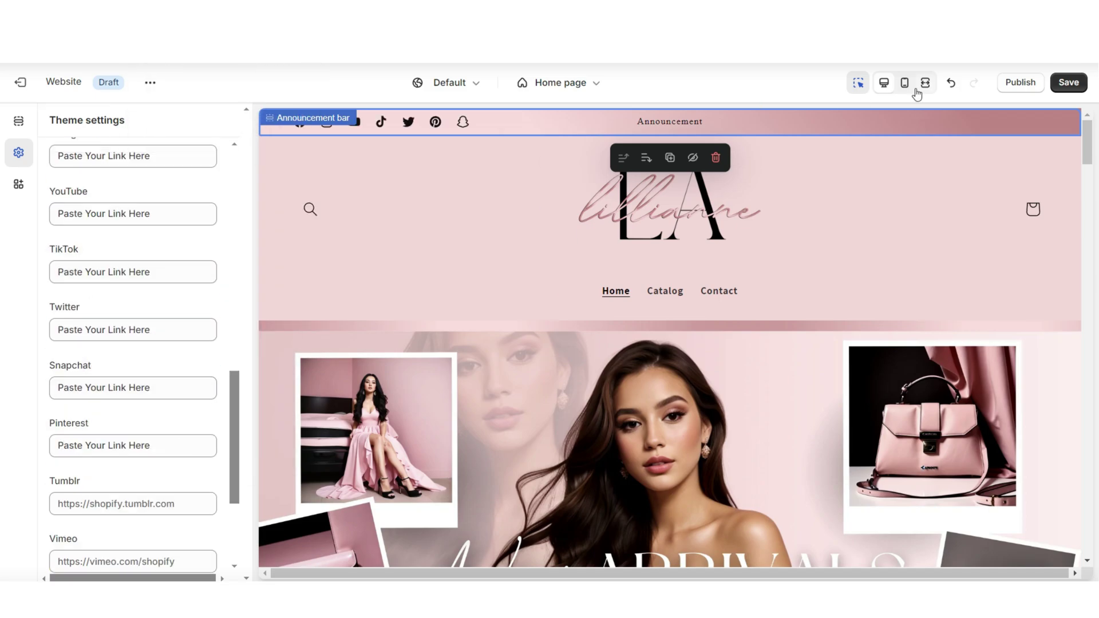
pyautogui.click(924, 85)
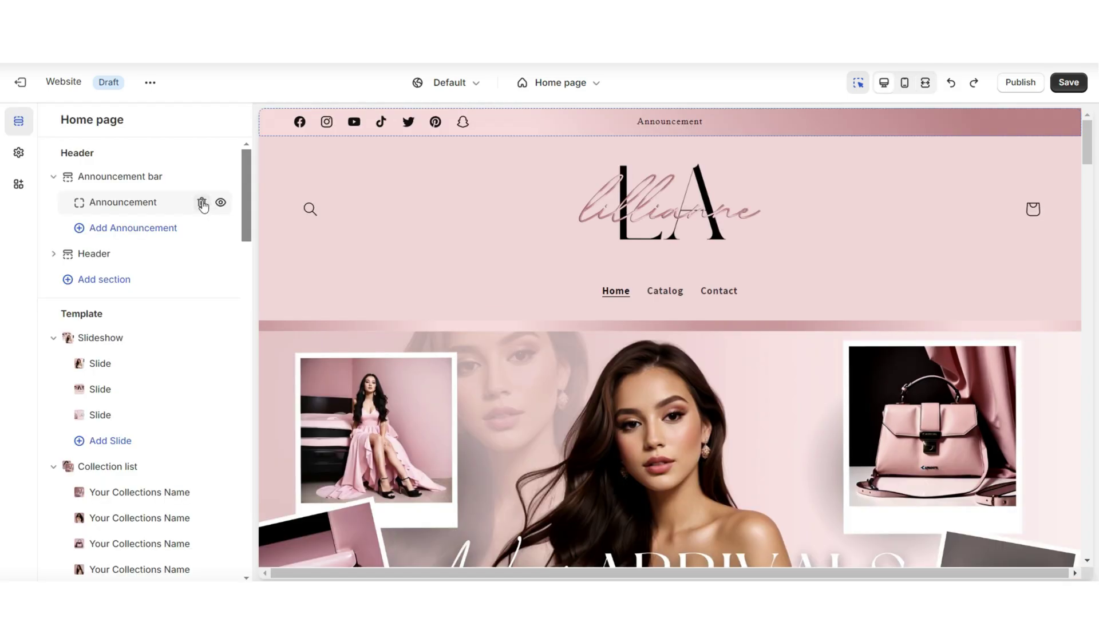
pyautogui.click(204, 204)
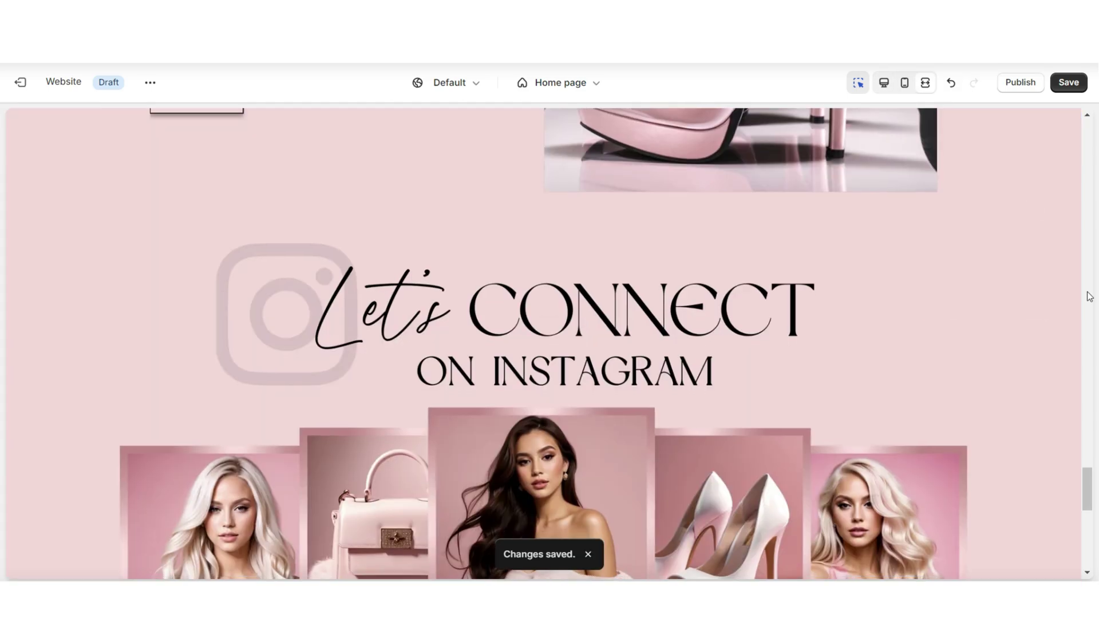
pyautogui.scroll(-4, 1089, 297)
# Step: Enable Show social media icons in the Footer section's settings
pyautogui.scroll(-6, 1090, 297)
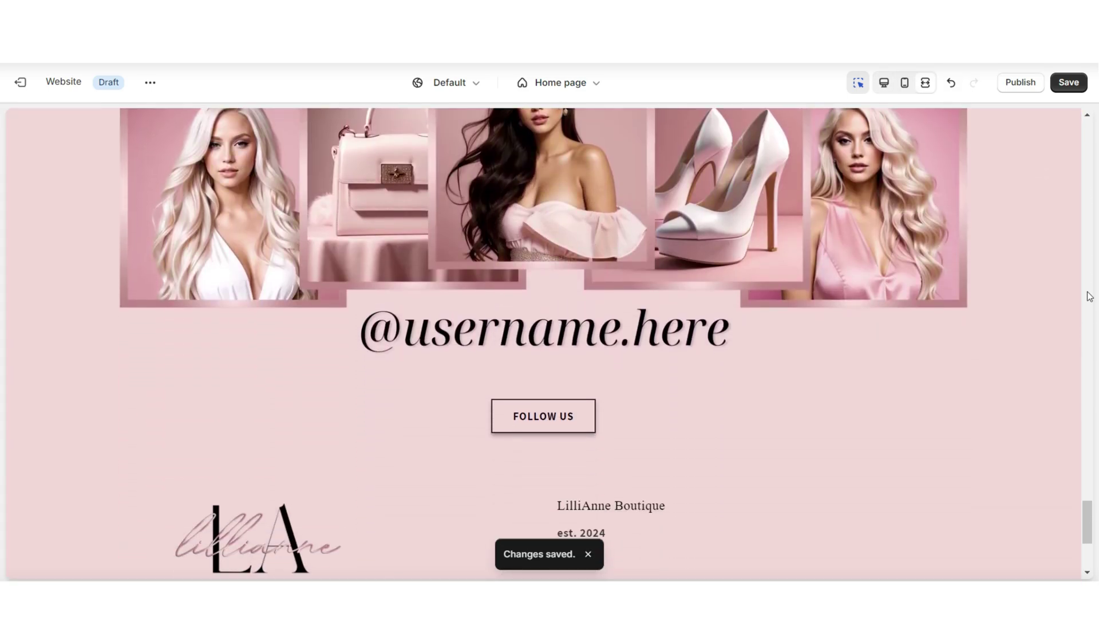
pyautogui.click(860, 443)
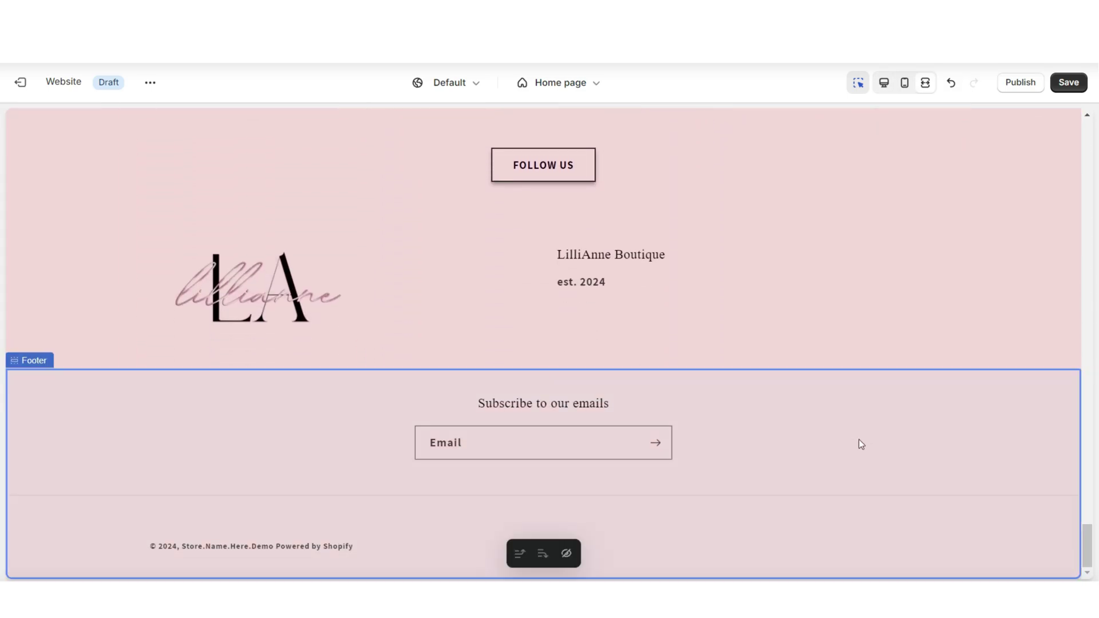
pyautogui.scroll(-5, 239, 308)
pyautogui.scroll(-4, 238, 307)
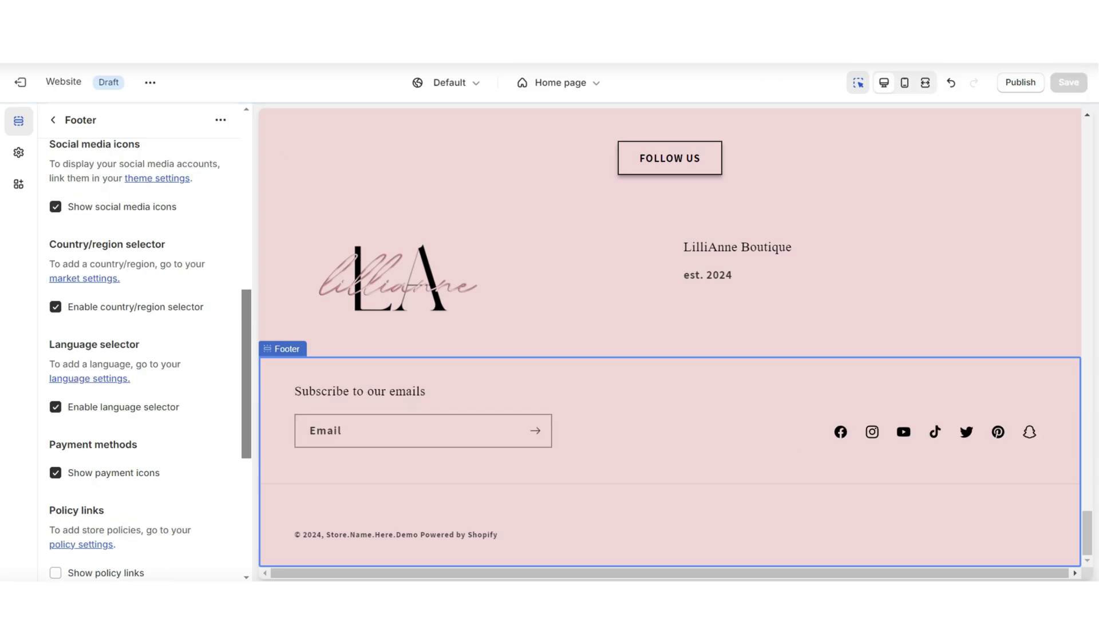
pyautogui.click(925, 83)
pyautogui.scroll(3, 1083, 389)
pyautogui.scroll(15, 1087, 343)
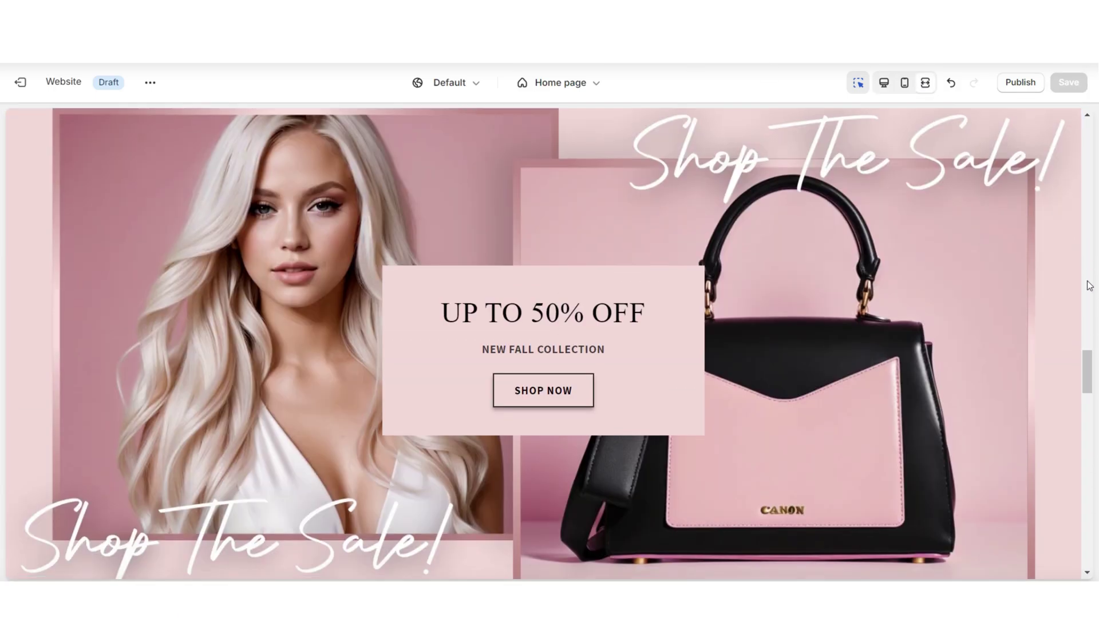
pyautogui.scroll(-5, 1090, 285)
pyautogui.scroll(-12, 1090, 285)
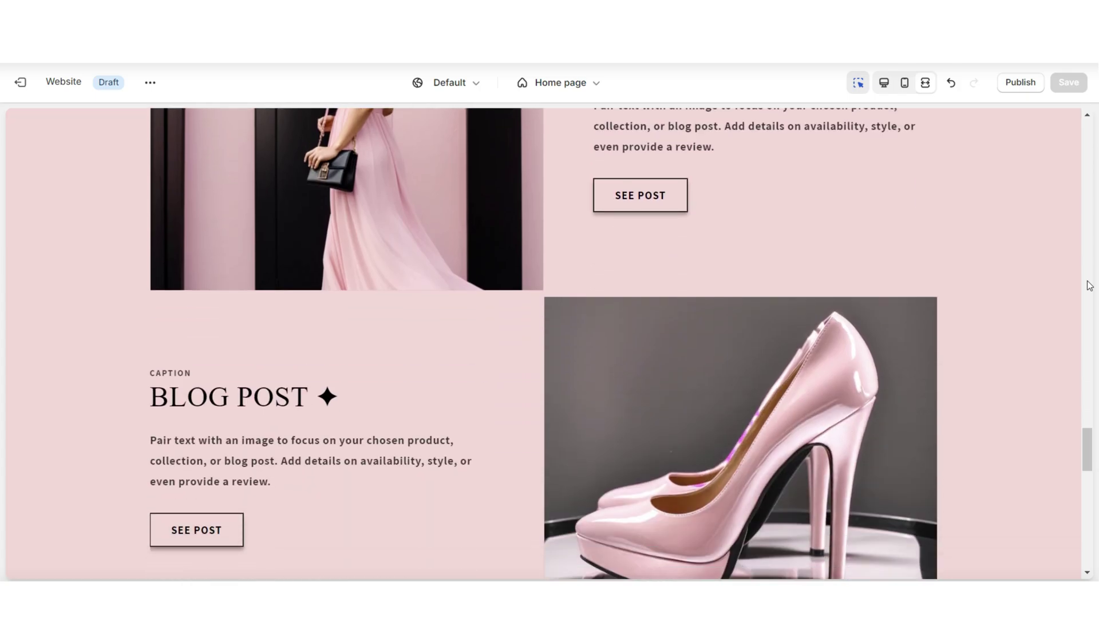
pyautogui.scroll(-3, 1088, 284)
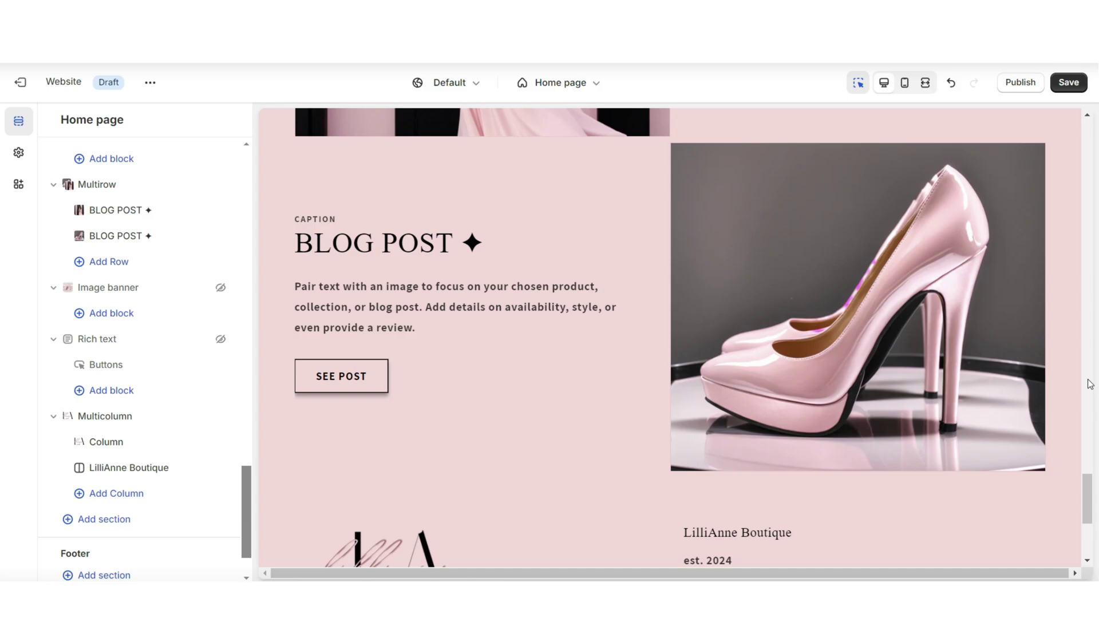
# Step: Add a Rich text section to the home page
pyautogui.scroll(-3, 1090, 384)
pyautogui.click(104, 519)
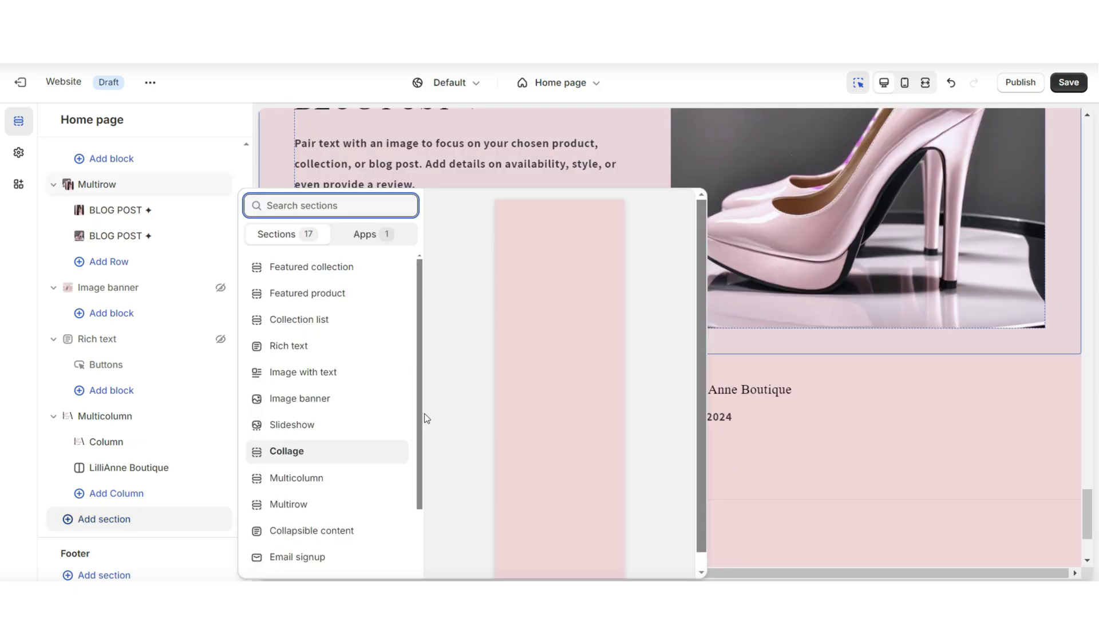
pyautogui.click(300, 356)
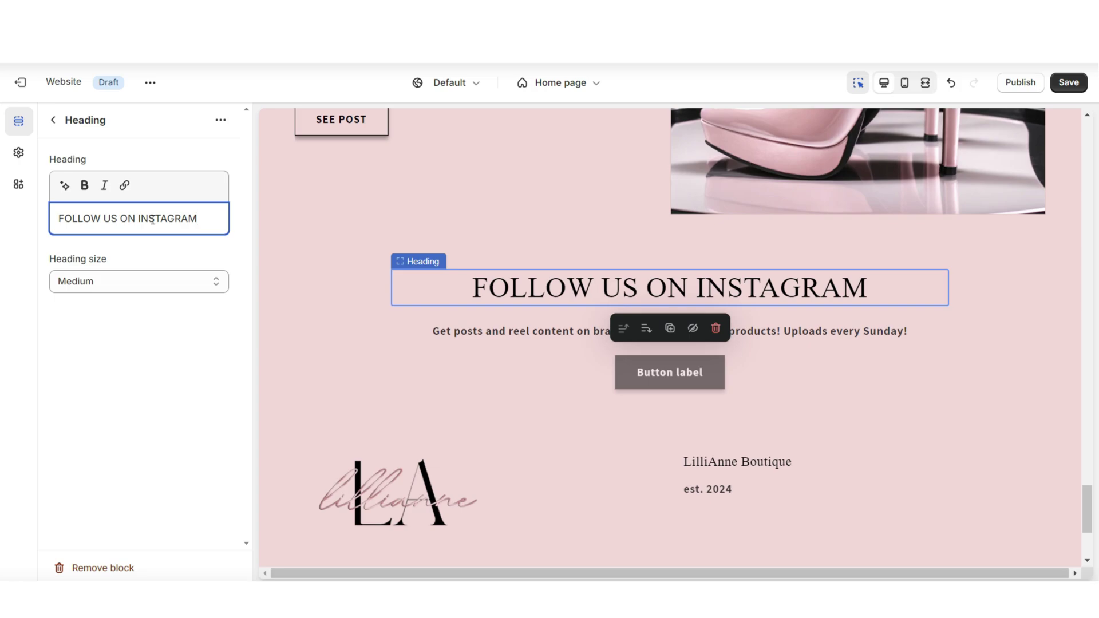
# Step: Edit the rich-text heading to FOLLOW US ON INSTAGRAM and save the theme
pyautogui.hotkey('ctrl', 'z')
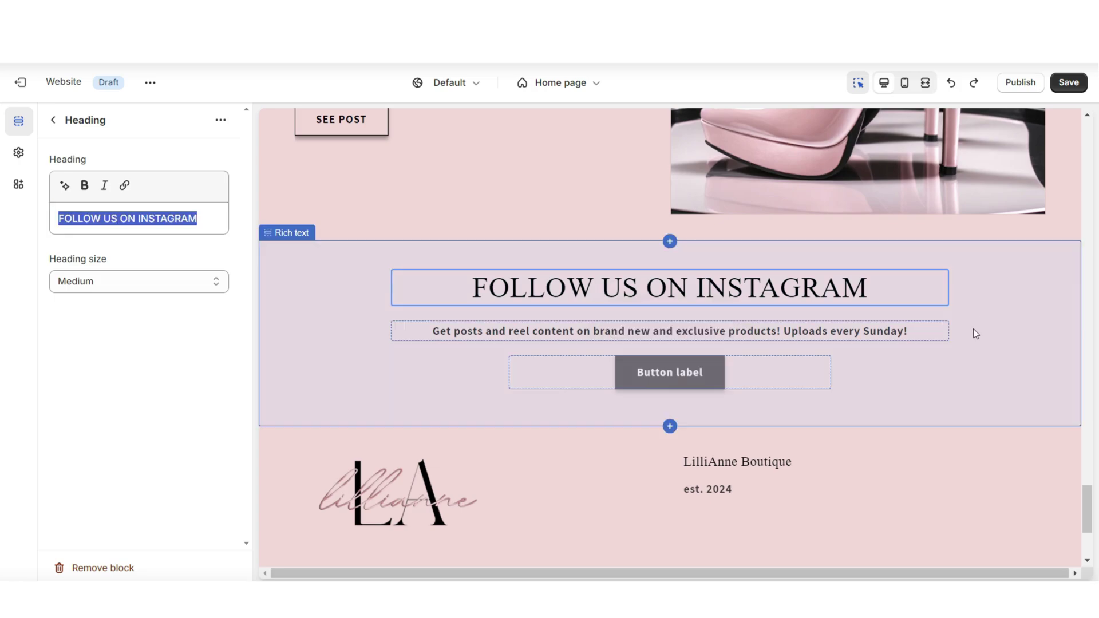
pyautogui.hotkey('ctrl', 'shift', 'z')
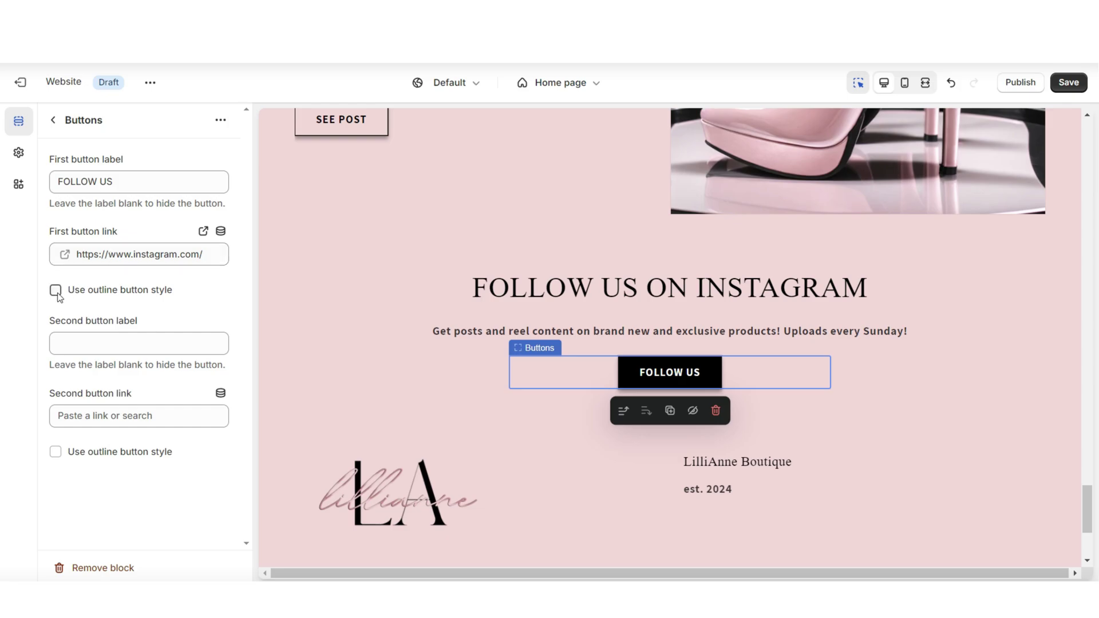
pyautogui.hotkey('ctrl', 's')
pyautogui.hotkey('ctrl', 'shift', 'f')
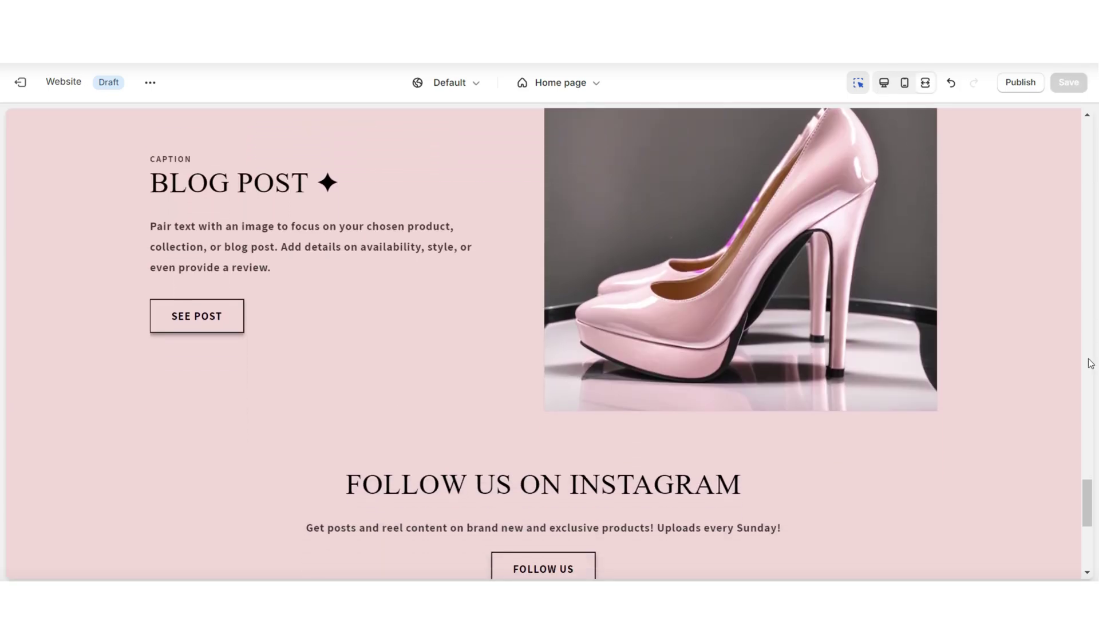
pyautogui.scroll(-3, 1090, 364)
pyautogui.scroll(2, 1091, 400)
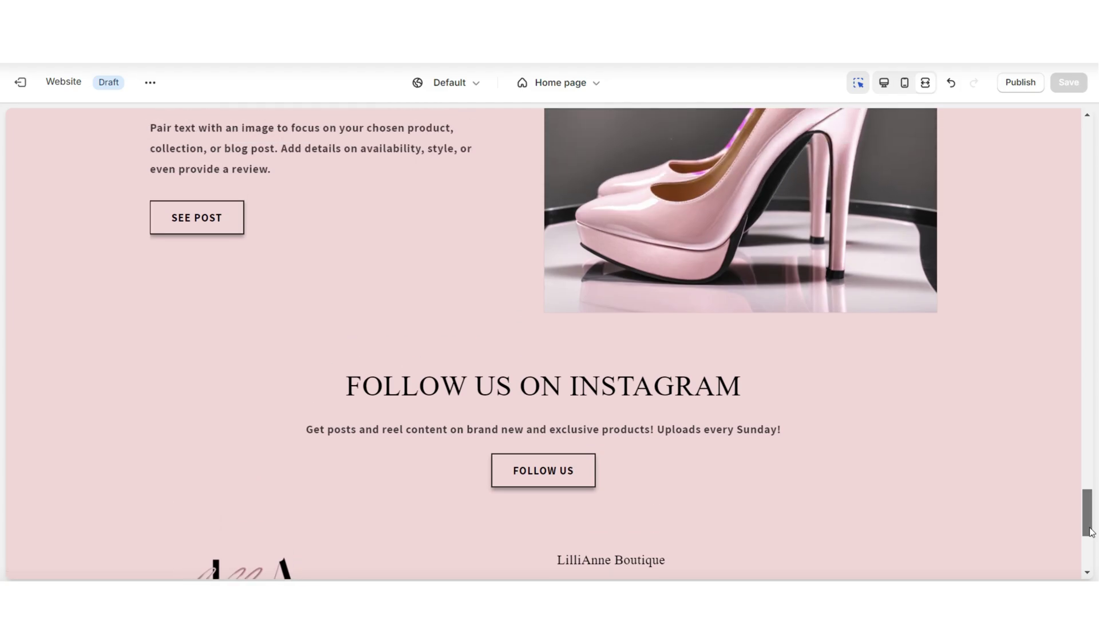
pyautogui.scroll(-1, 1089, 447)
pyautogui.scroll(4, 1089, 478)
pyautogui.scroll(-5, 1089, 479)
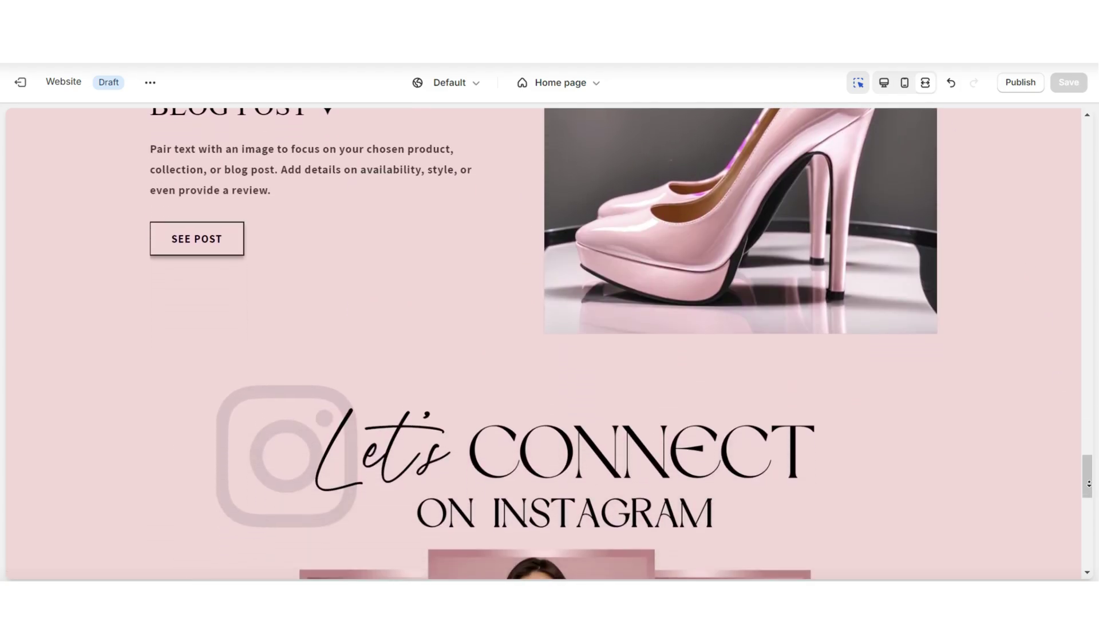
pyautogui.scroll(-5, 1088, 484)
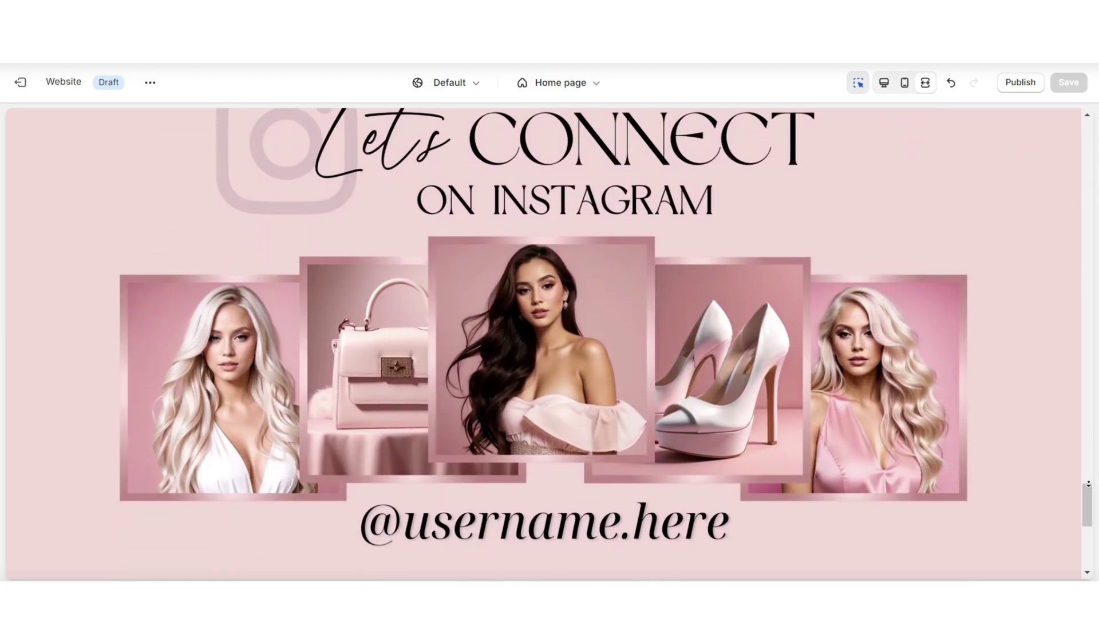
pyautogui.scroll(-2, 1089, 484)
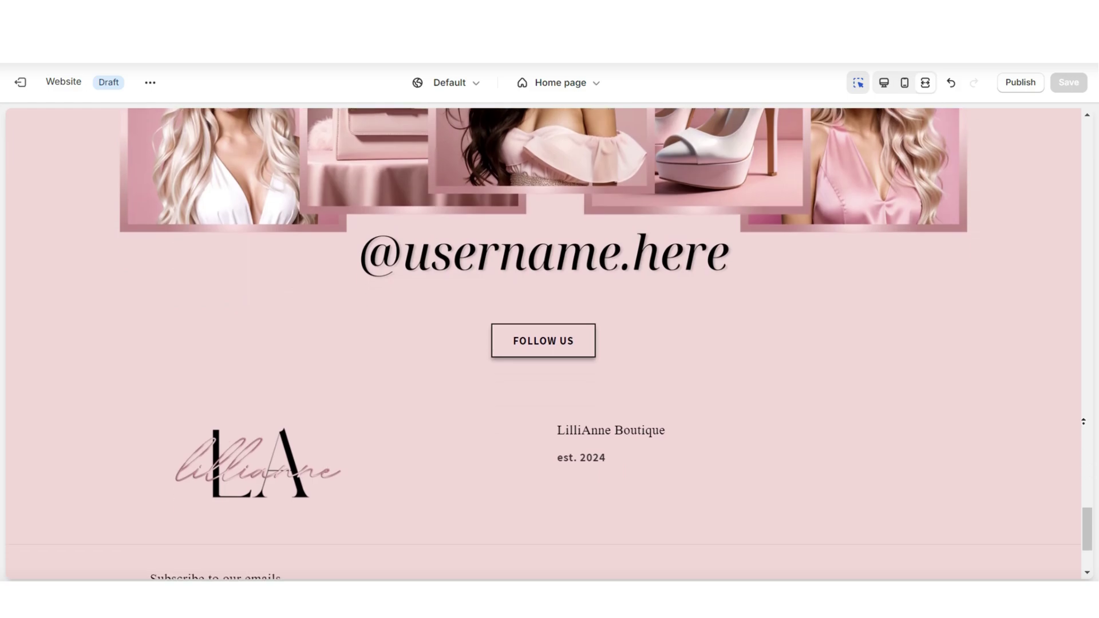
pyautogui.scroll(3, 1088, 446)
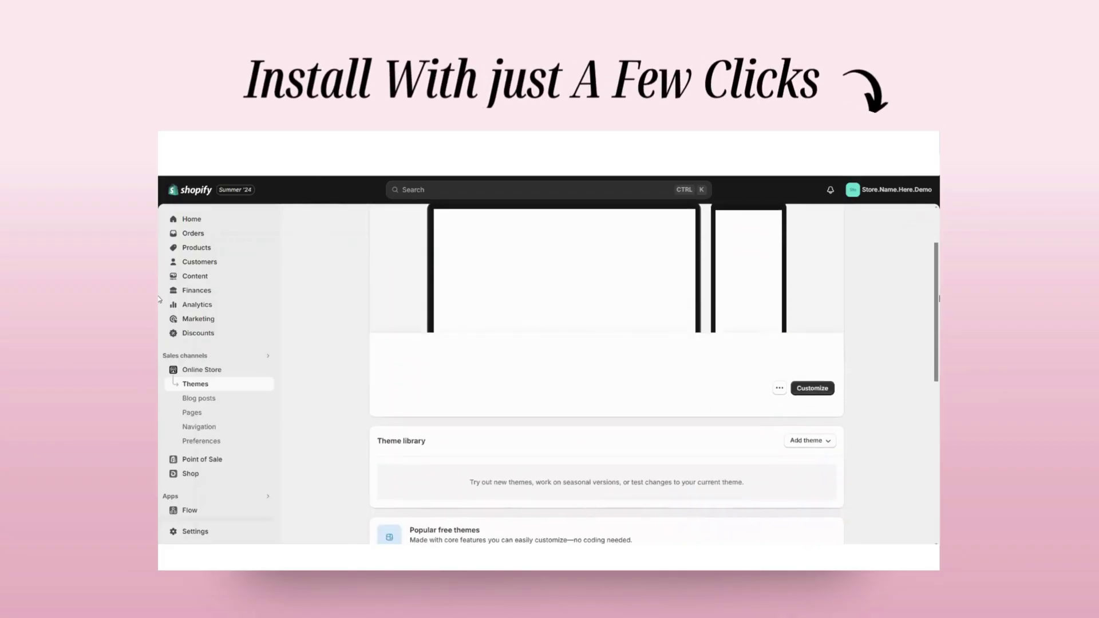
# Step: Choose to upload a theme zip file from the add-theme options
pyautogui.click(808, 441)
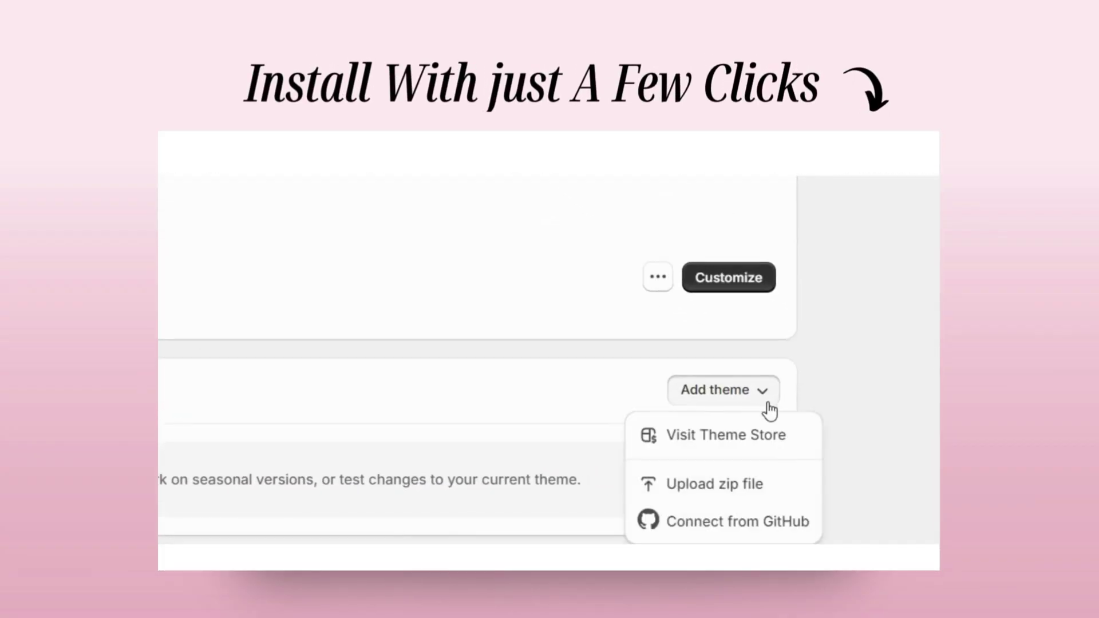
pyautogui.click(779, 486)
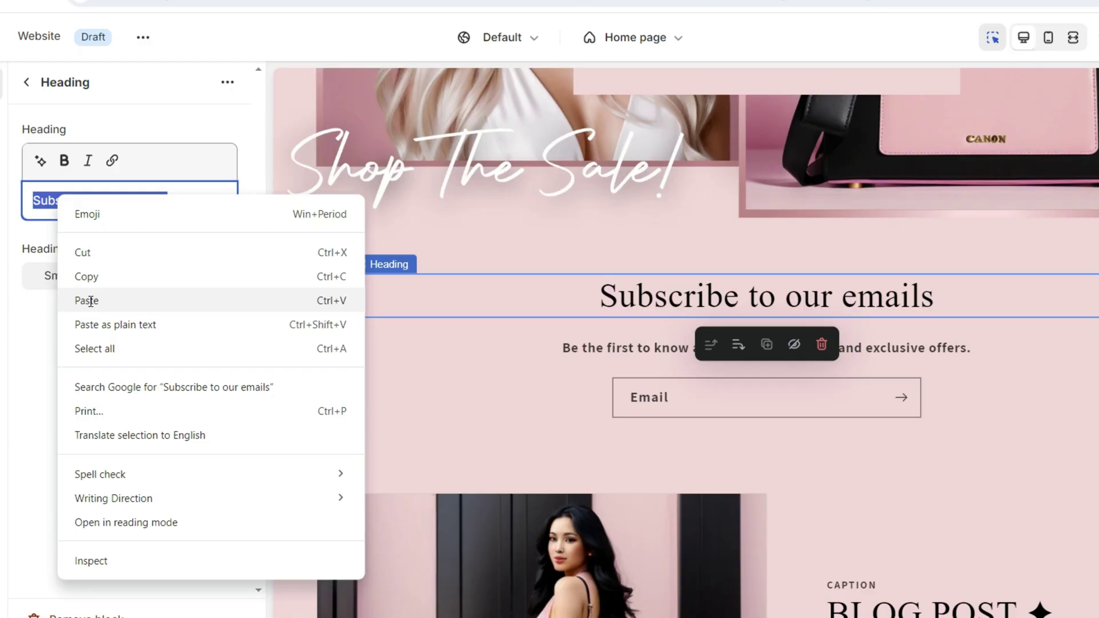
# Step: Shrink the 10% off heading to the small size so it fits on one line
pyautogui.click(92, 302)
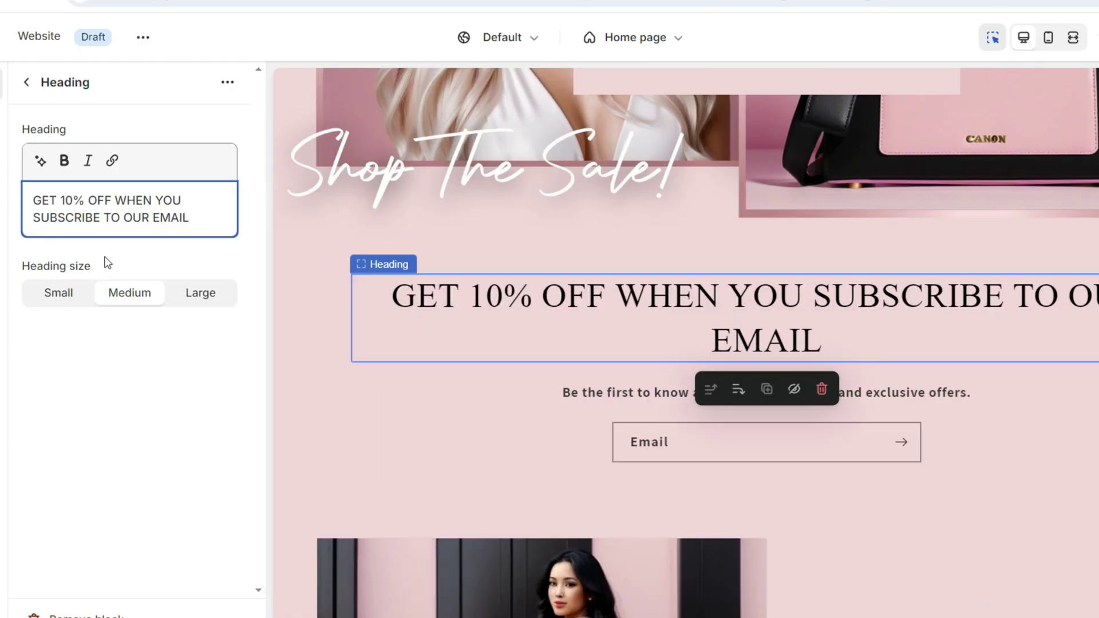
pyautogui.click(77, 297)
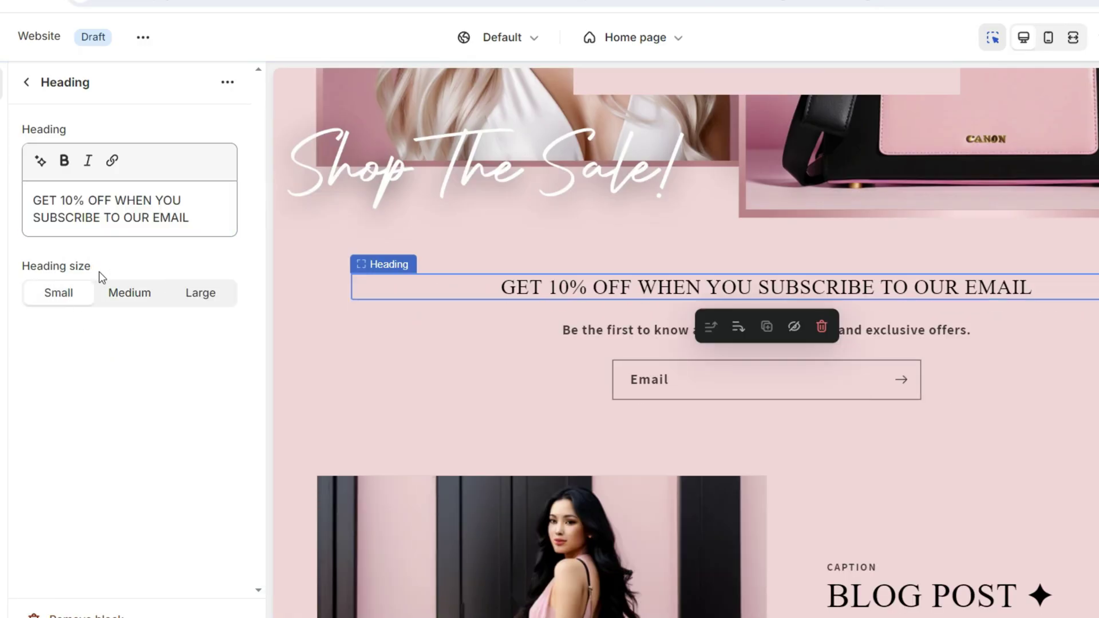
pyautogui.click(104, 303)
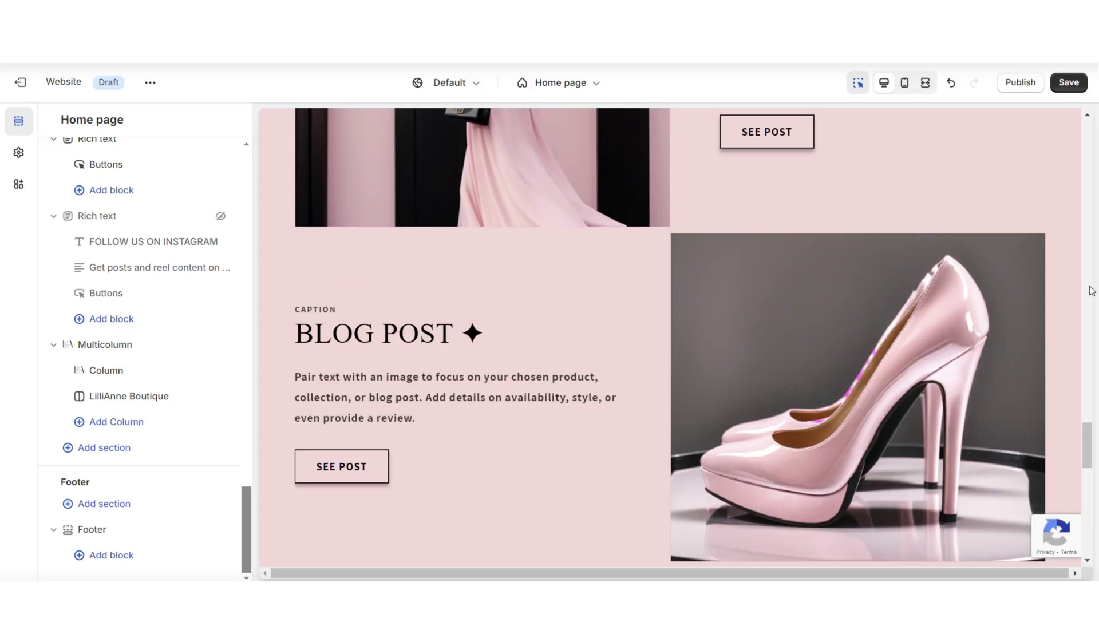
# Step: Add an Email signup section and move it below the Shop The Sale banner
pyautogui.scroll(-10, 1089, 290)
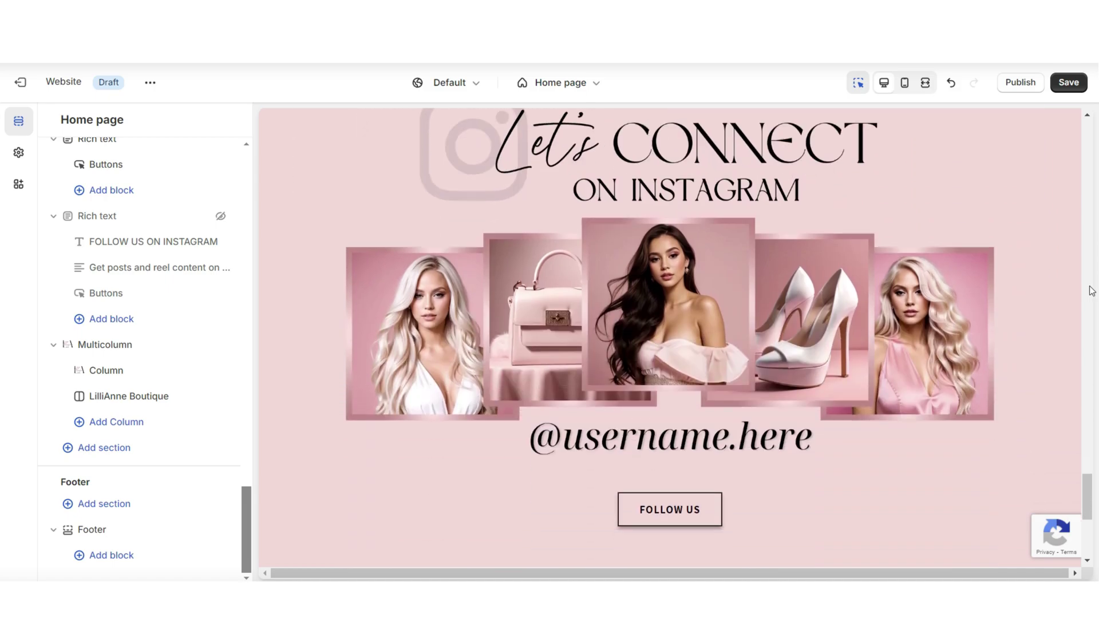
pyautogui.click(95, 449)
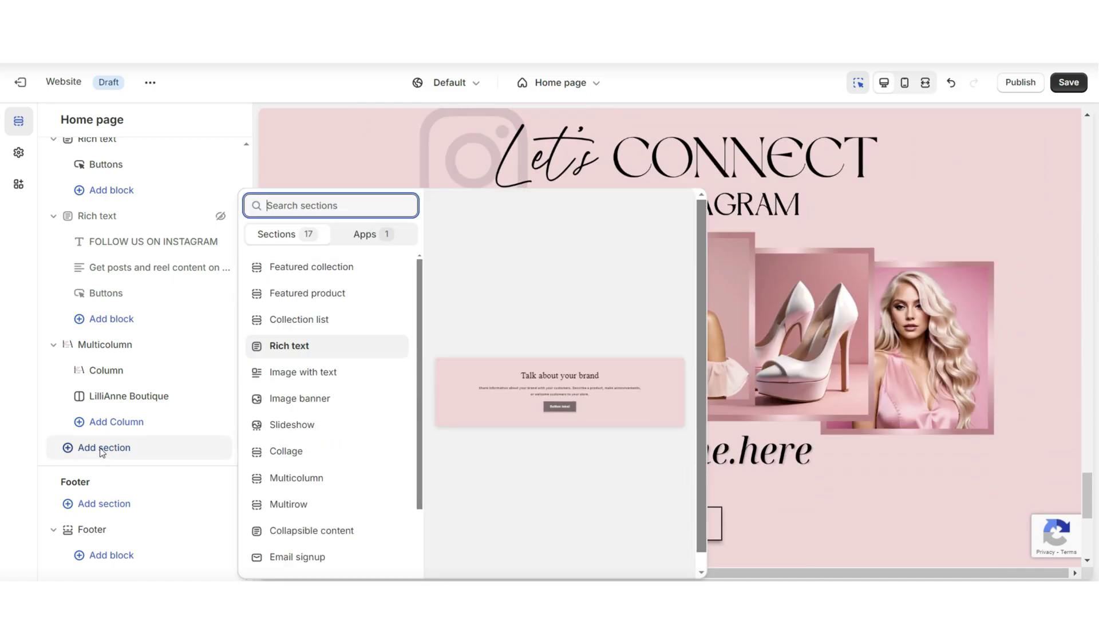
pyautogui.scroll(-2, 365, 422)
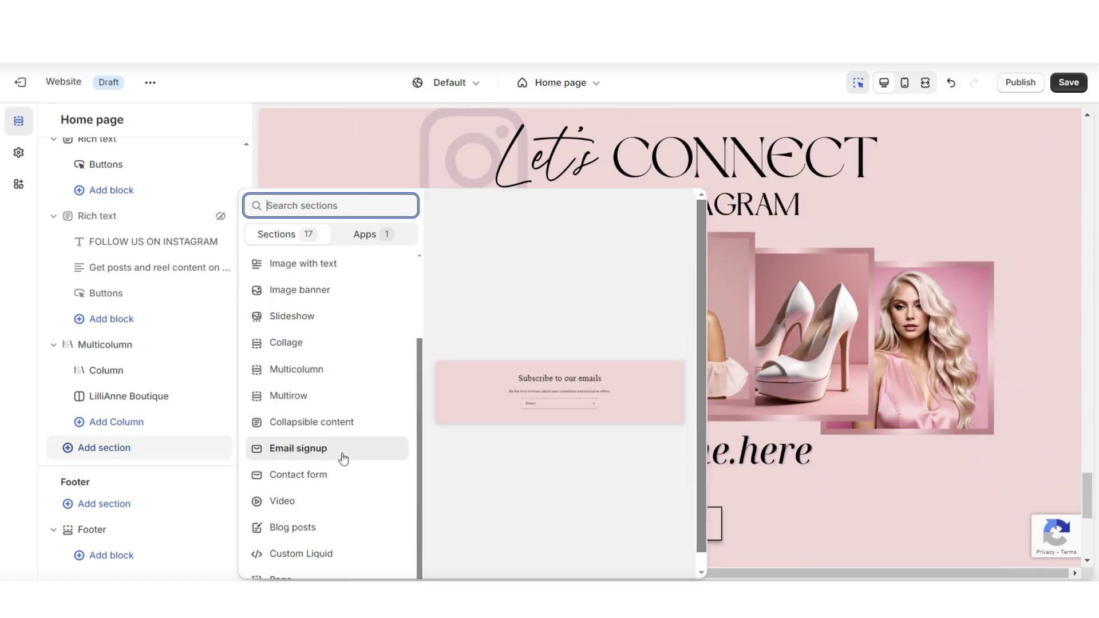
pyautogui.click(315, 450)
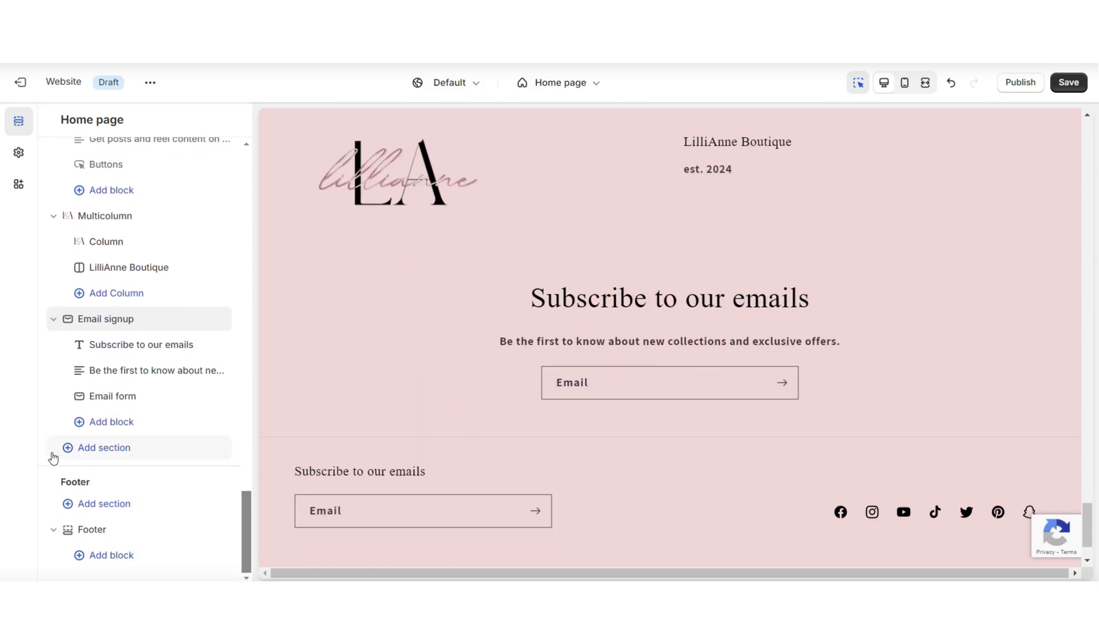
pyautogui.moveTo(69, 399); pyautogui.dragTo(135, 278)
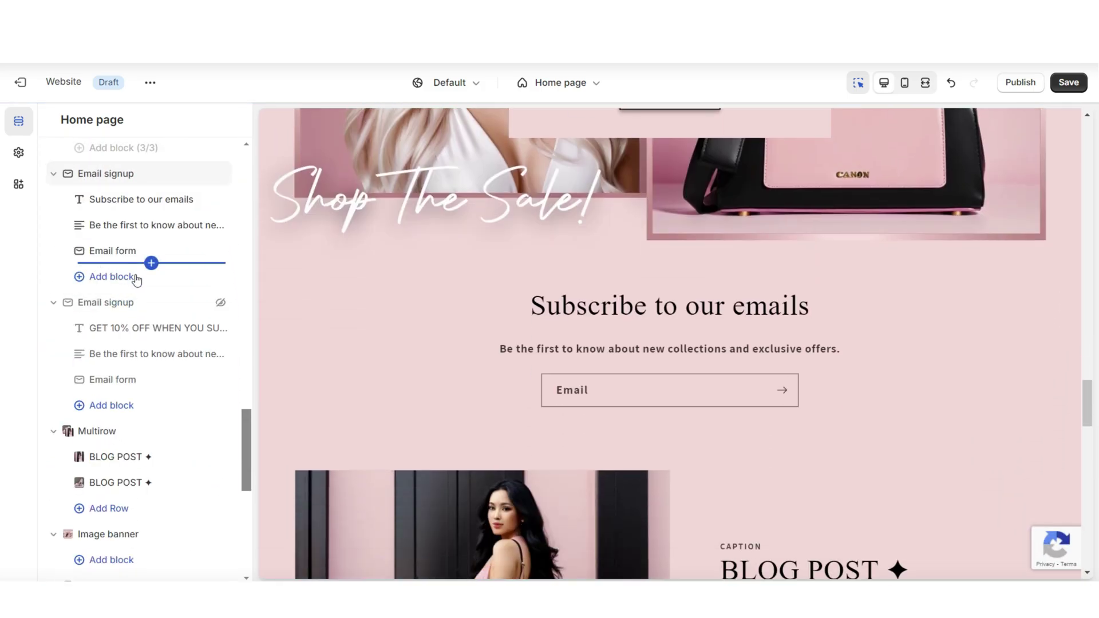
pyautogui.click(307, 344)
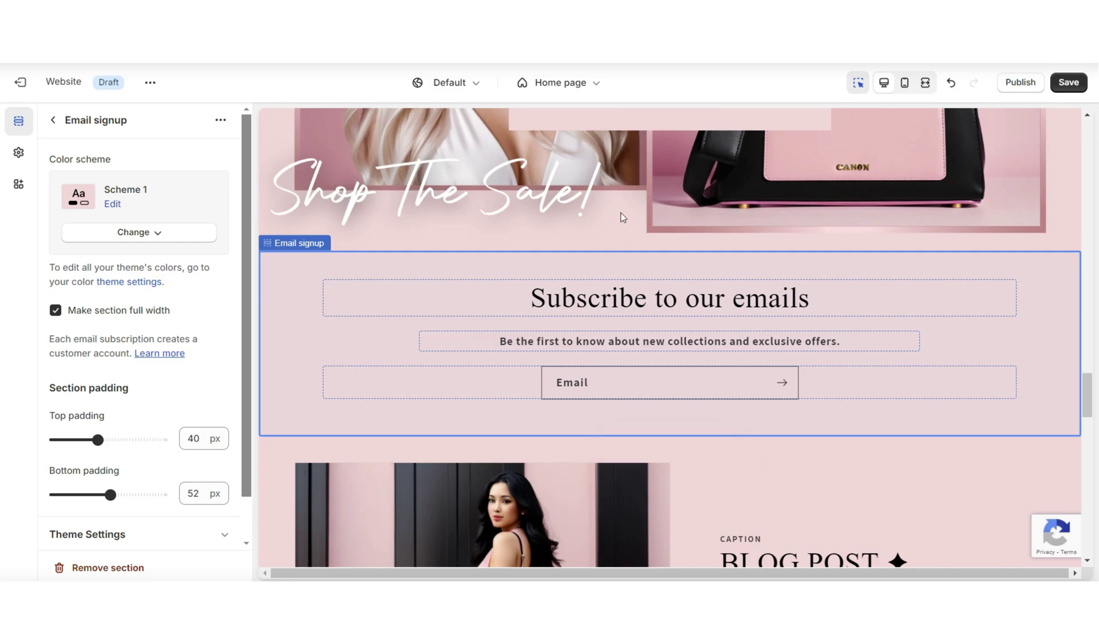
# Step: Reduce signup padding to 24 px and set the heading to 'GET 10% OFF WHEN YOU SUBSCRIBE TO OUR EMAIL', small
pyautogui.moveTo(614, 272)
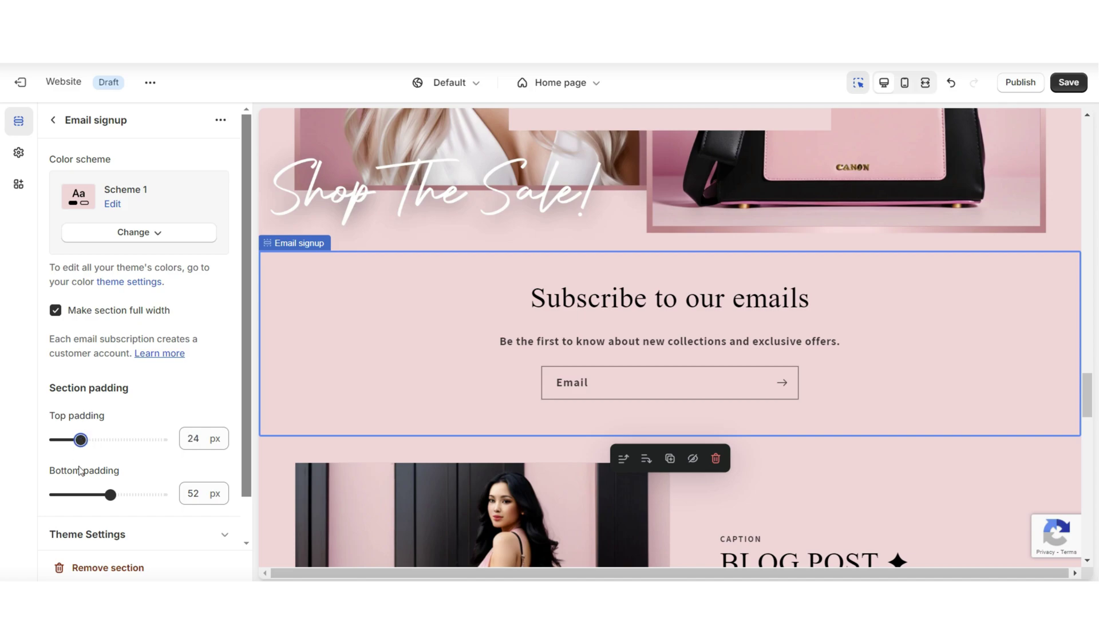
pyautogui.moveTo(84, 494); pyautogui.dragTo(80, 494)
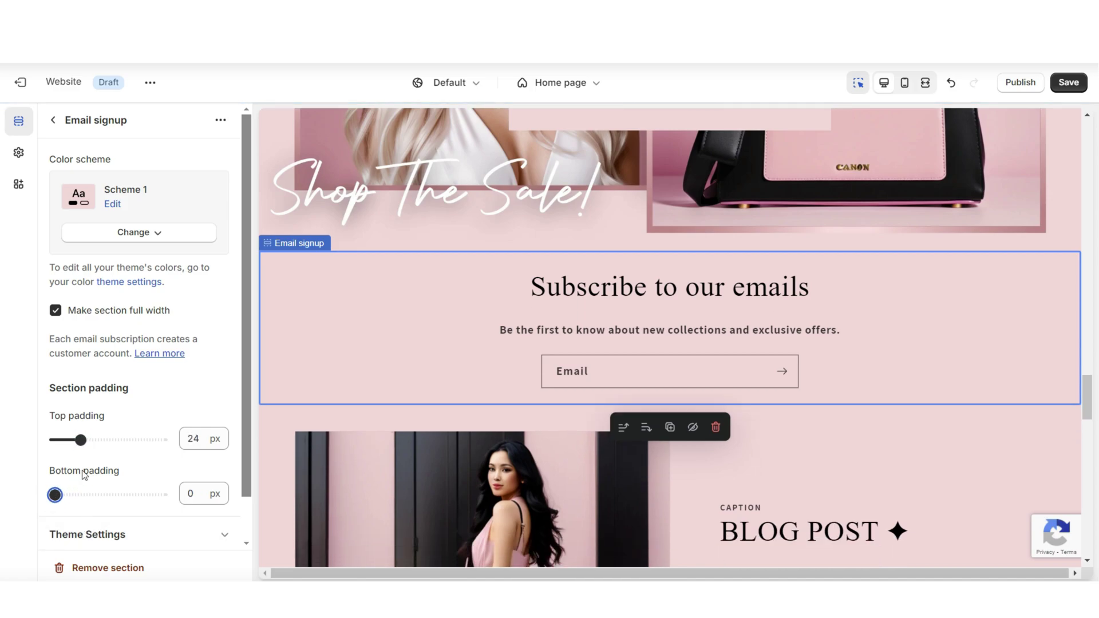
pyautogui.click(516, 302)
pyautogui.tripleClick(80, 218)
pyautogui.rightClick(80, 216)
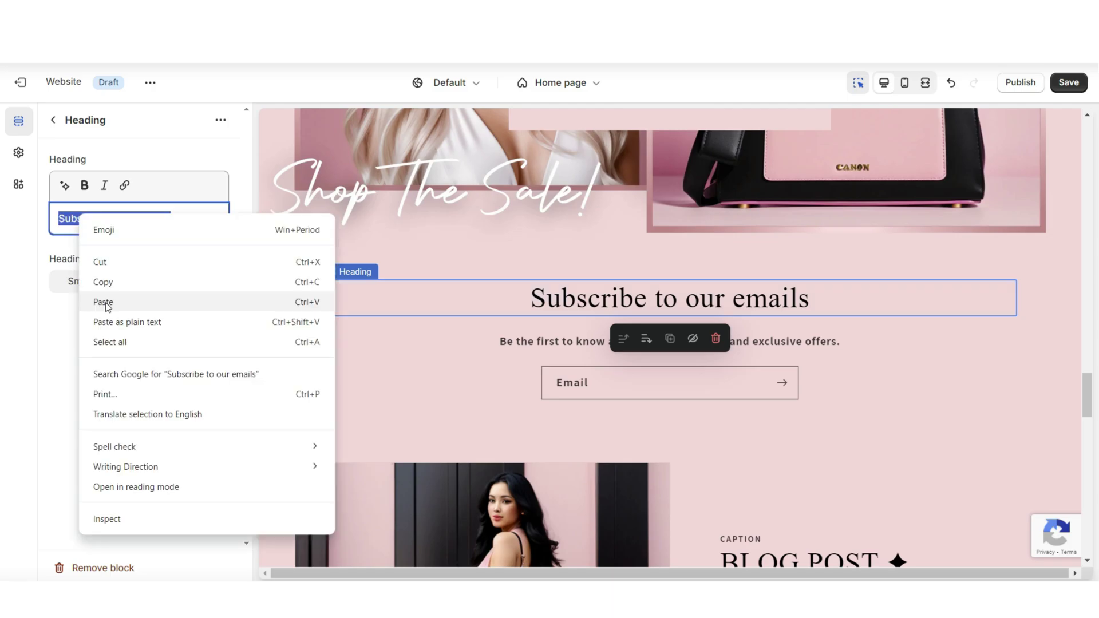
pyautogui.click(103, 302)
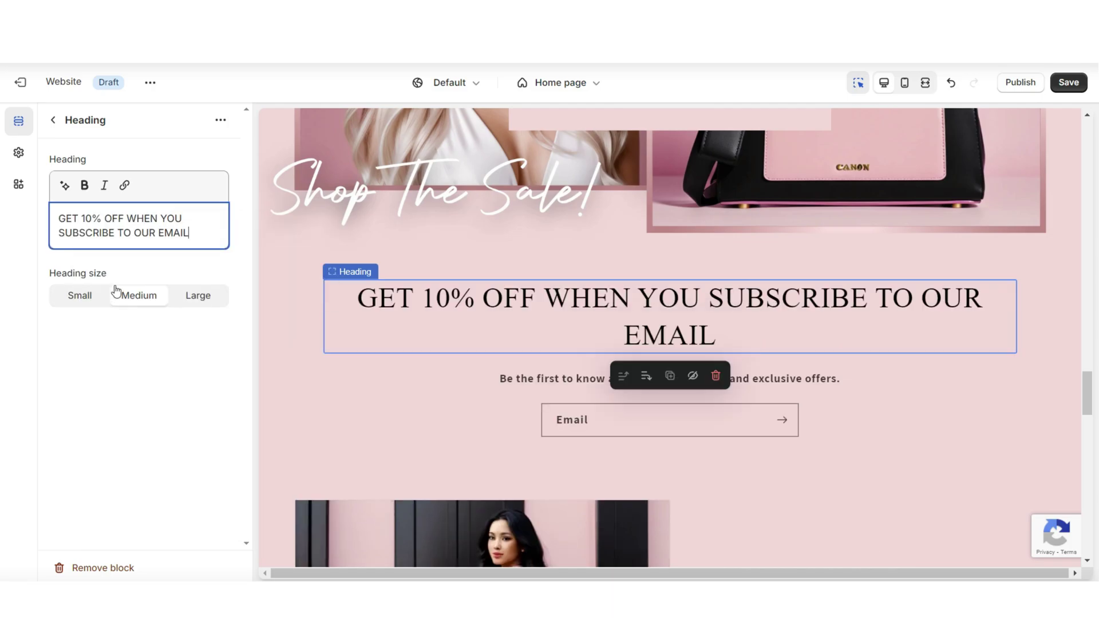
pyautogui.click(90, 305)
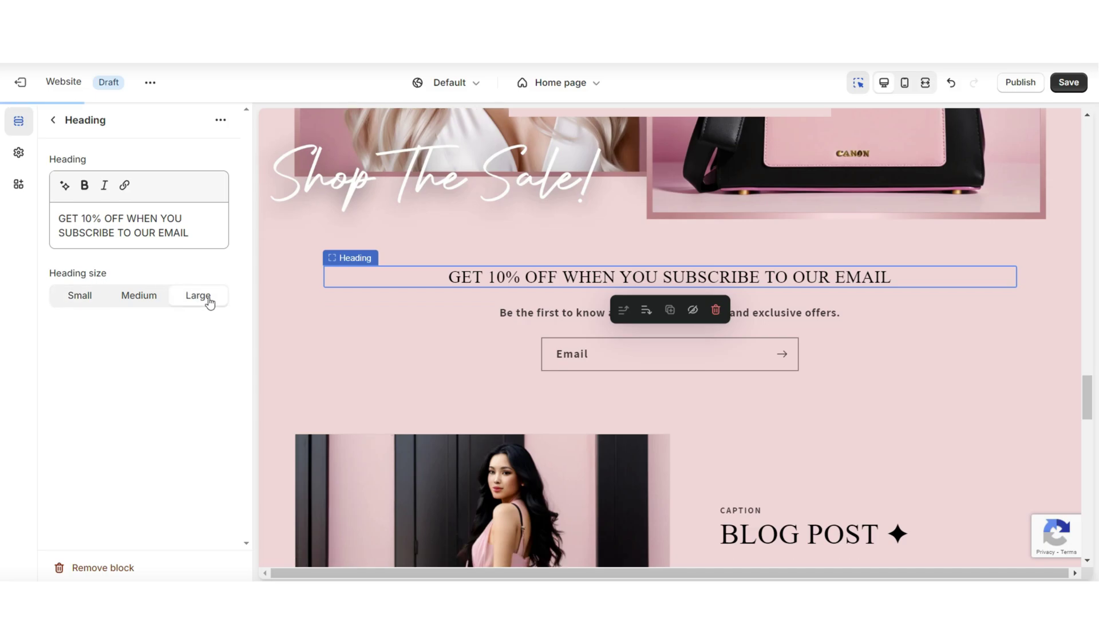
pyautogui.click(92, 303)
# Step: Adjust the heading formatting, move the email form above the subheading, and save the page
pyautogui.tripleClick(83, 217)
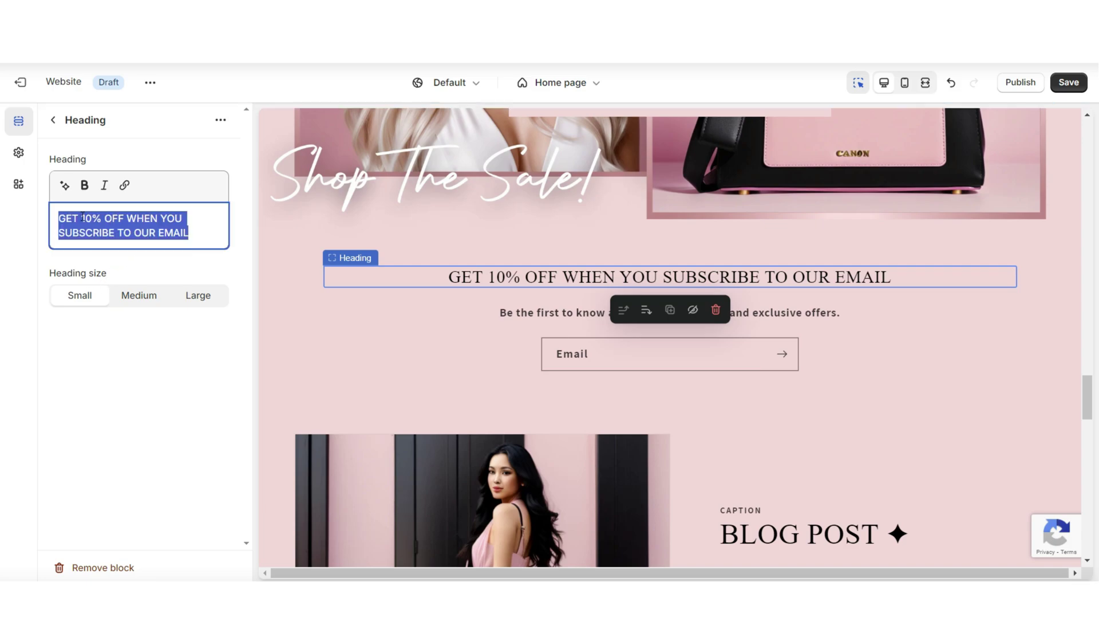
pyautogui.click(103, 188)
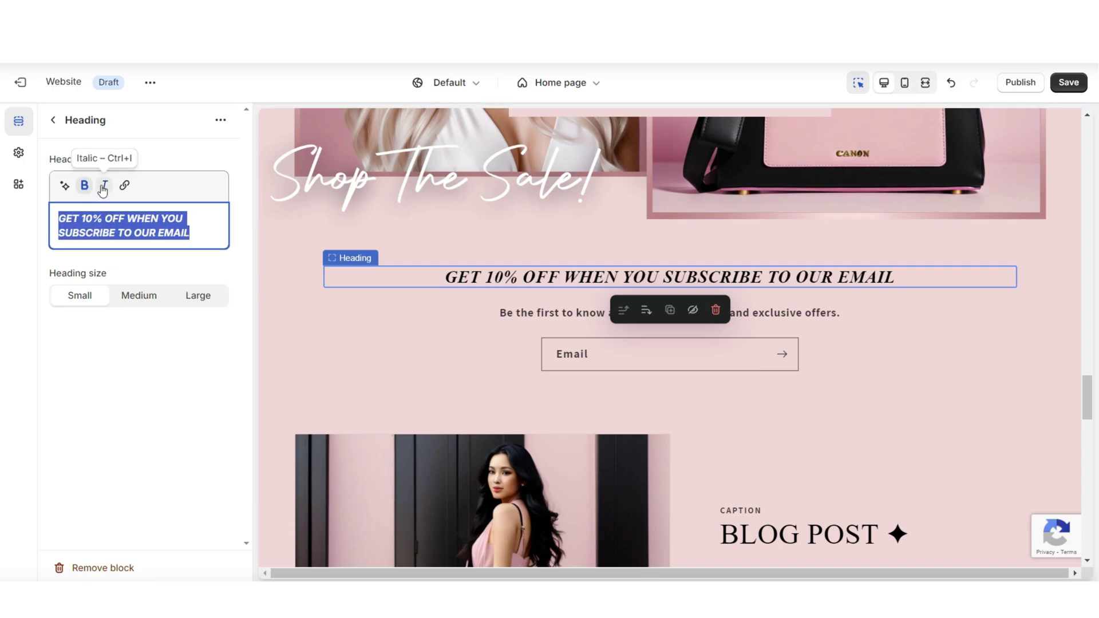
pyautogui.click(125, 186)
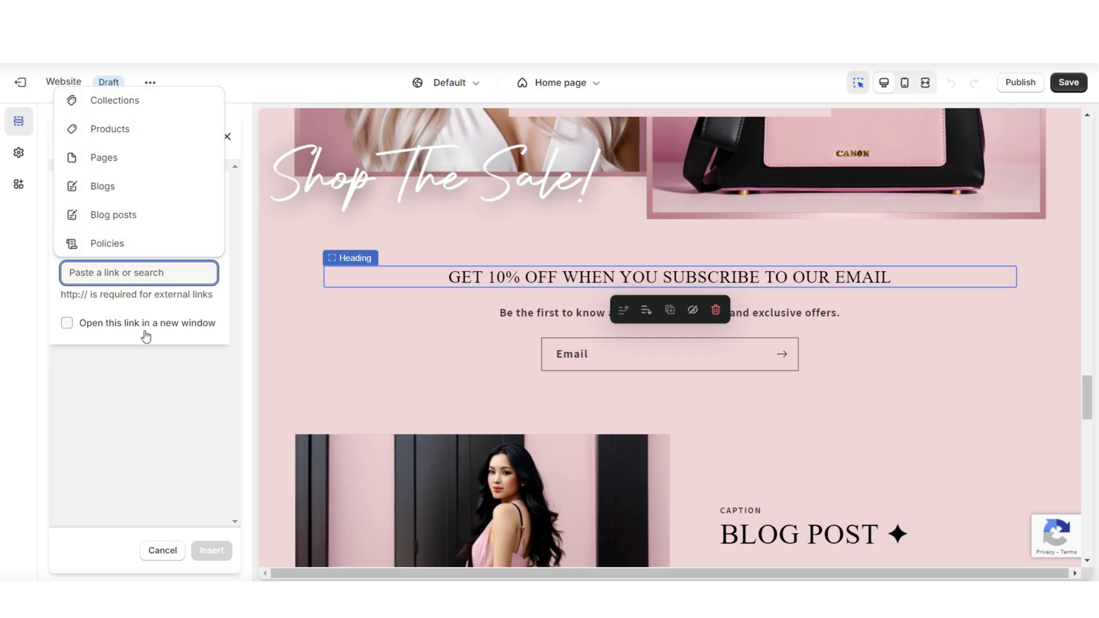
pyautogui.click(517, 364)
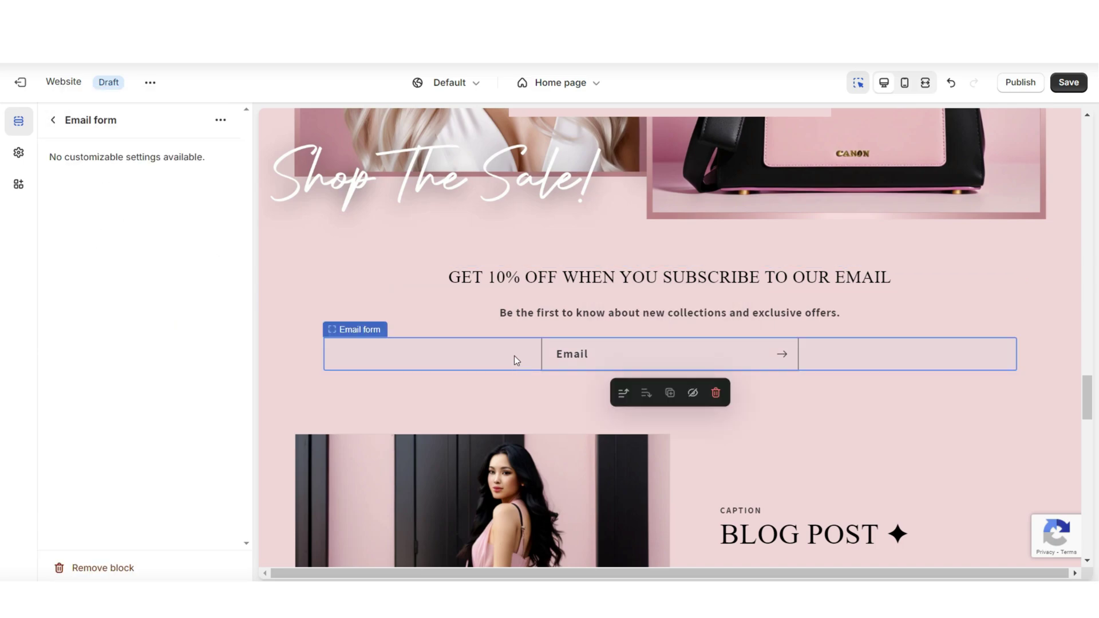
pyautogui.click(637, 401)
pyautogui.click(1029, 330)
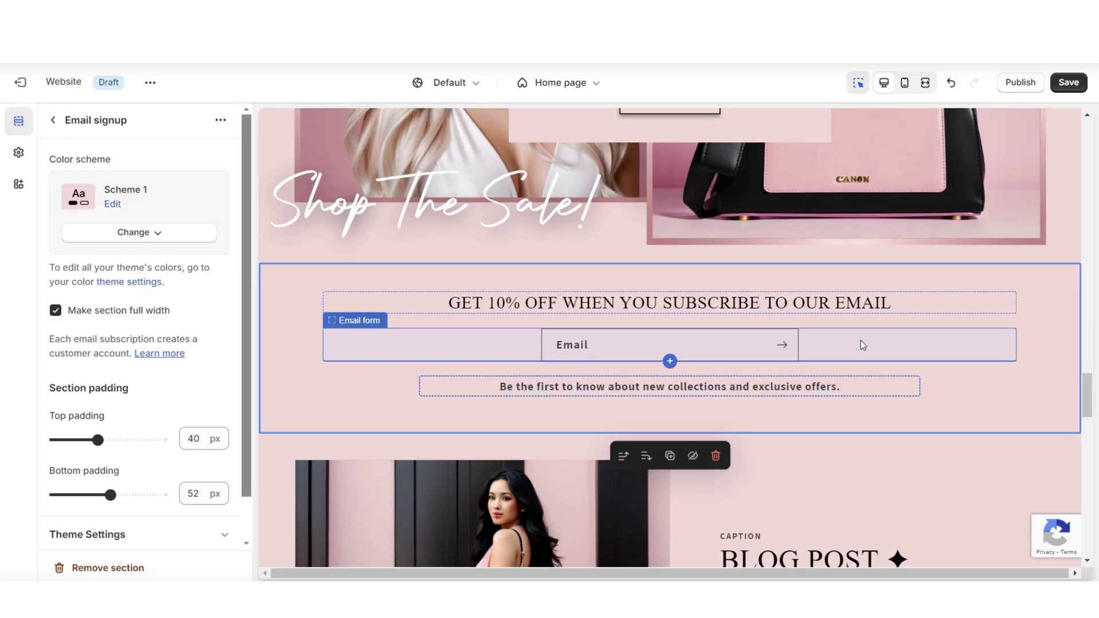
pyautogui.hotkey('ctrl', 's')
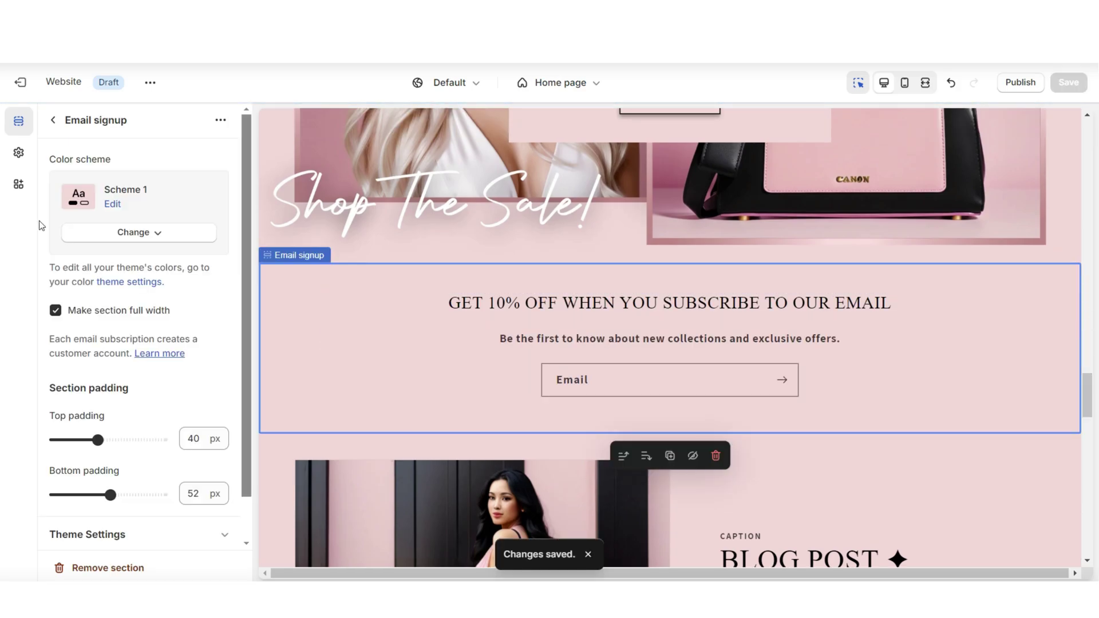
# Step: Add Scheme 6 with a #FFFFFF background and #000000 text, and apply it to the signup section
pyautogui.click(20, 154)
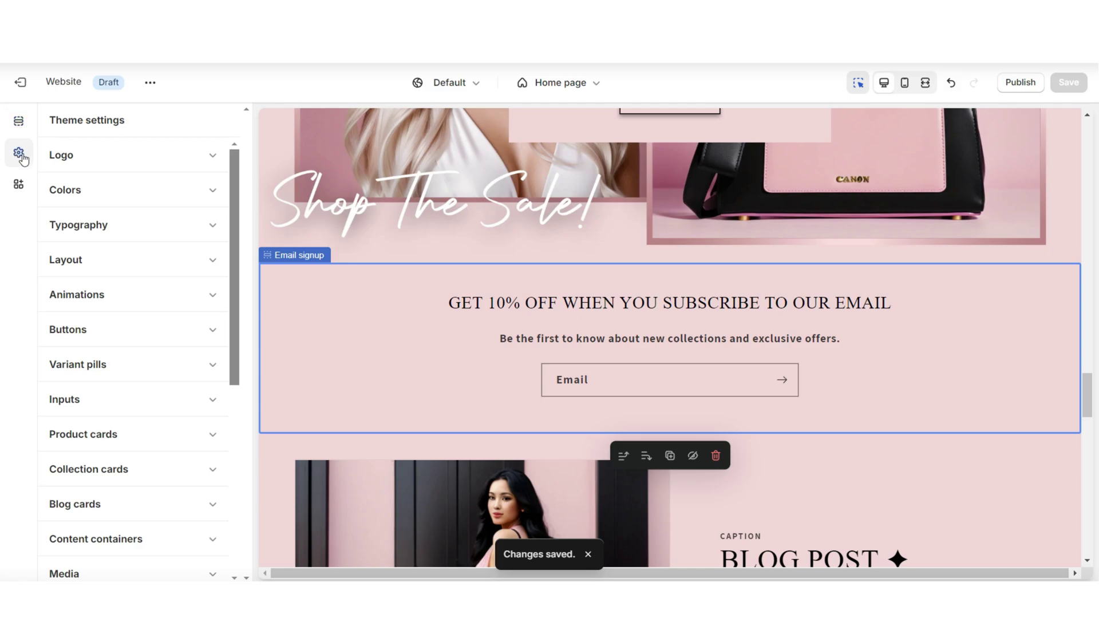
pyautogui.click(82, 202)
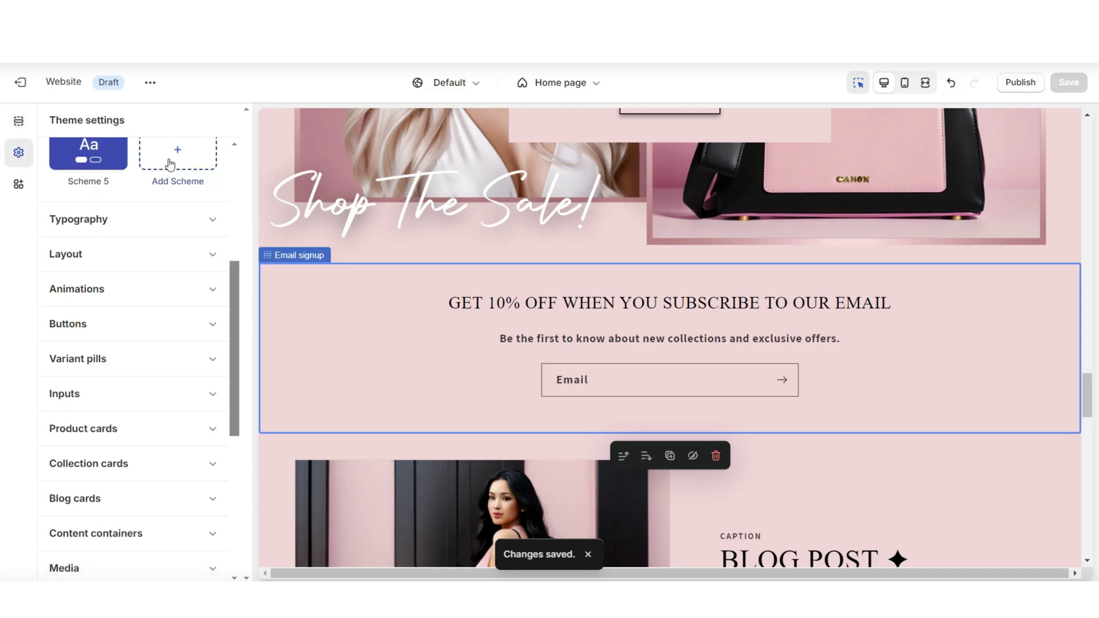
pyautogui.click(170, 164)
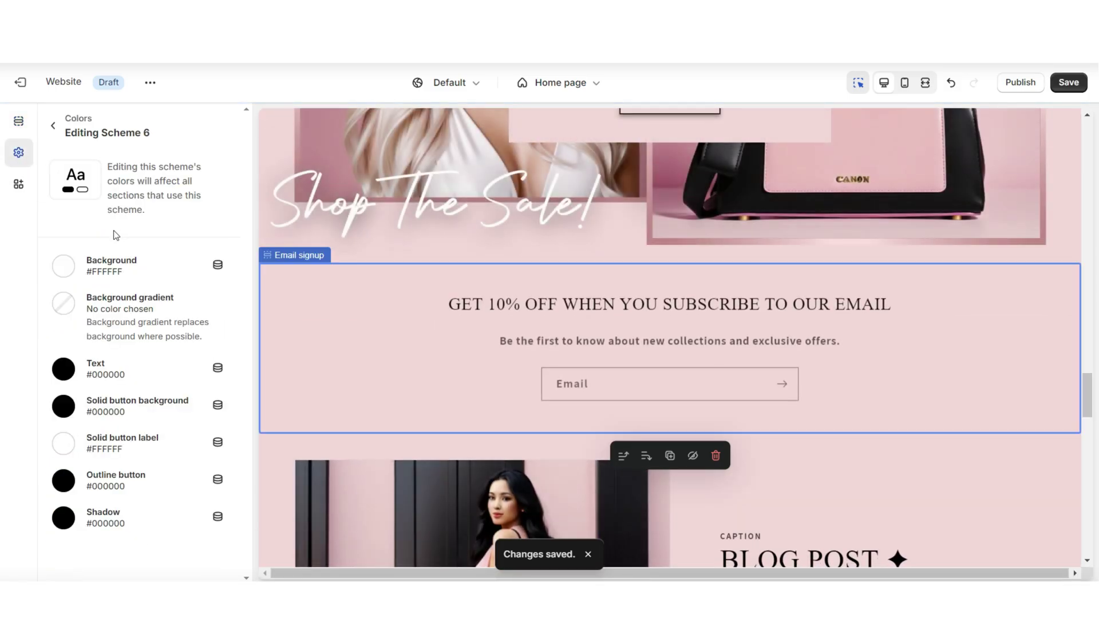
pyautogui.click(290, 344)
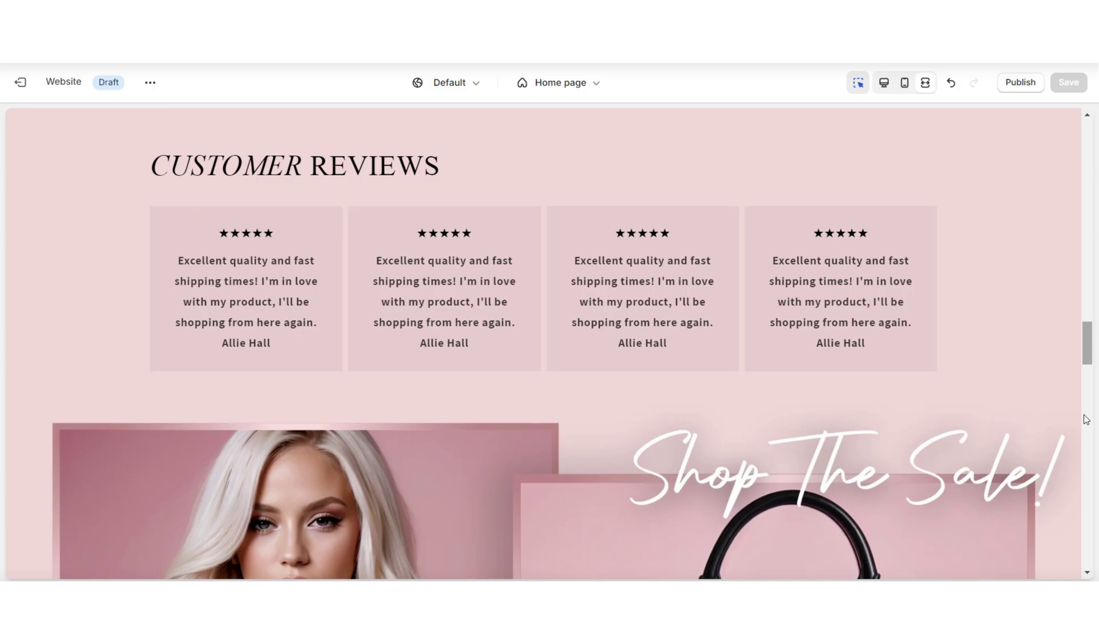
# Step: Add a new store page titled 'Email Page' under Online Store > Pages and save it
pyautogui.scroll(-10, 1086, 419)
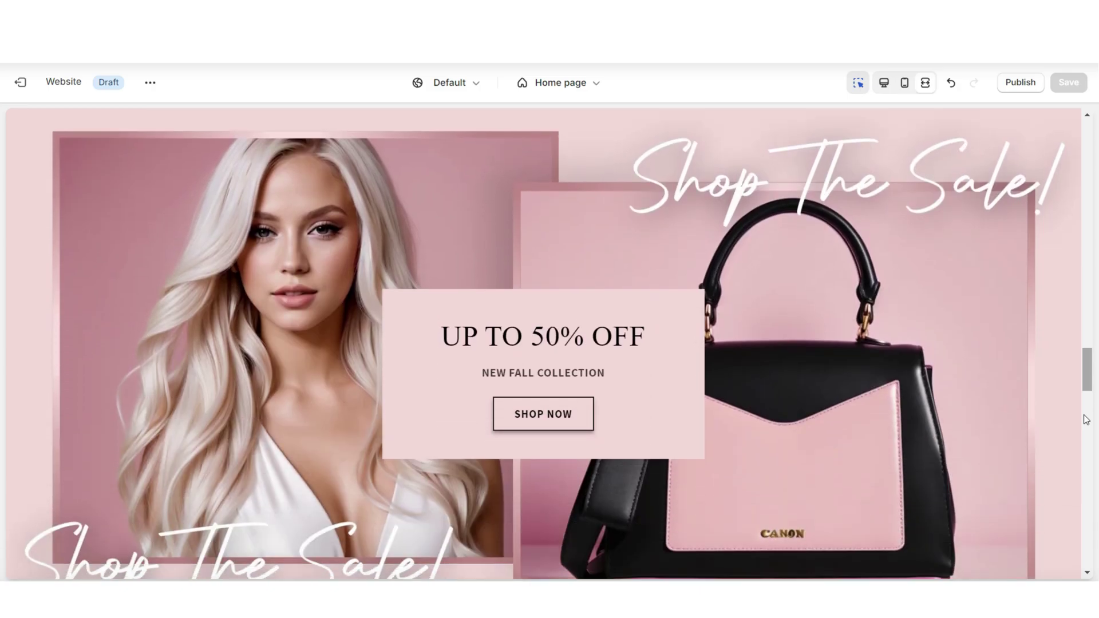
pyautogui.scroll(-2, 1086, 419)
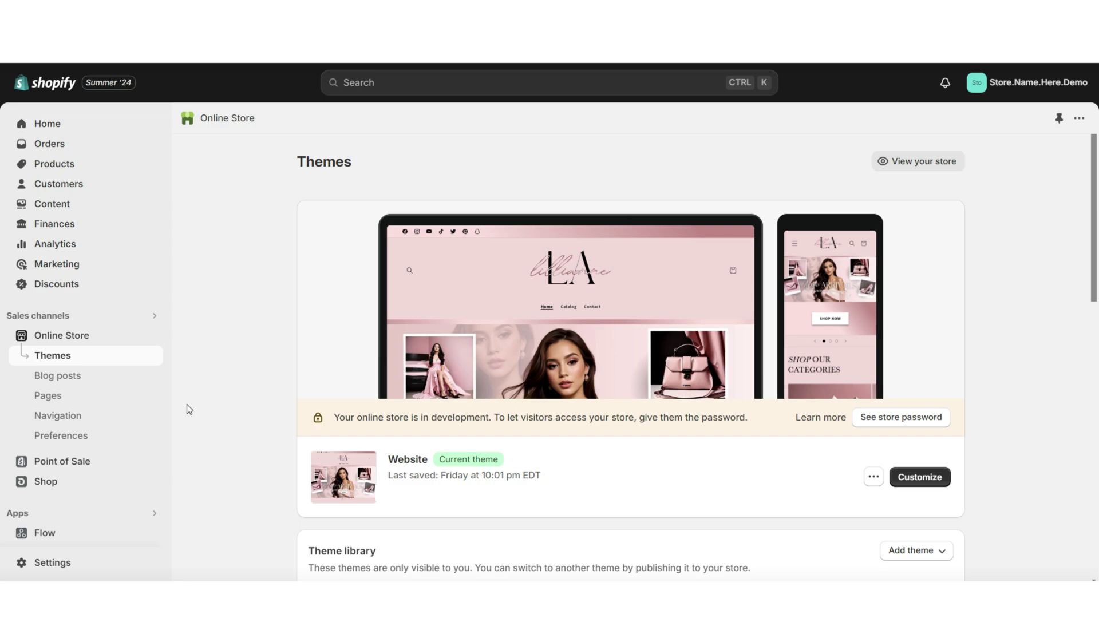
pyautogui.click(85, 395)
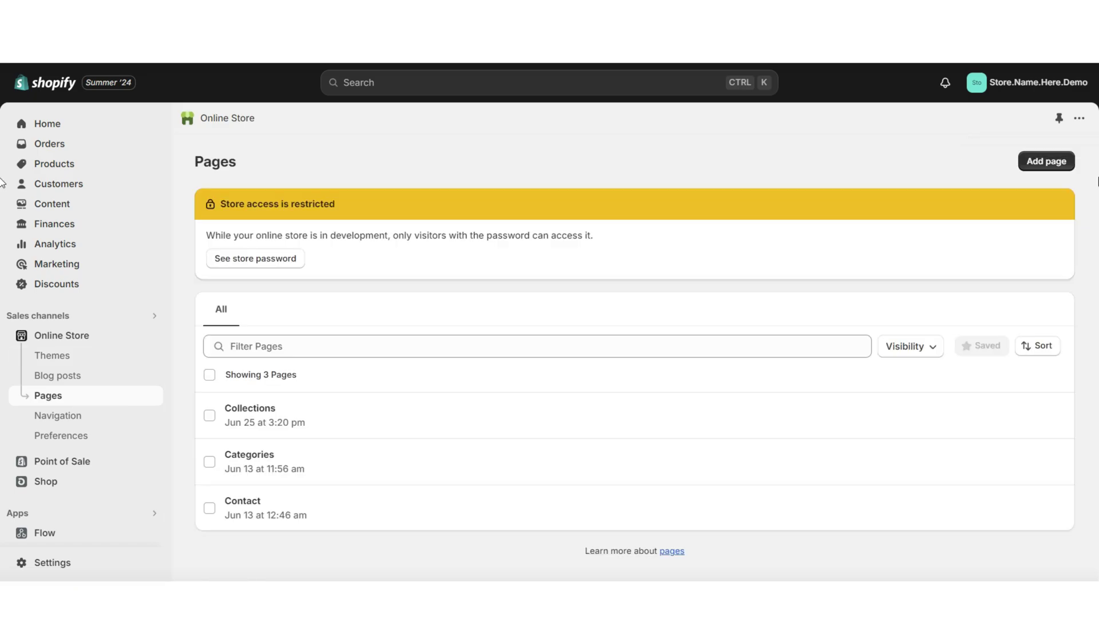
pyautogui.click(1049, 161)
pyautogui.click(409, 229)
pyautogui.write('Email Page')
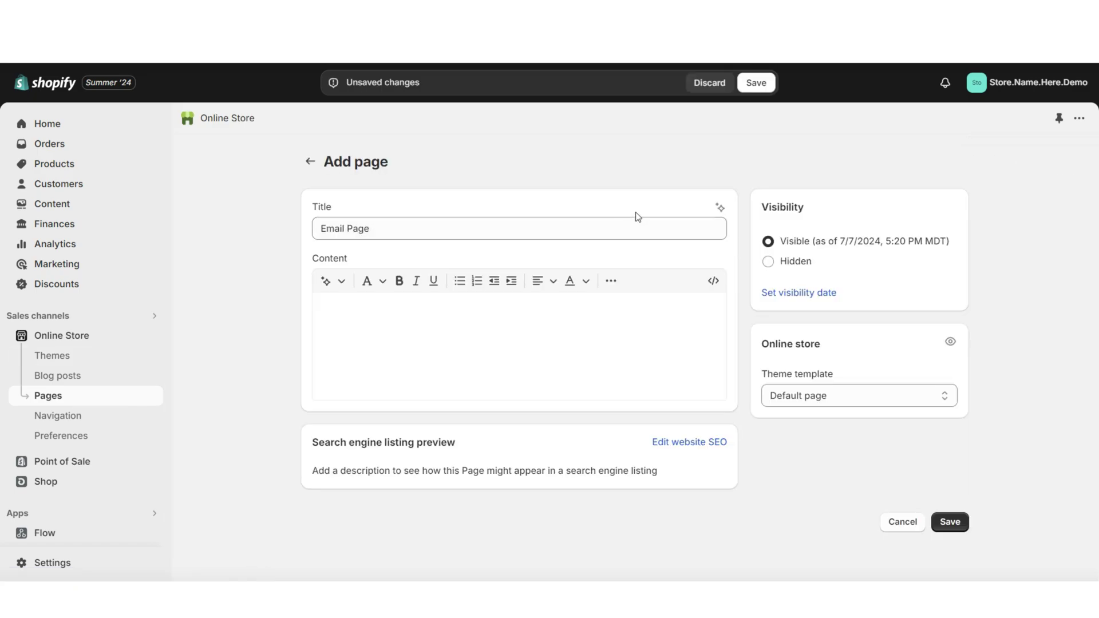
pyautogui.click(756, 82)
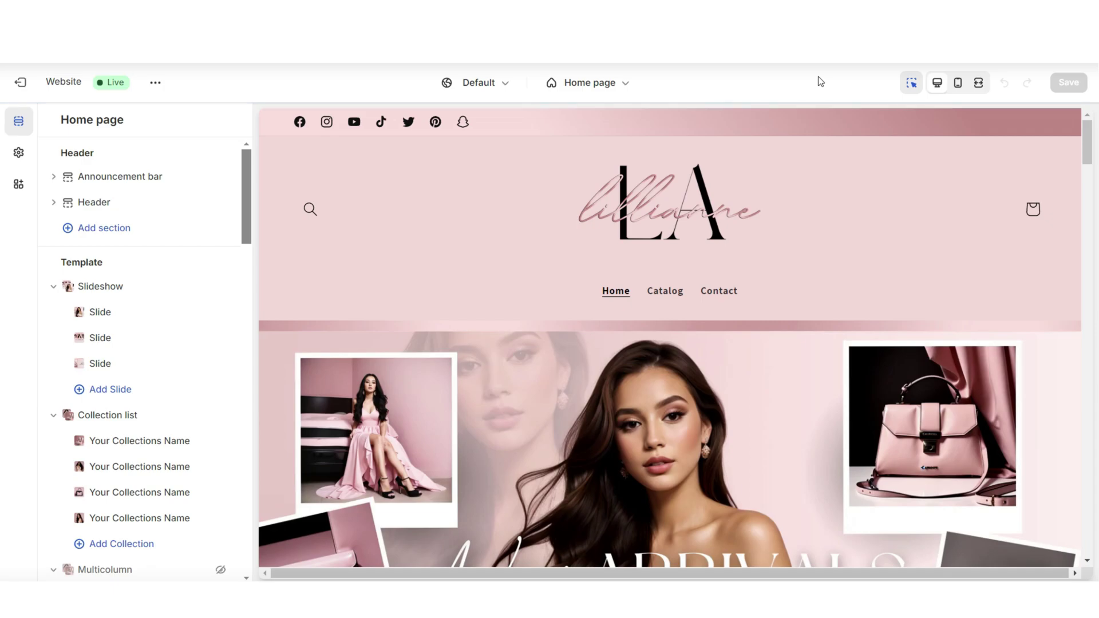
# Step: Create a new page template named 'emailpagetemplate'
pyautogui.click(584, 86)
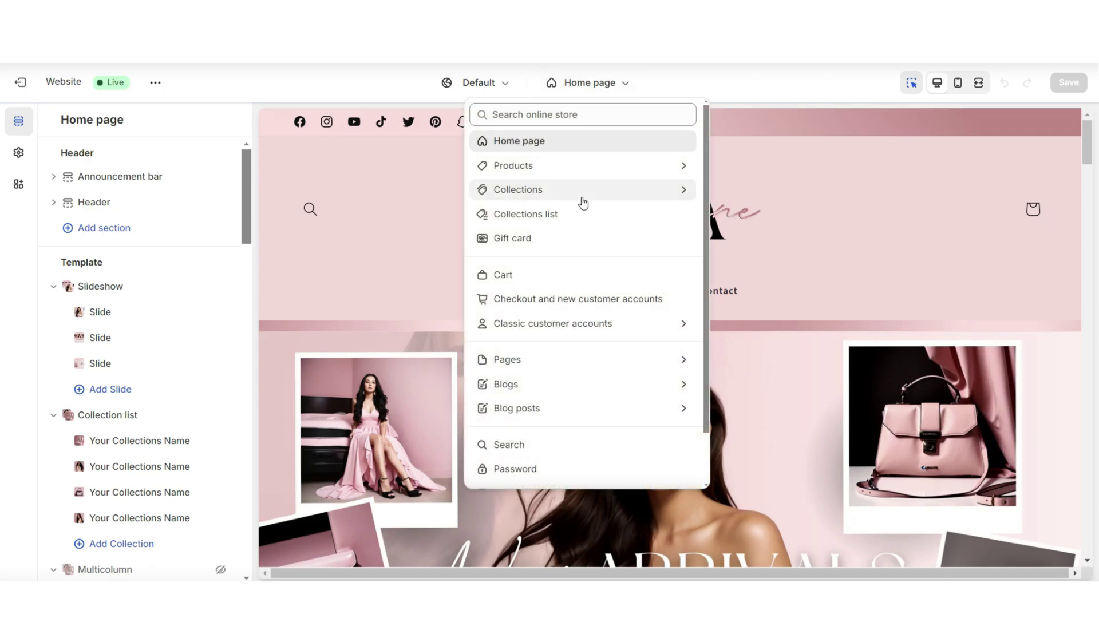
pyautogui.click(578, 361)
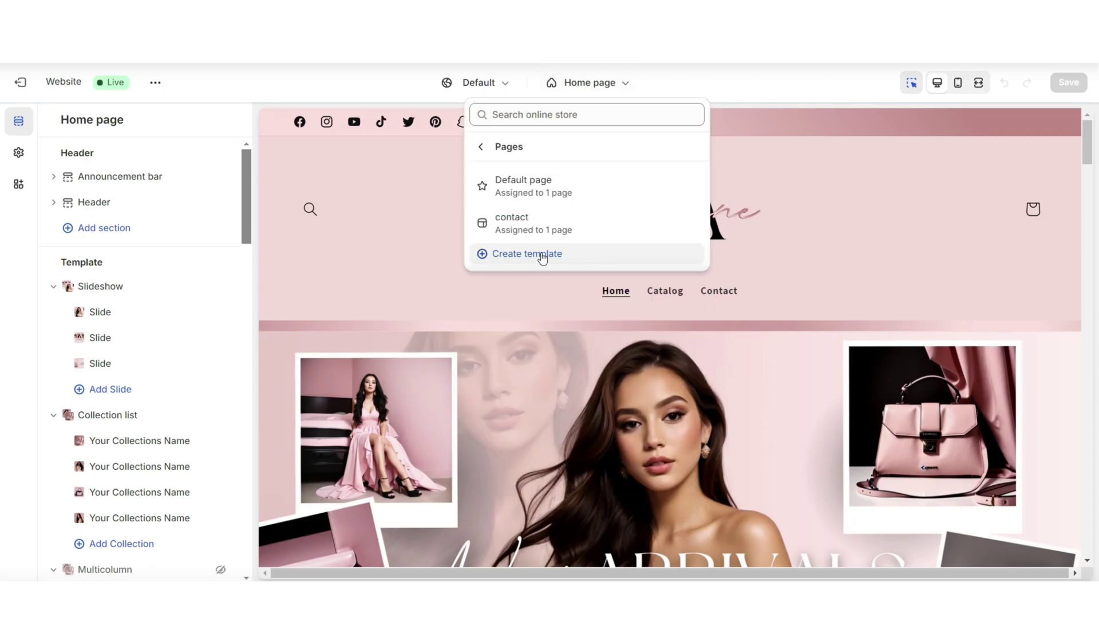
pyautogui.click(517, 259)
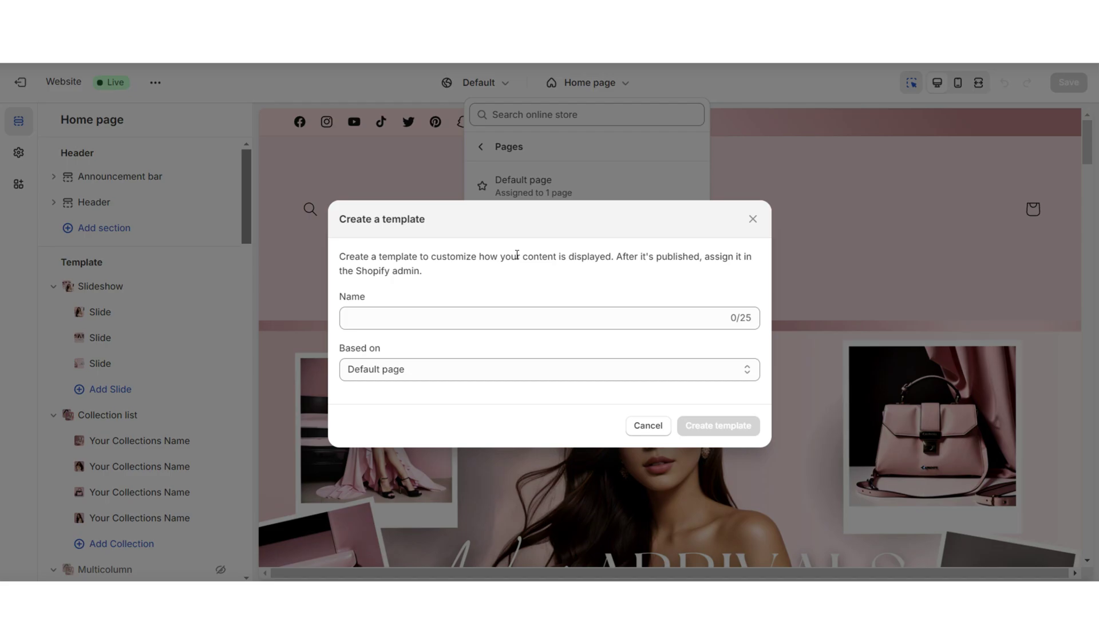
pyautogui.click(492, 313)
pyautogui.write('emailpagetemplate')
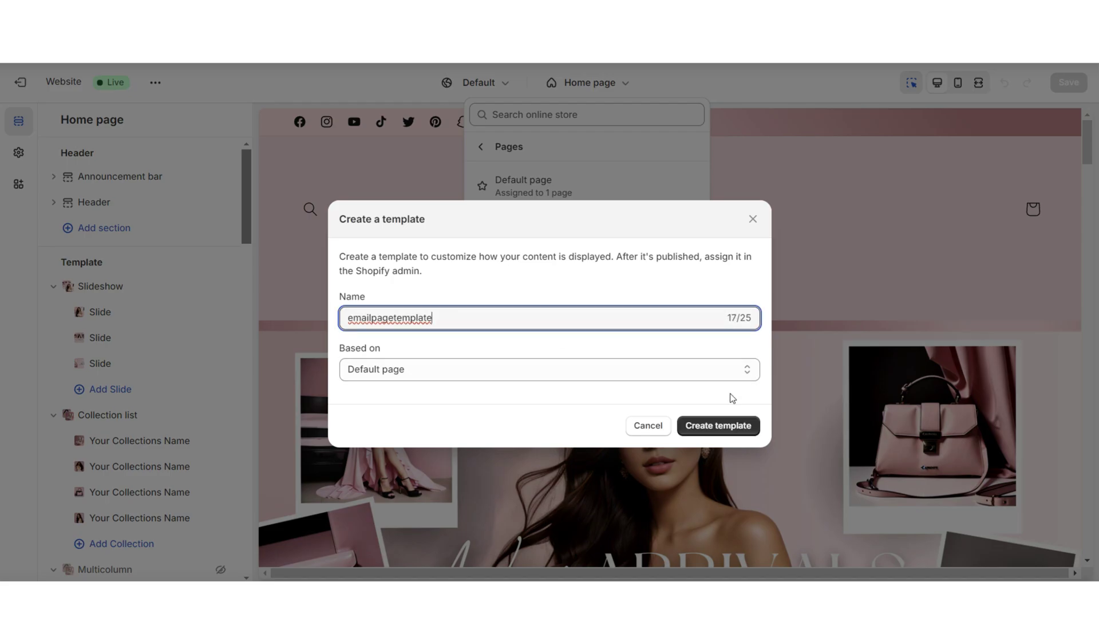
pyautogui.click(717, 426)
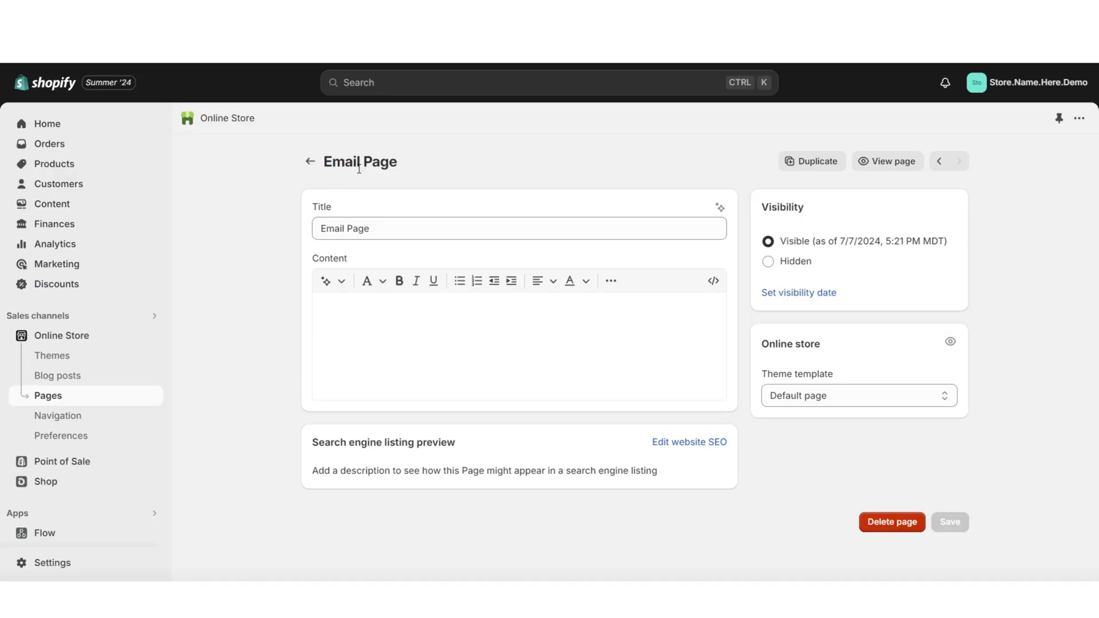
# Step: Assign emailpagetemplate as the Email Page's theme template and save the page
pyautogui.click(796, 396)
pyautogui.click(799, 435)
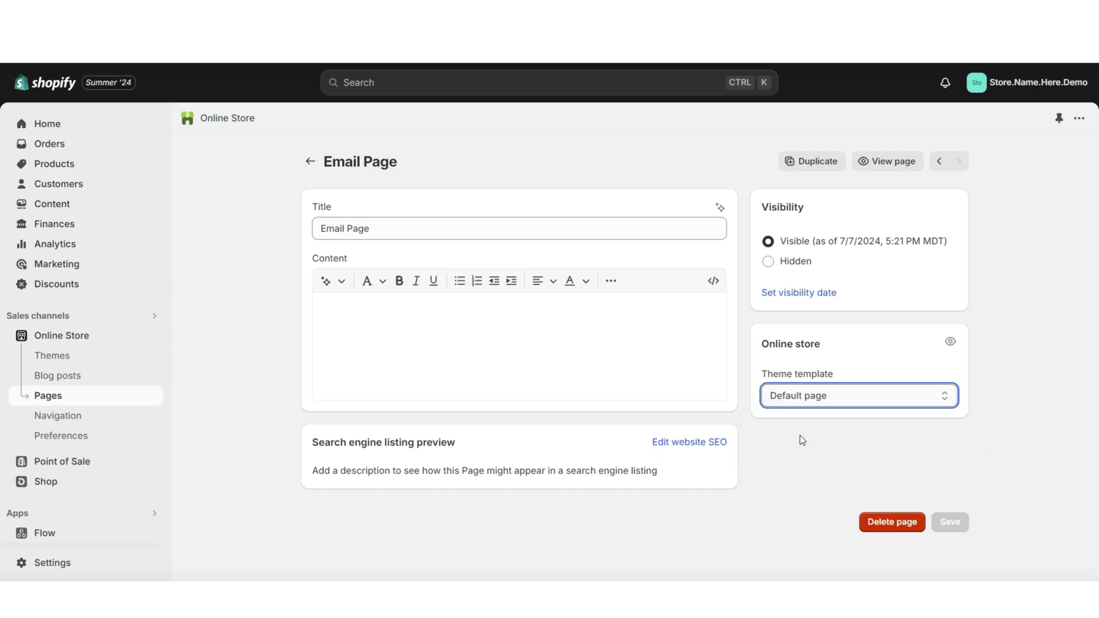
pyautogui.click(756, 82)
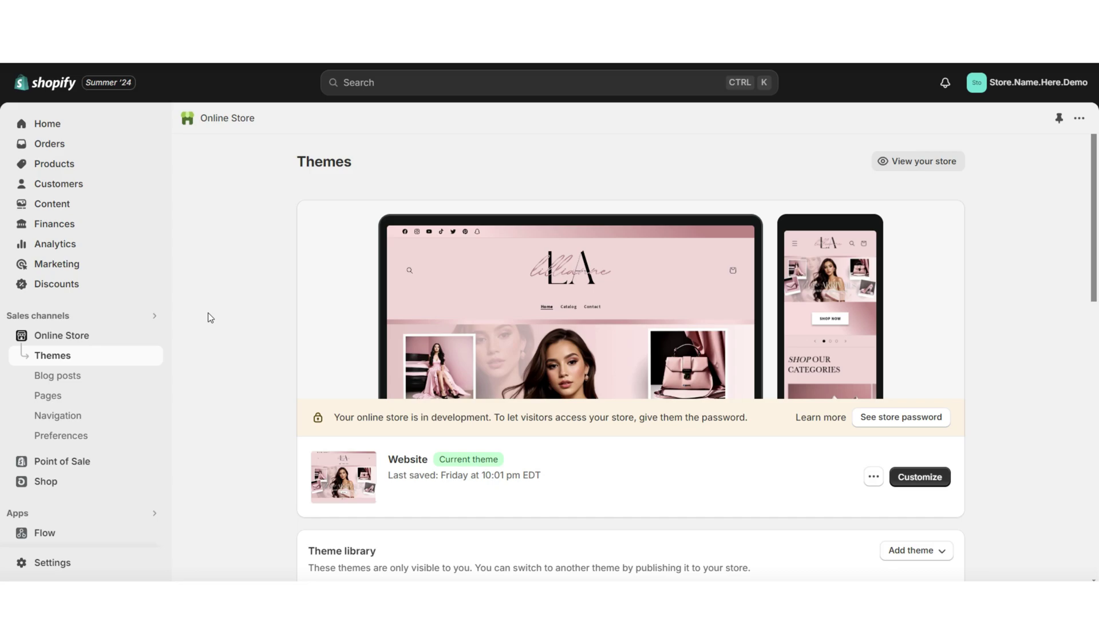
# Step: Add an 'Email Signup' item linking to Pages > Email Page in the Main menu
pyautogui.click(99, 417)
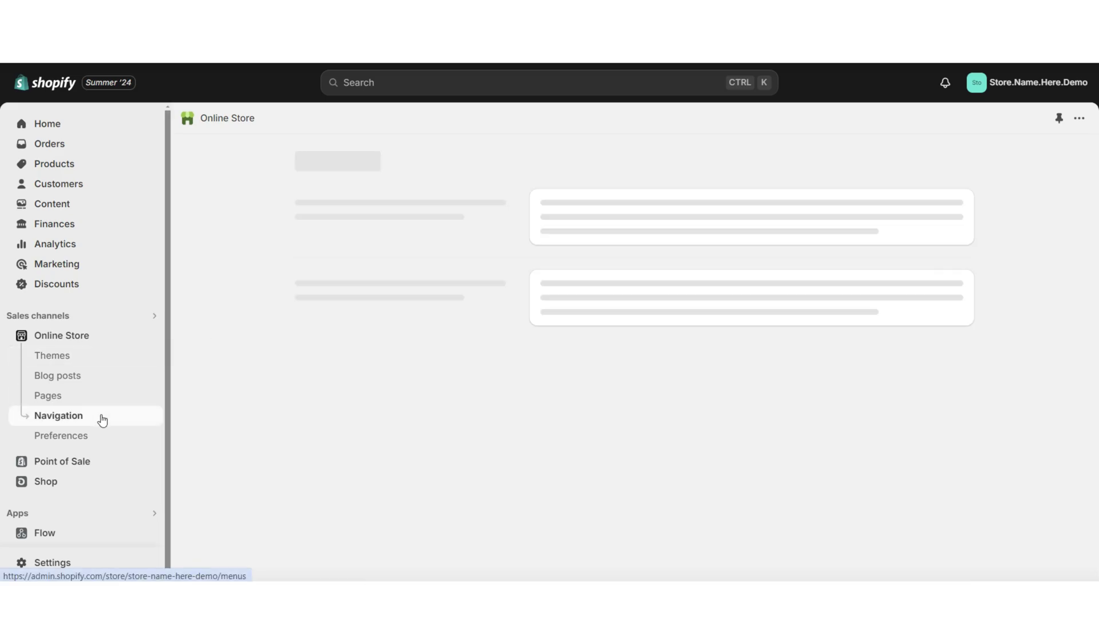
pyautogui.click(544, 395)
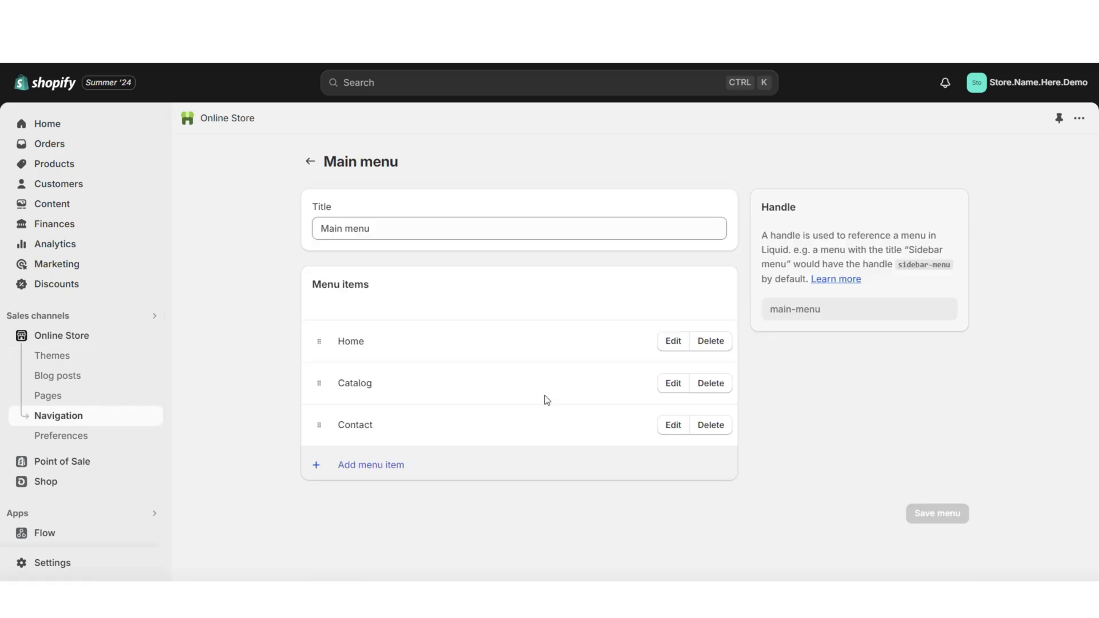
pyautogui.click(366, 463)
pyautogui.click(899, 217)
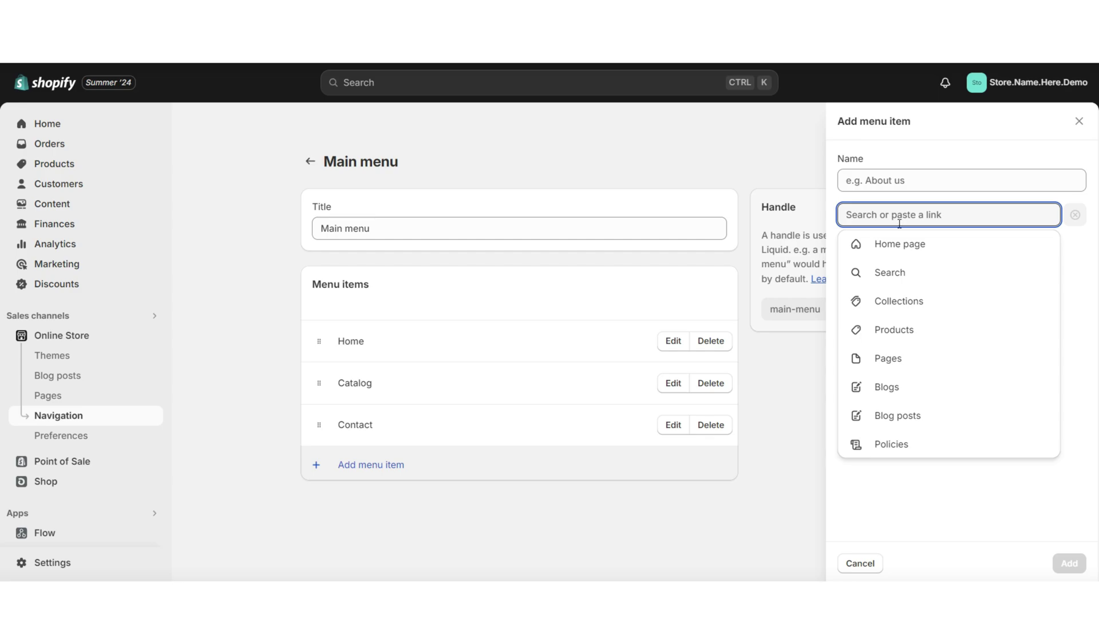
pyautogui.click(900, 358)
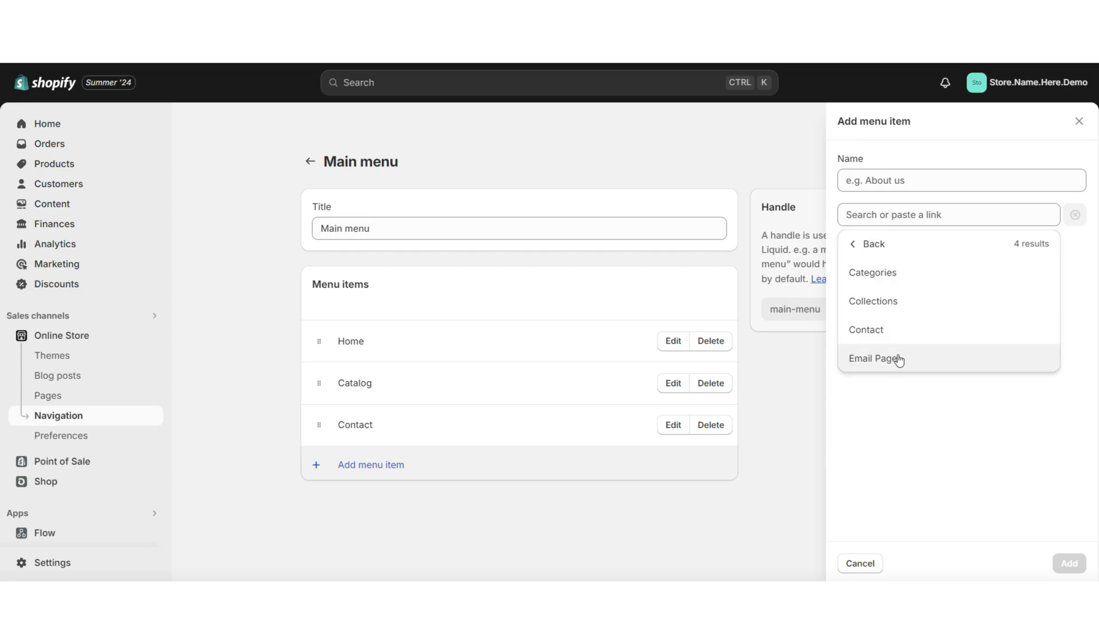
pyautogui.click(899, 359)
pyautogui.moveTo(905, 180); pyautogui.dragTo(866, 180)
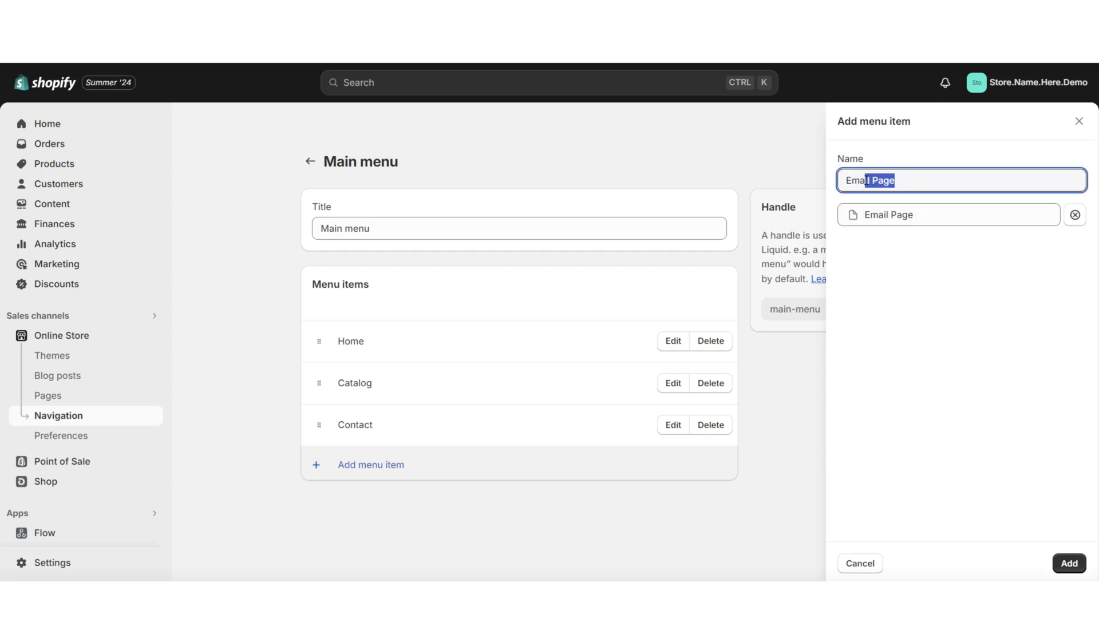
pyautogui.write('Signup')
pyautogui.click(1068, 564)
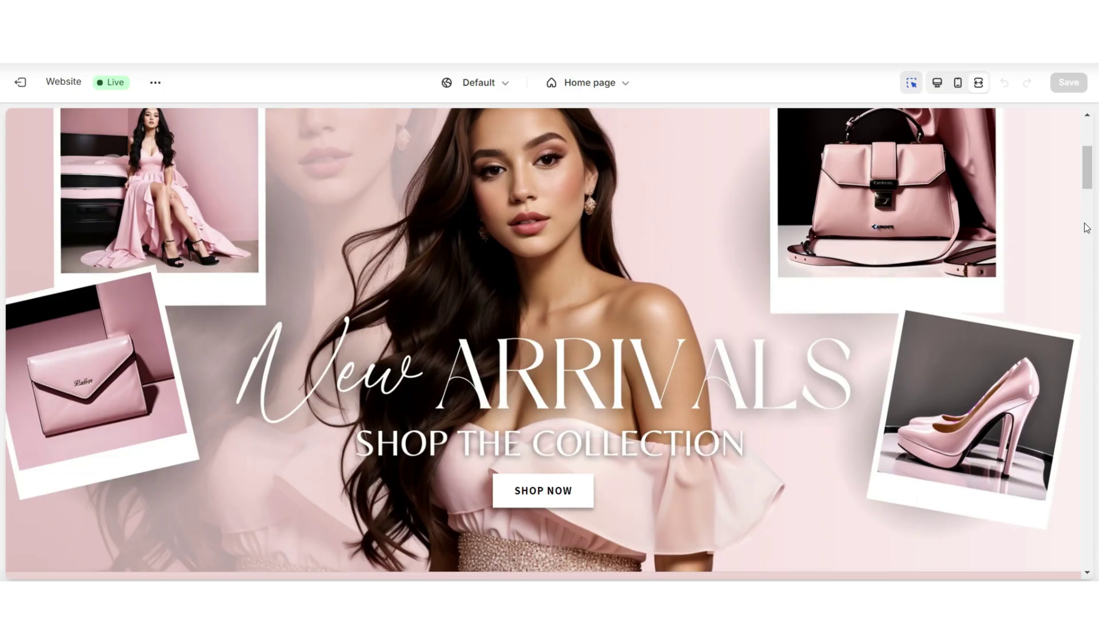
# Step: Go to the Email Page through the header's Email Signup link and insert a Multicolumn section
pyautogui.scroll(5, 1086, 228)
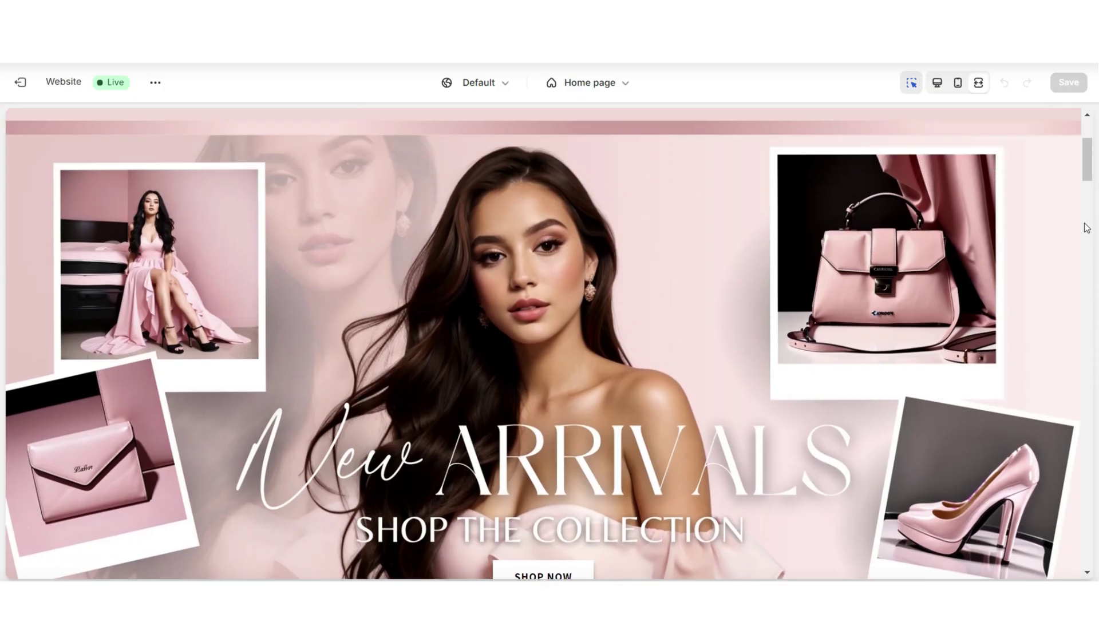
pyautogui.click(745, 293)
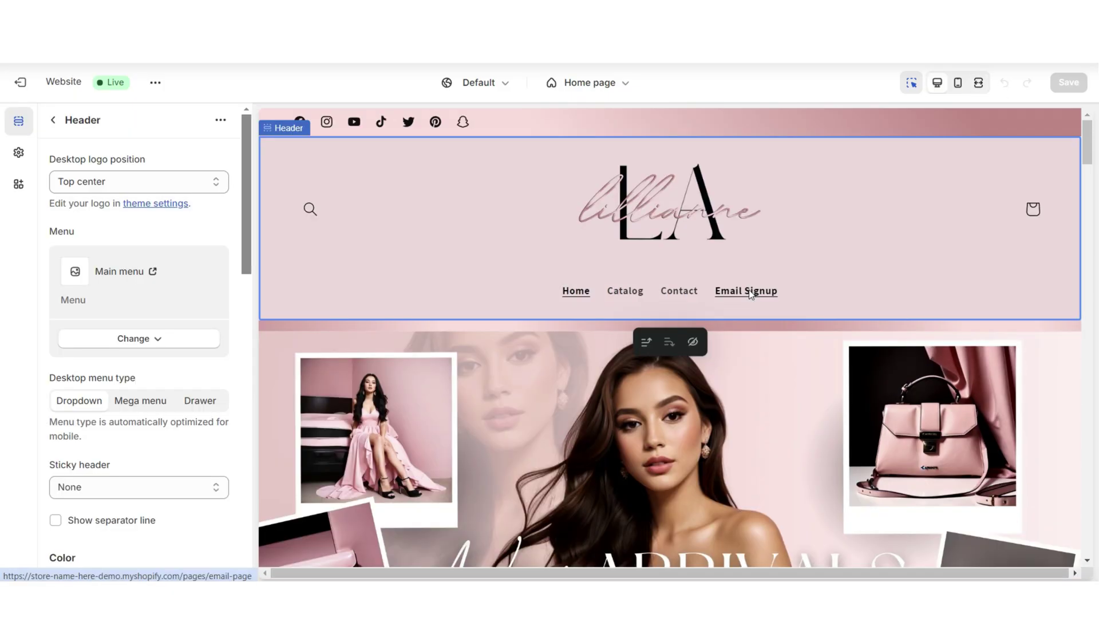
pyautogui.click(750, 295)
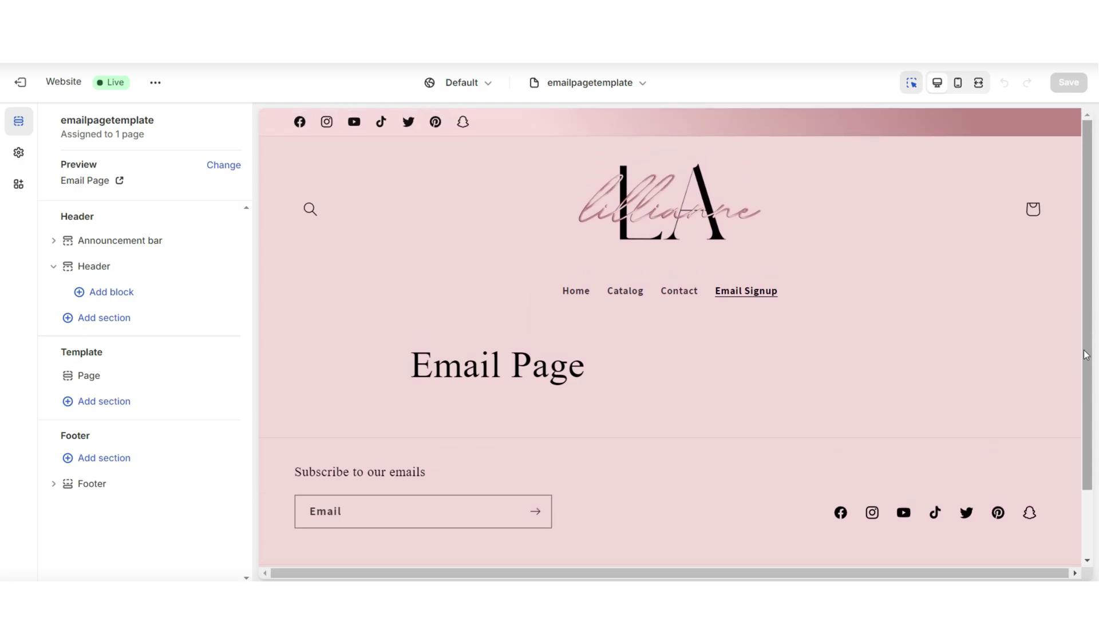
pyautogui.scroll(-2, 1086, 355)
pyautogui.click(110, 409)
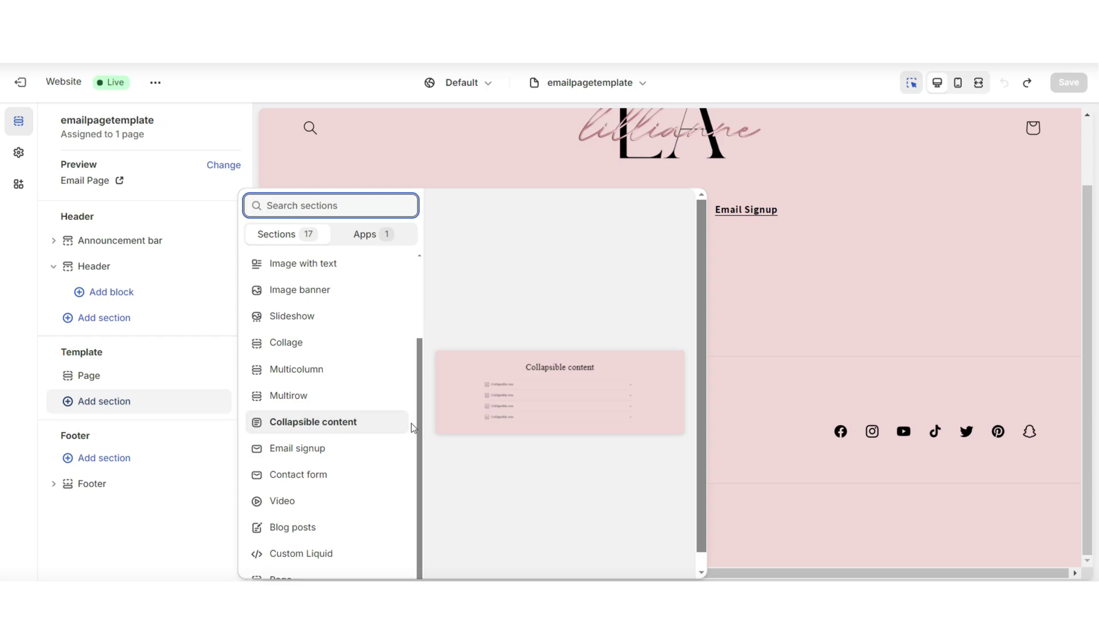
pyautogui.scroll(2, 416, 397)
pyautogui.scroll(-2, 417, 397)
pyautogui.click(319, 376)
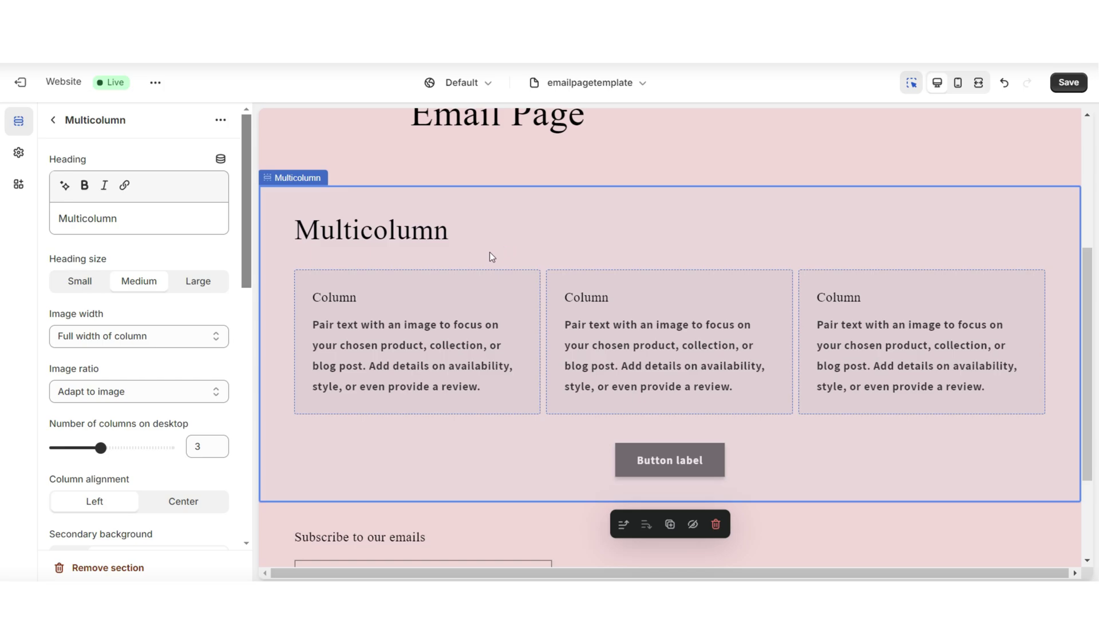
# Step: Delete the Multicolumn section's heading and its button label
pyautogui.doubleClick(87, 218)
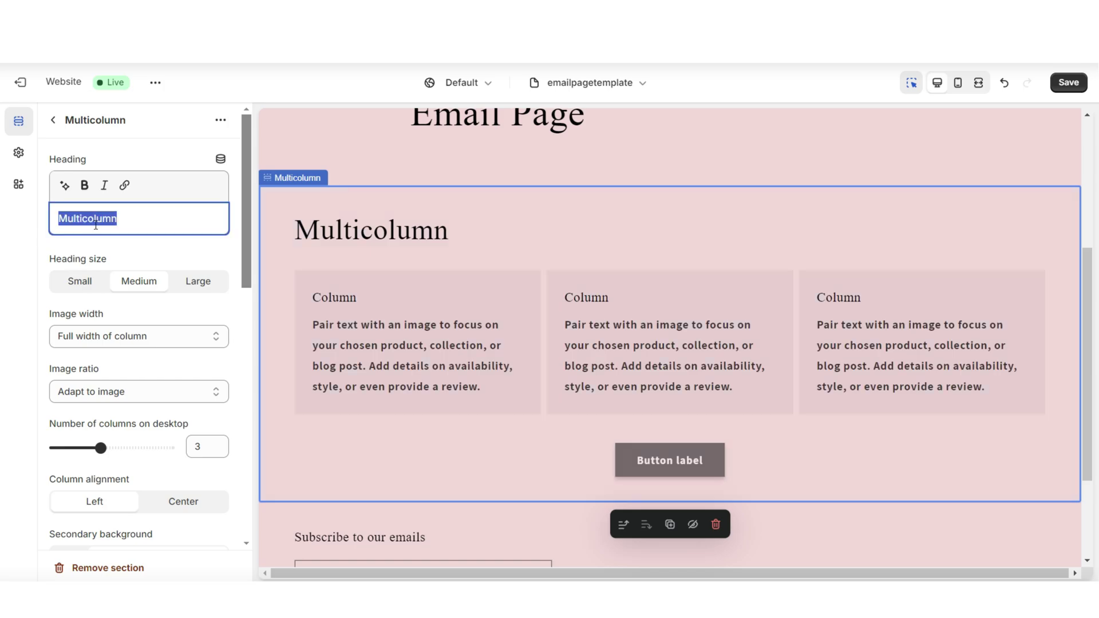
pyautogui.press('BackSpace')
pyautogui.scroll(-5, 138, 320)
pyautogui.tripleClick(148, 323)
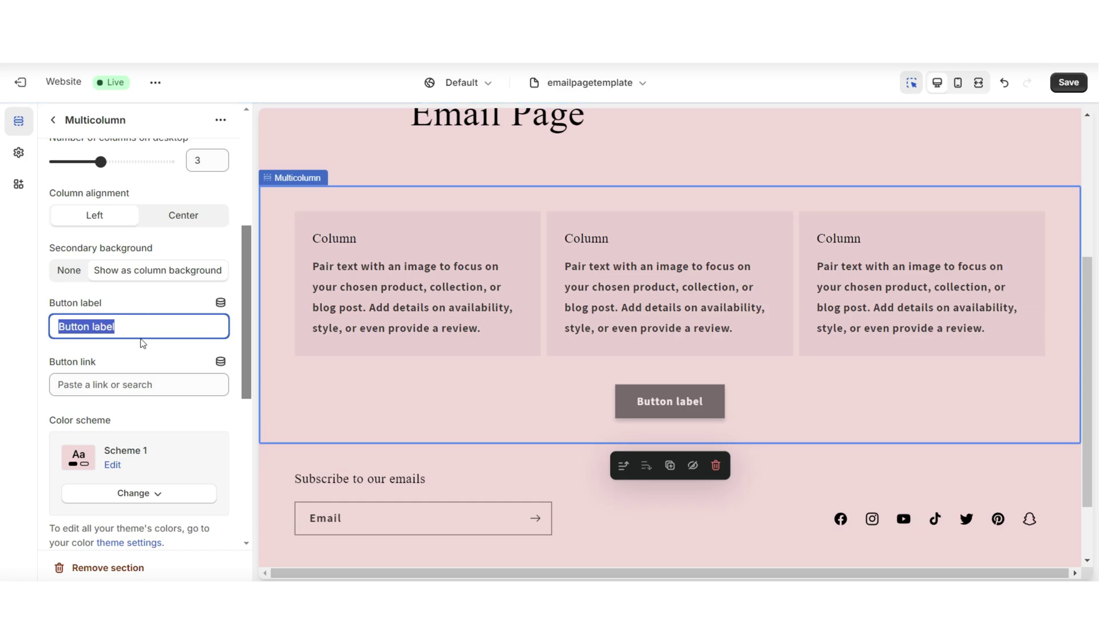
pyautogui.press('BackSpace')
# Step: Clear the first column's heading and description and give it the pink shoe image
pyautogui.click(401, 309)
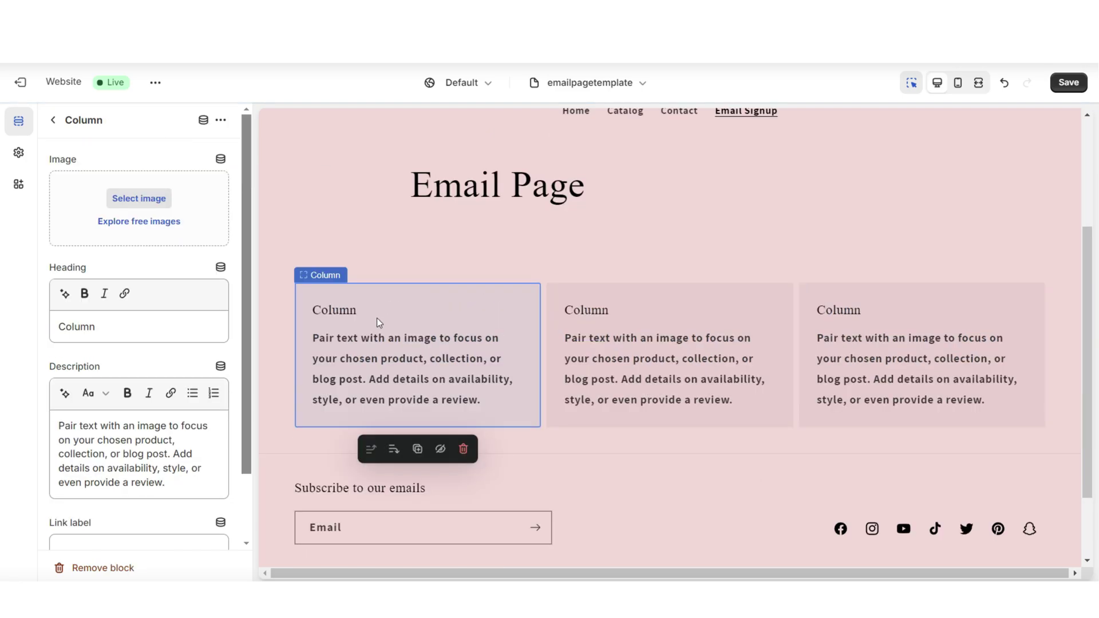
pyautogui.scroll(-2, 346, 339)
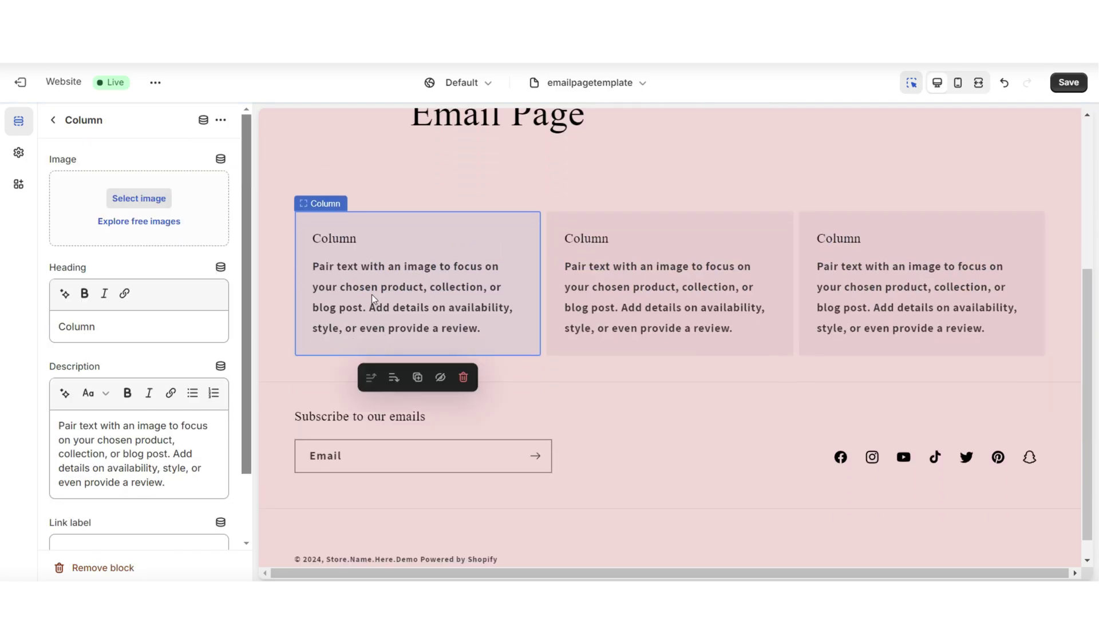
pyautogui.moveTo(96, 326); pyautogui.dragTo(48, 330)
pyautogui.press('BackSpace')
pyautogui.moveTo(166, 482); pyautogui.dragTo(45, 424)
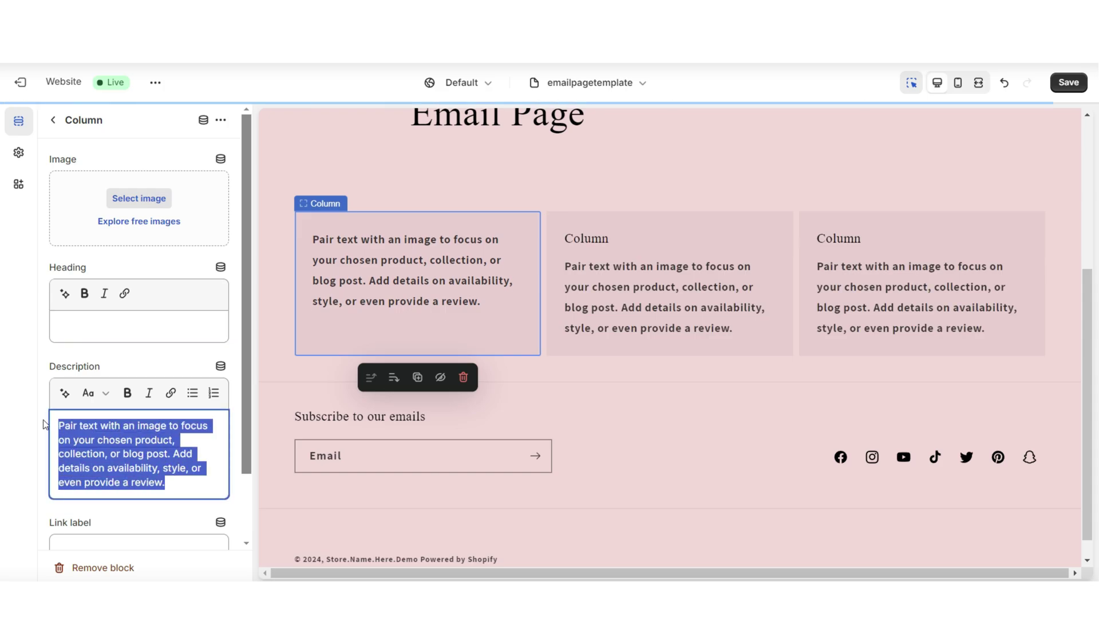
pyautogui.press('BackSpace')
pyautogui.click(37, 252)
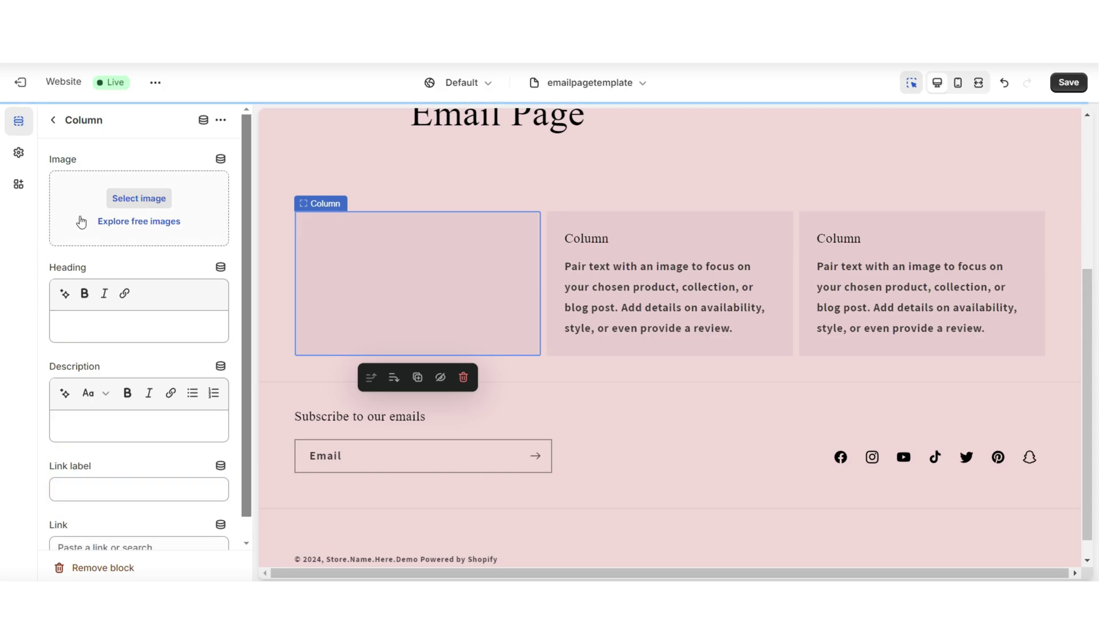
pyautogui.click(271, 286)
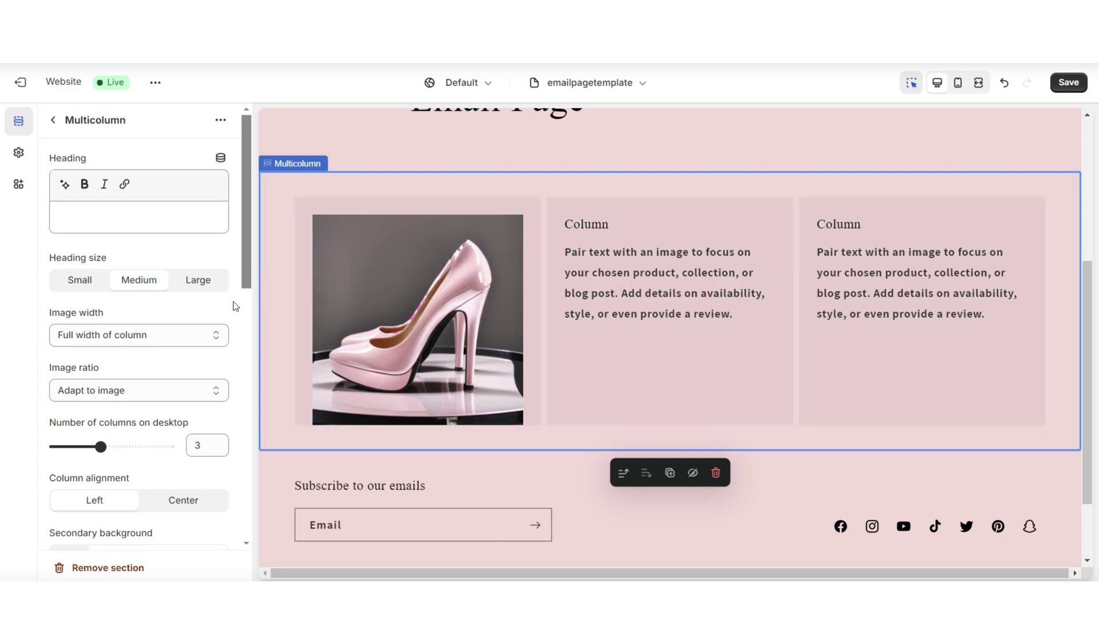
# Step: Keep column images at full width and set their image ratio to Portrait
pyautogui.scroll(-3, 235, 306)
pyautogui.scroll(3, 235, 306)
pyautogui.scroll(-2, 236, 307)
pyautogui.click(136, 198)
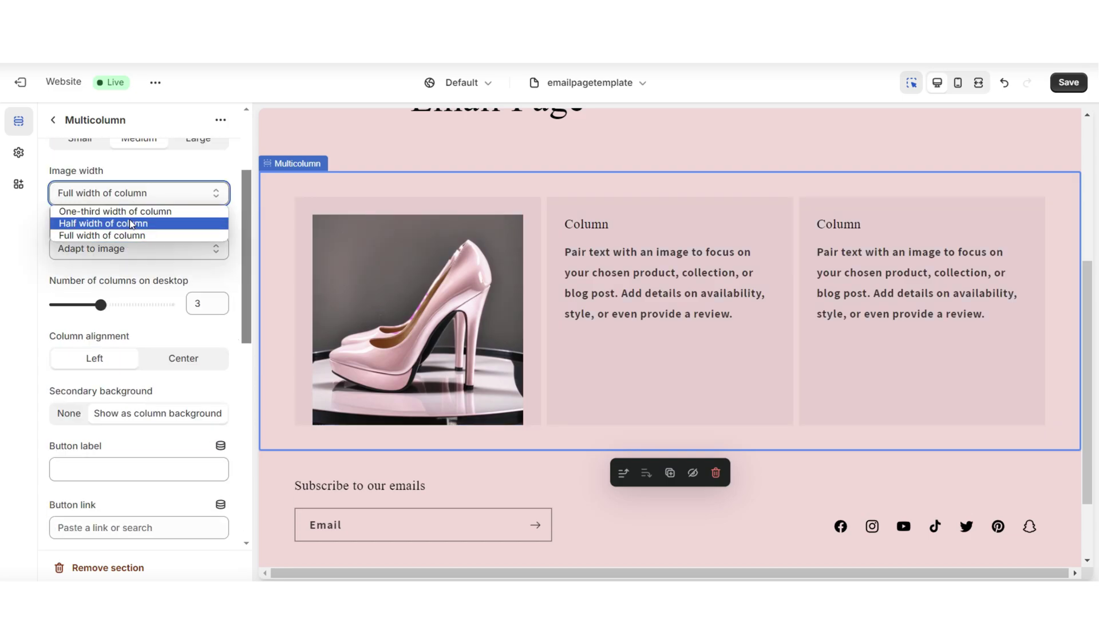
pyautogui.click(131, 222)
pyautogui.click(135, 195)
pyautogui.click(92, 234)
pyautogui.click(86, 248)
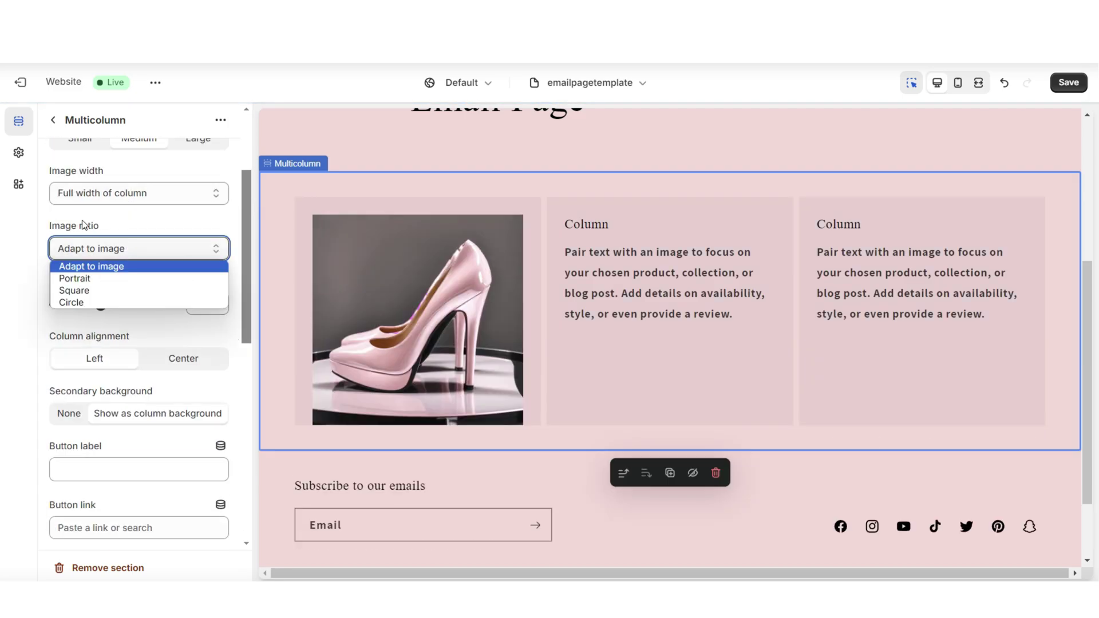
pyautogui.click(74, 278)
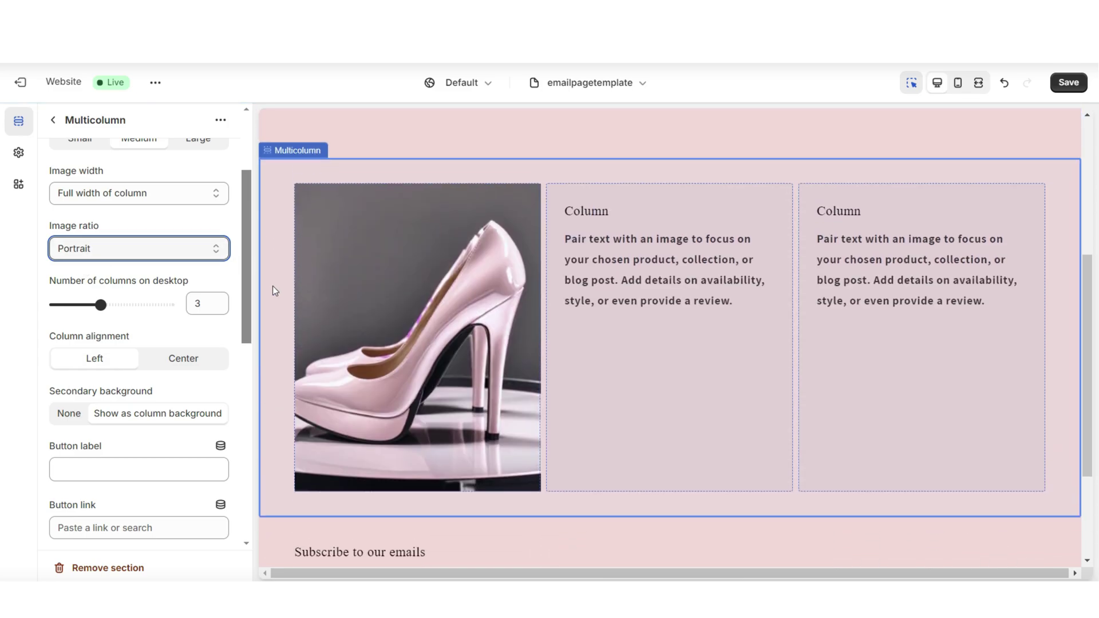
# Step: Paste the subscriber benefits list into the Why Signup? column's description
pyautogui.click(670, 341)
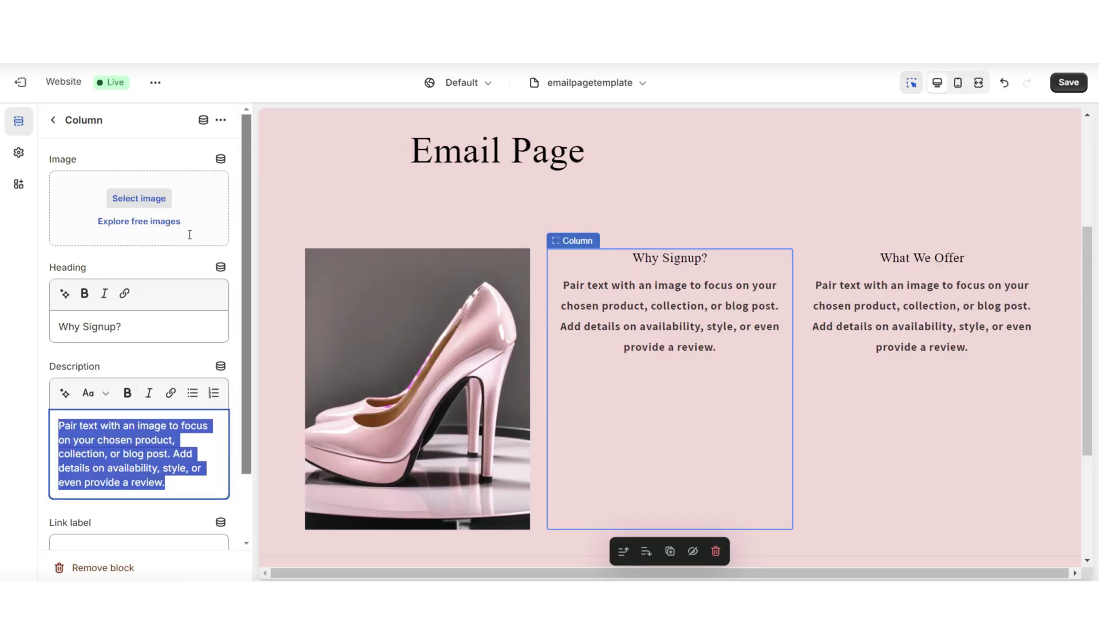
pyautogui.hotkey('ctrl', 'v')
pyautogui.scroll(3, 163, 468)
# Step: Indent Exclusive Previews and Special Discounts as bullets, remove Fashion Inspiration, and add an underscore separator
pyautogui.press('Tab')
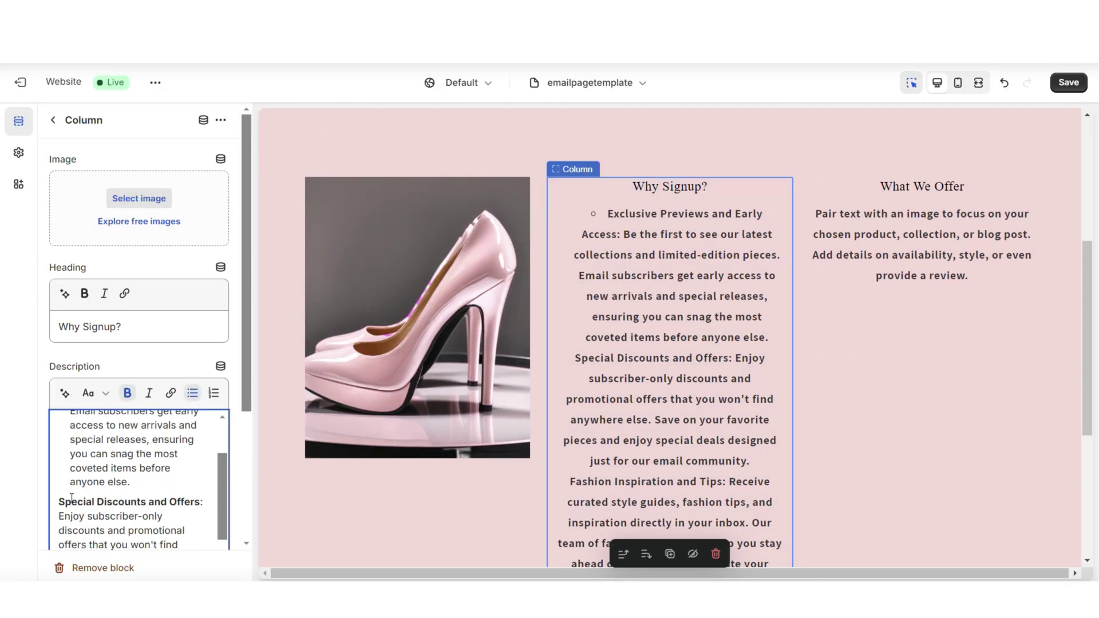
pyautogui.click(124, 508)
pyautogui.press('Tab')
pyautogui.scroll(-3, 123, 508)
pyautogui.tripleClick(123, 508)
pyautogui.press('BackSpace')
pyautogui.scroll(3, 123, 458)
pyautogui.click(122, 361)
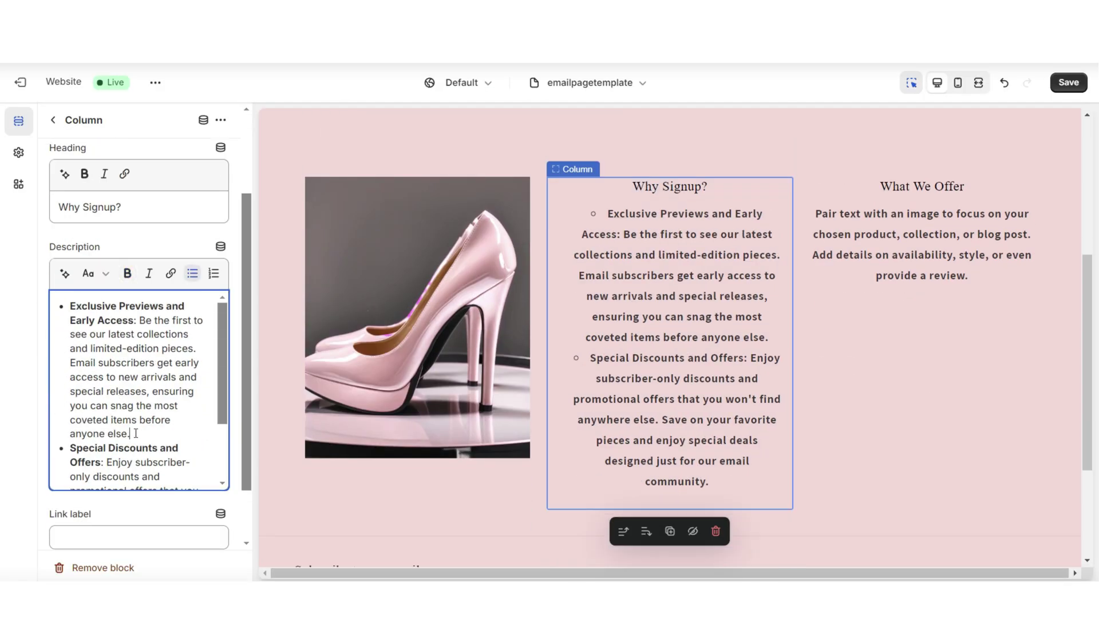
pyautogui.press('Return')
pyautogui.write('_____________')
# Step: Fill the What We Offer column with the remaining benefits under a Heading 1 title, and save
pyautogui.click(937, 338)
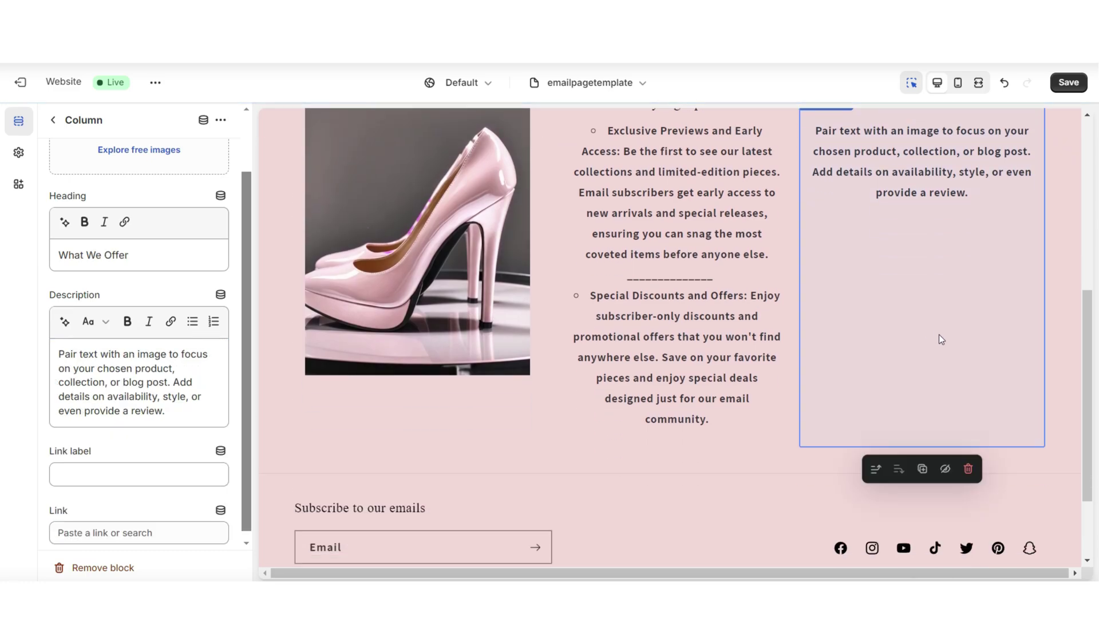
pyautogui.hotkey('ctrl', 'a')
pyautogui.write('Event Invitations: Get invited to exclusive events, both online and in-person, where you can connect with fellow fashion enthusiasts, meet our designers, and experience the LilliAnne brand in unique and exciting ways. Behind-the-Scenes Access: Go behind the scenes of our design process and get a glimpse into the world of LilliAnne. Learn about our inspiration, craftsmanship, and the stories behind our collections. Personalized Recommendations: Receive tailored fashion recommendations based on your preferences and shopping history. We know your style, and we’re here to help you build a wardrobe you’ll love')
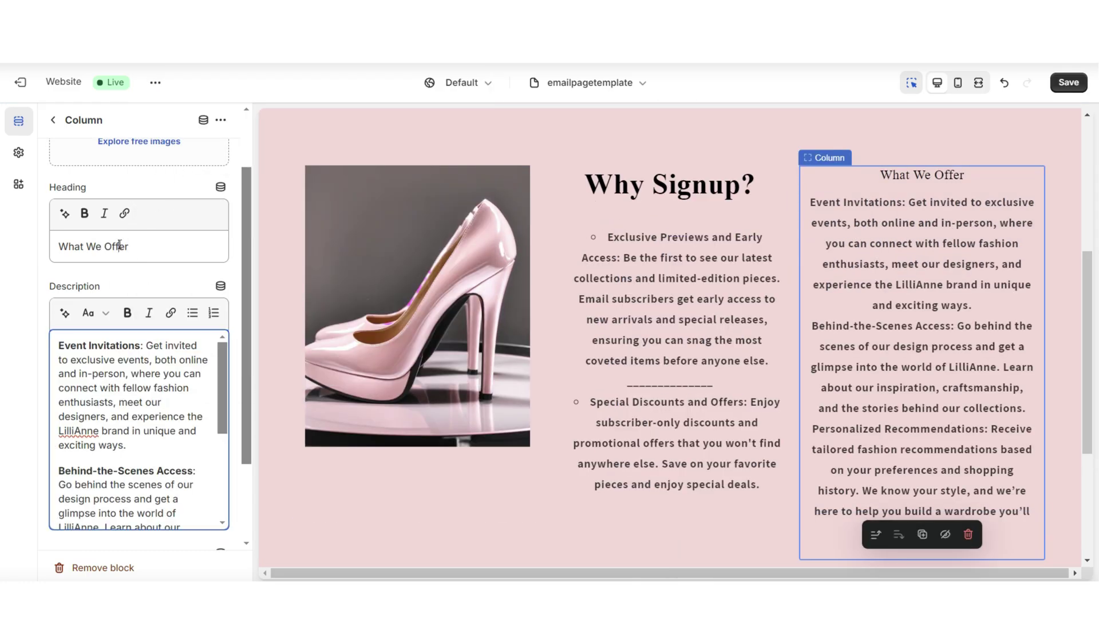
pyautogui.tripleClick(115, 246)
pyautogui.rightClick(84, 357)
pyautogui.click(115, 184)
pyautogui.click(94, 313)
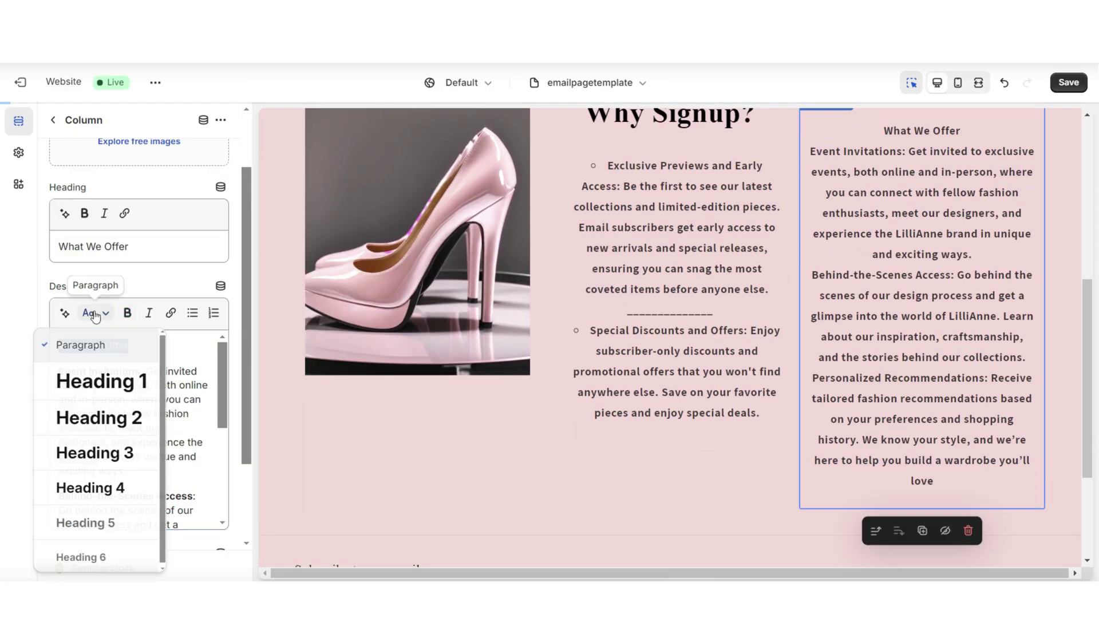
pyautogui.click(98, 380)
pyautogui.hotkey('ctrl', 's')
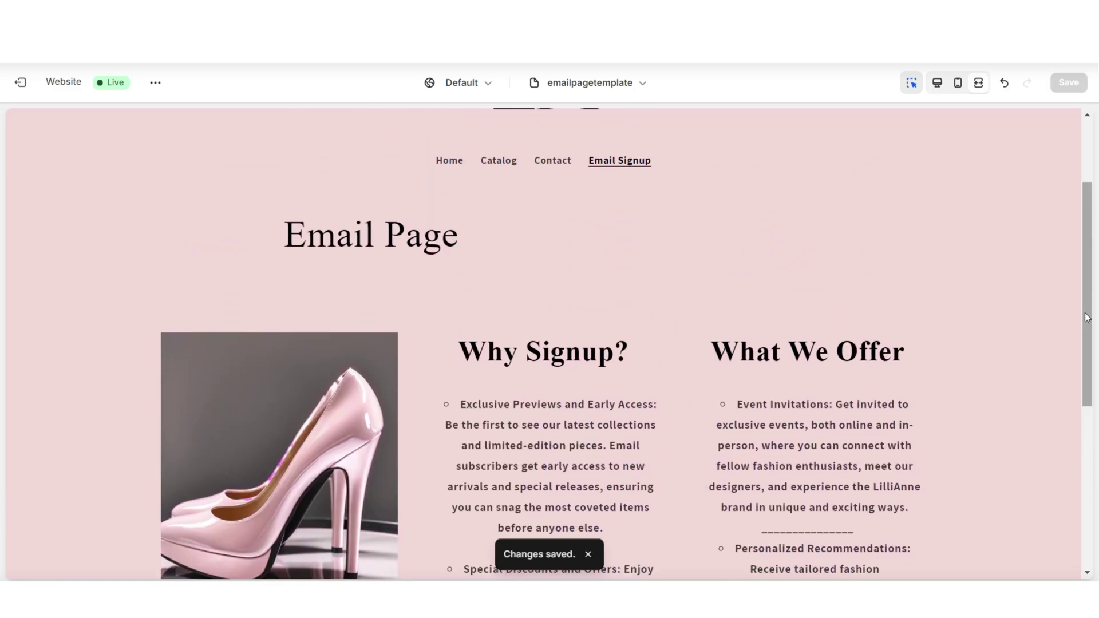
# Step: Hide the default Page section so the page starts with the benefits columns
pyautogui.scroll(-1, 565, 325)
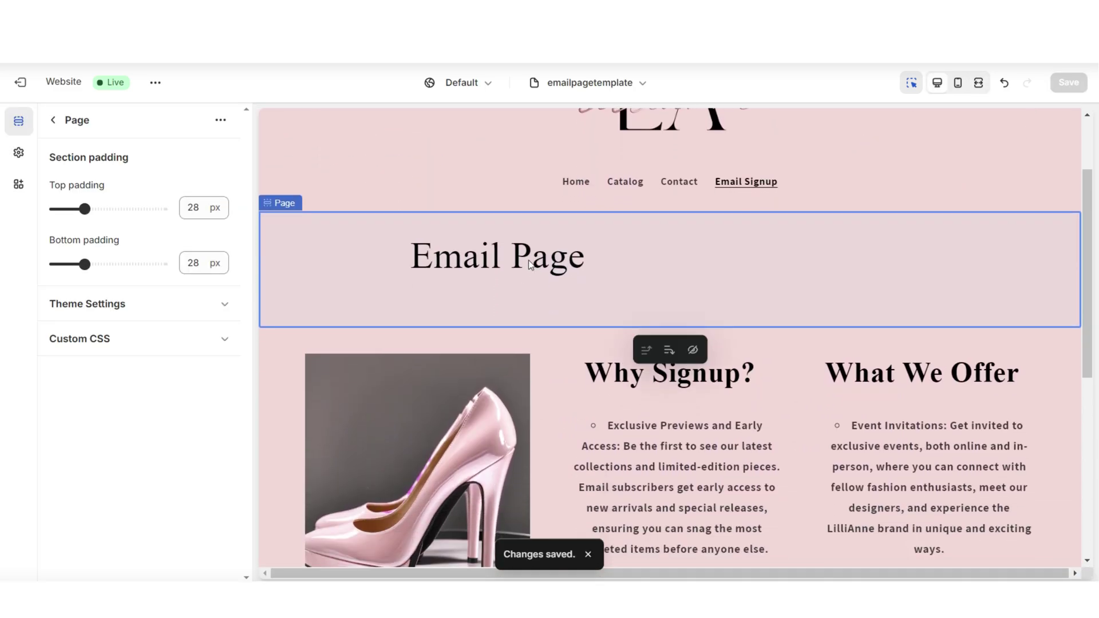
pyautogui.click(693, 350)
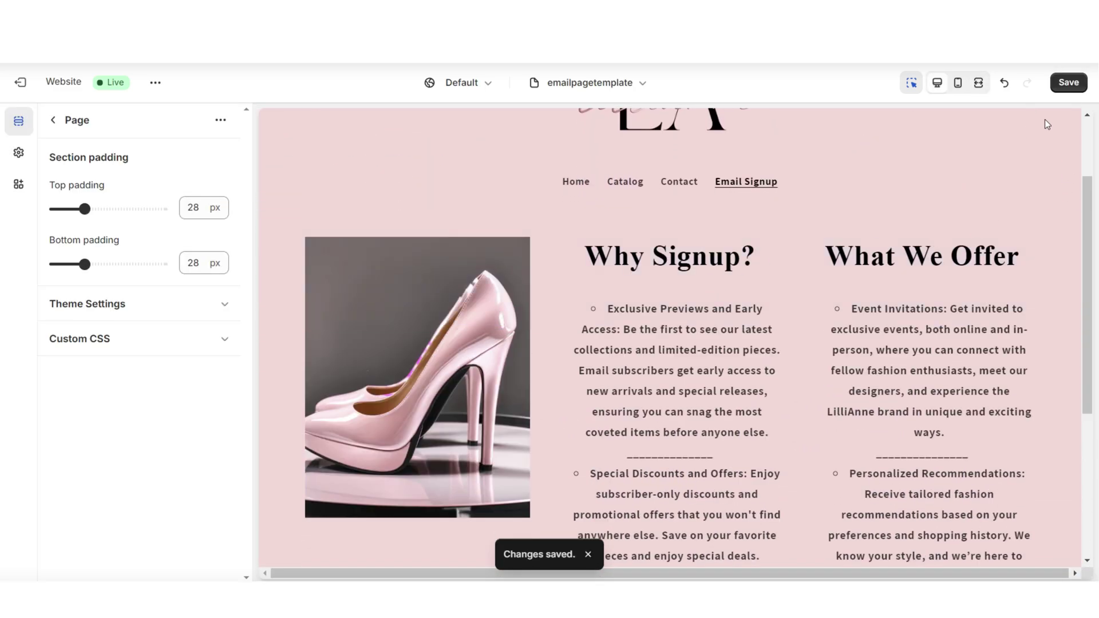
pyautogui.scroll(-1, 241, 338)
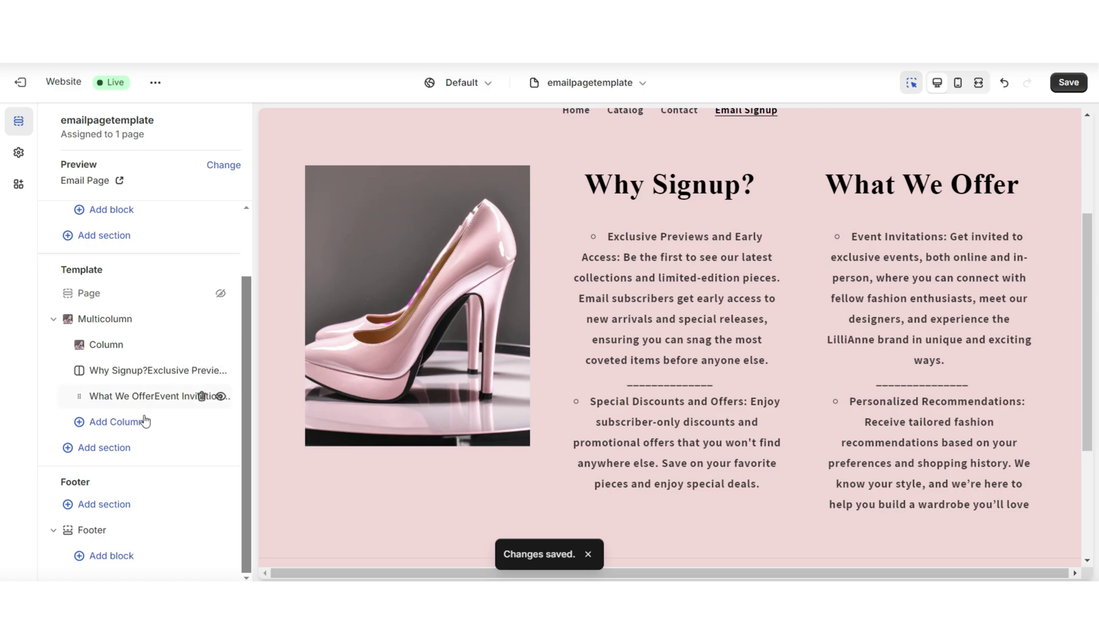
# Step: Add an Image banner headed 'JOIN OUR FAMILY!' and delete its Text and Buttons blocks
pyautogui.click(113, 447)
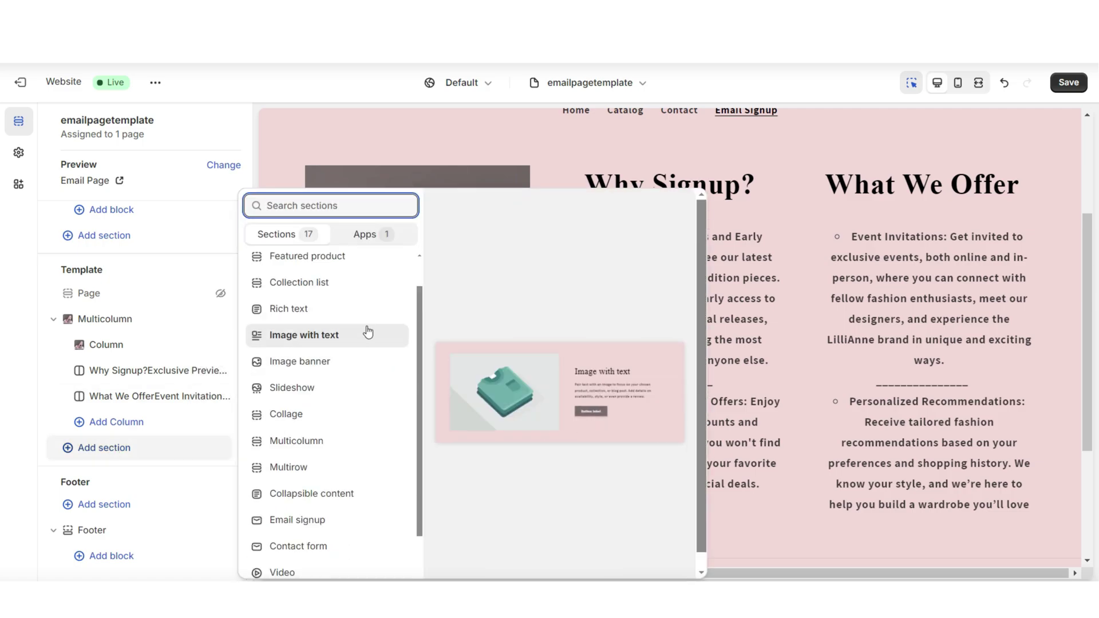
pyautogui.click(342, 362)
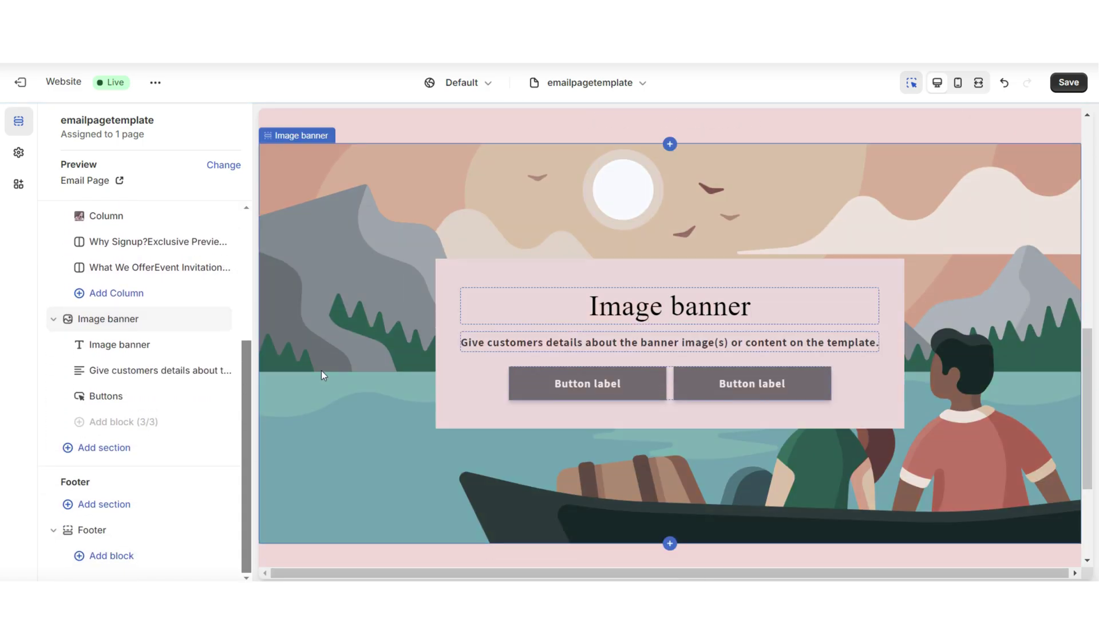
pyautogui.click(120, 344)
pyautogui.write('JOIN')
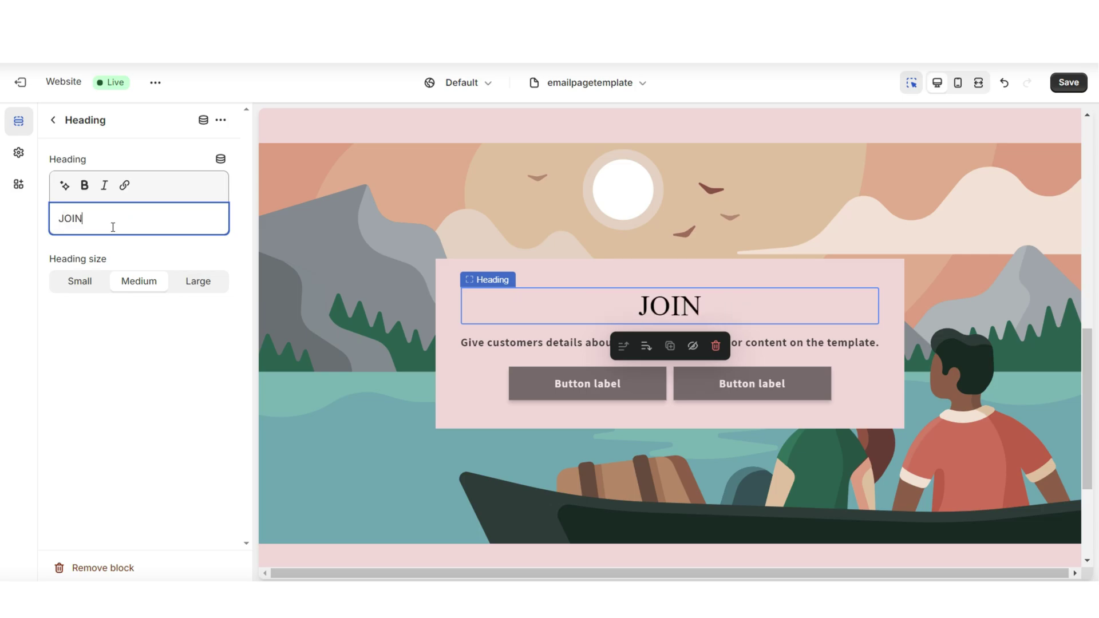
pyautogui.write(' OUR FAMILY!')
pyautogui.click(727, 349)
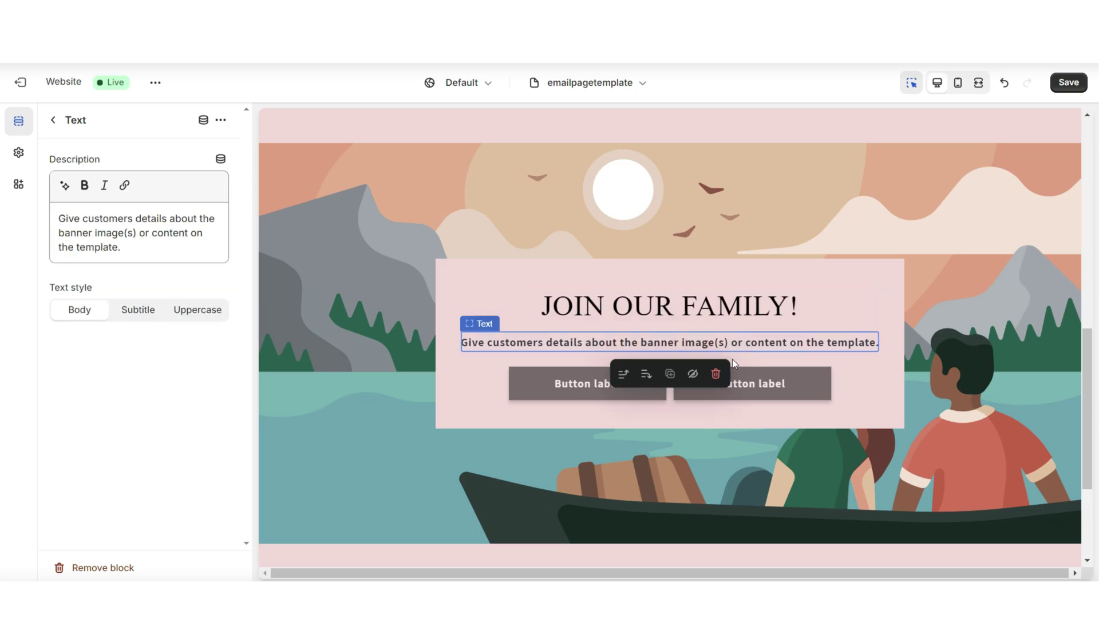
pyautogui.click(716, 374)
pyautogui.click(718, 360)
pyautogui.click(716, 383)
pyautogui.click(841, 397)
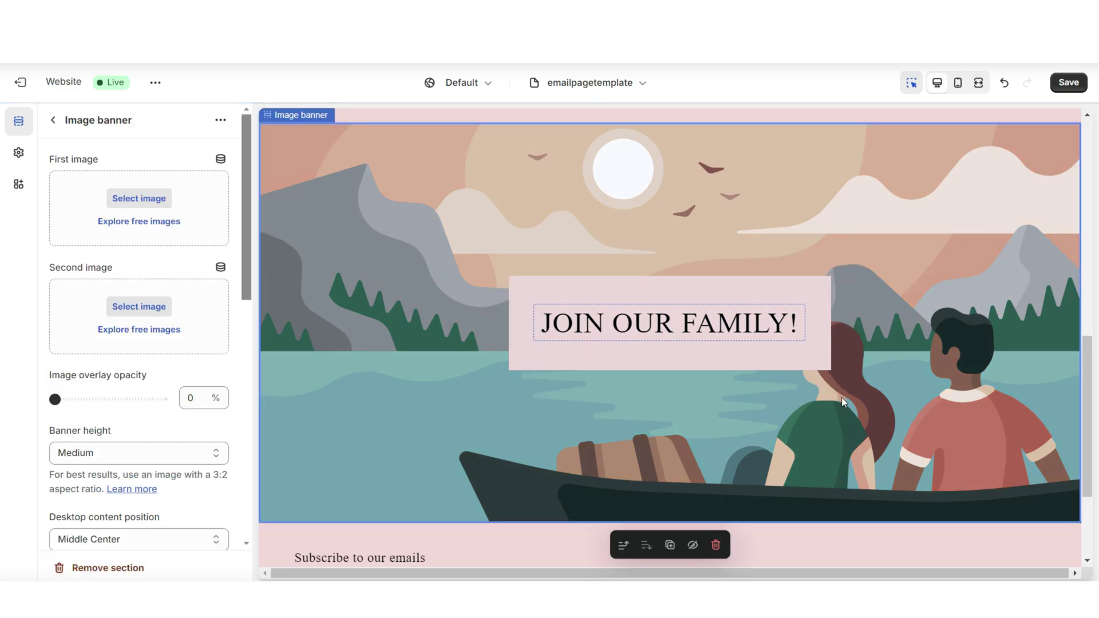
pyautogui.scroll(-6, 137, 441)
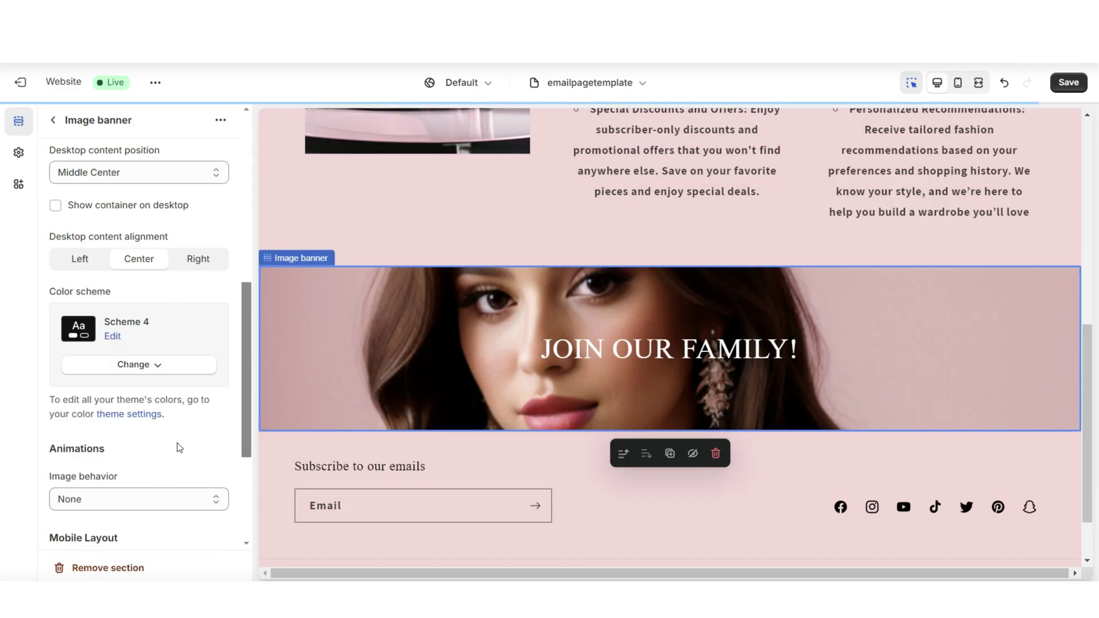
pyautogui.scroll(-5, 180, 447)
# Step: Preview the page at full width, scroll through it, then restore the section outline
pyautogui.click(978, 83)
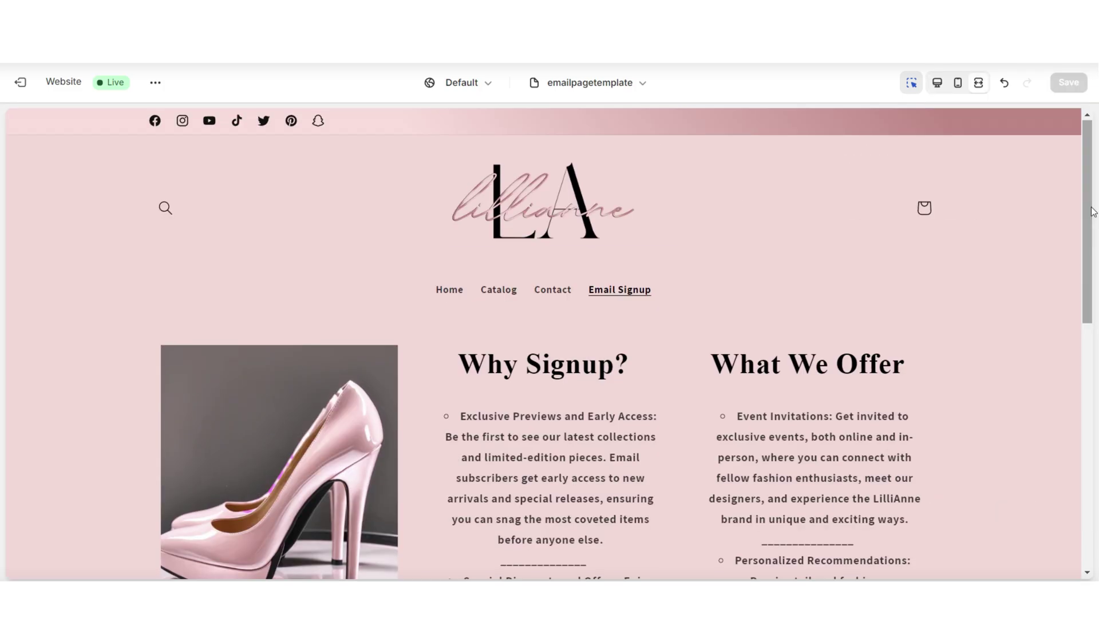
pyautogui.scroll(-5, 1093, 212)
pyautogui.scroll(-5, 1093, 211)
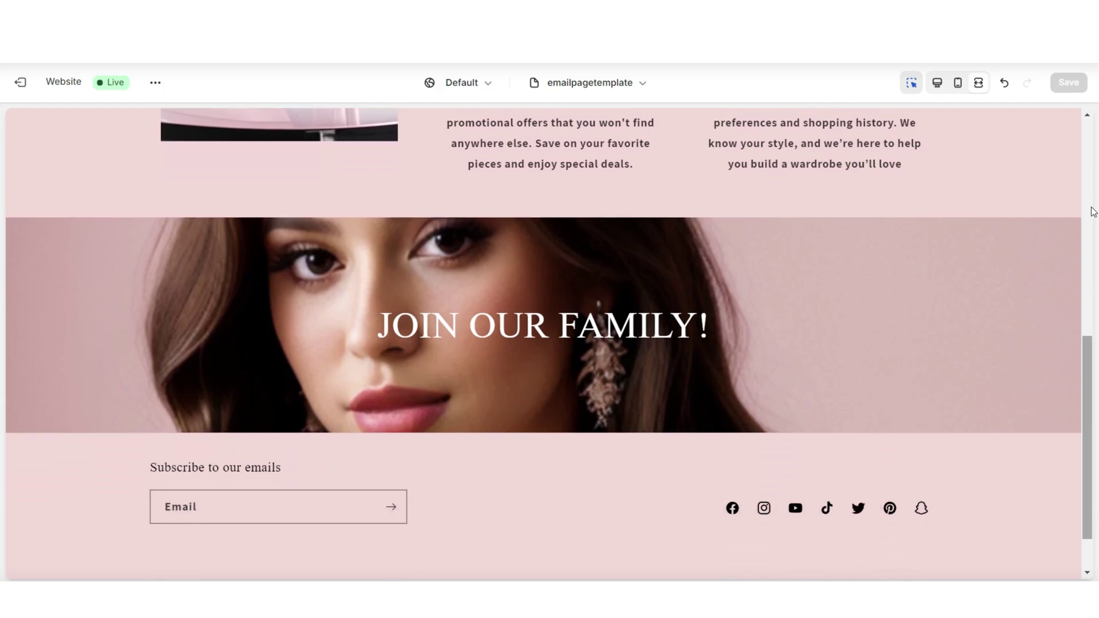
pyautogui.click(978, 83)
# Step: Add an Email signup section with the small heading 'GET 10% OFF WHEN YOU SUBSCRIBE TO OUR EMAIL'
pyautogui.click(111, 448)
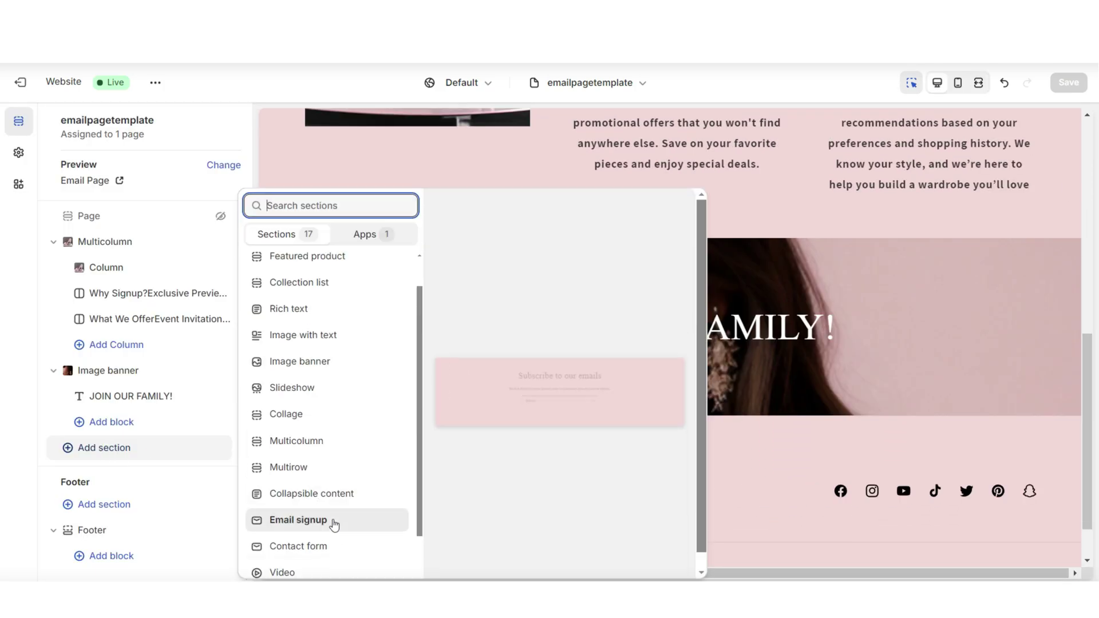
pyautogui.click(331, 520)
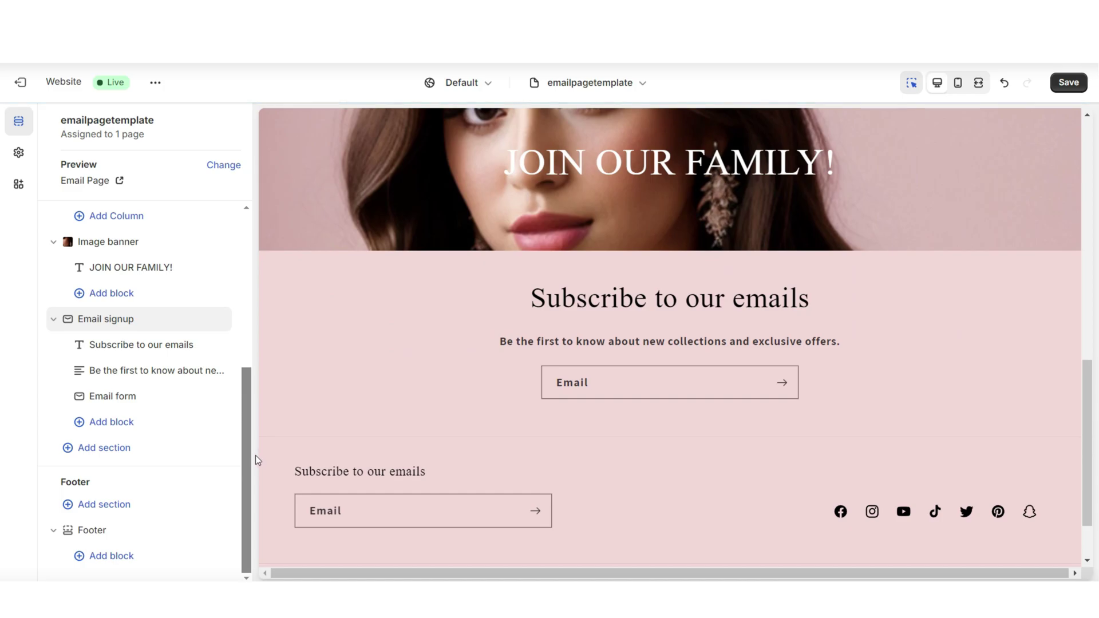
pyautogui.click(141, 344)
pyautogui.doubleClick(143, 229)
pyautogui.tripleClick(142, 229)
pyautogui.rightClick(144, 229)
pyautogui.click(169, 314)
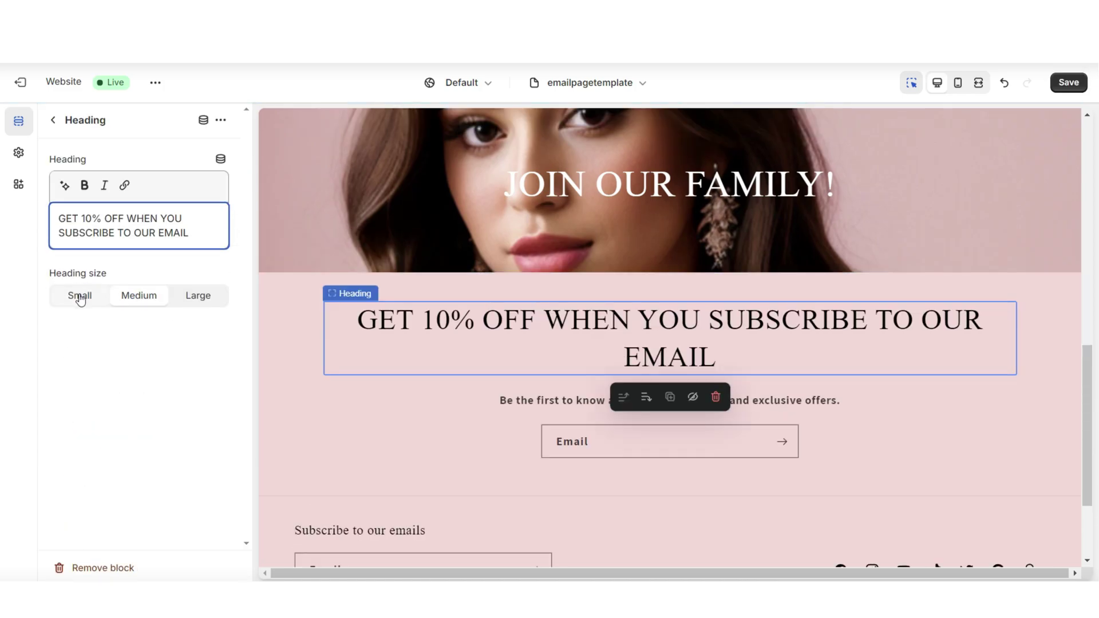
pyautogui.click(80, 297)
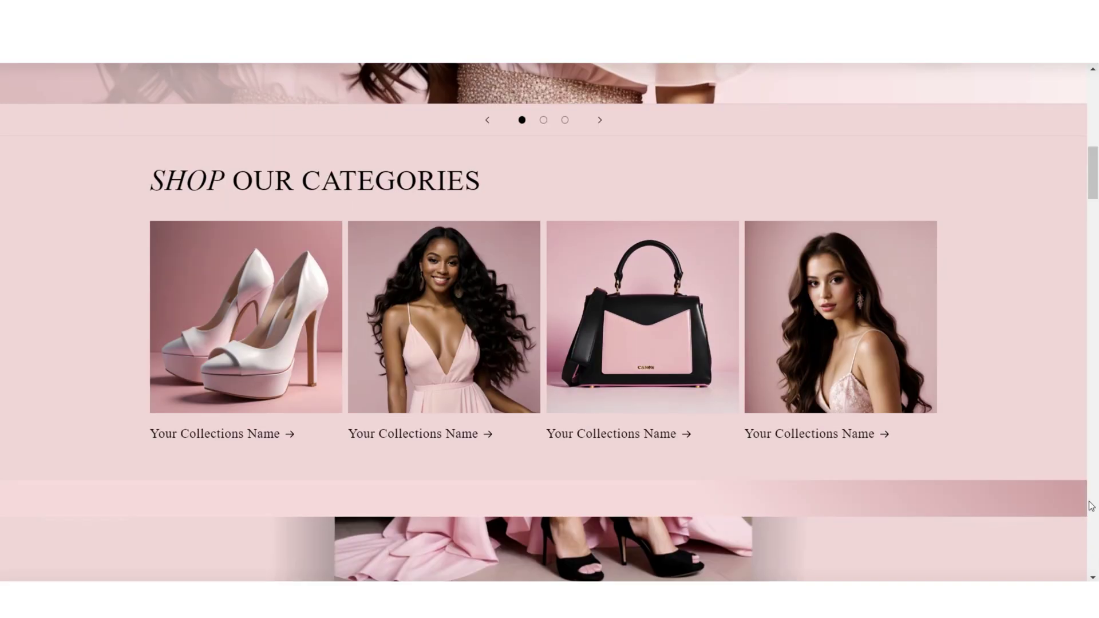
# Step: Open the live Email Signup page from the store navigation and scroll through it
pyautogui.scroll(10, 1091, 506)
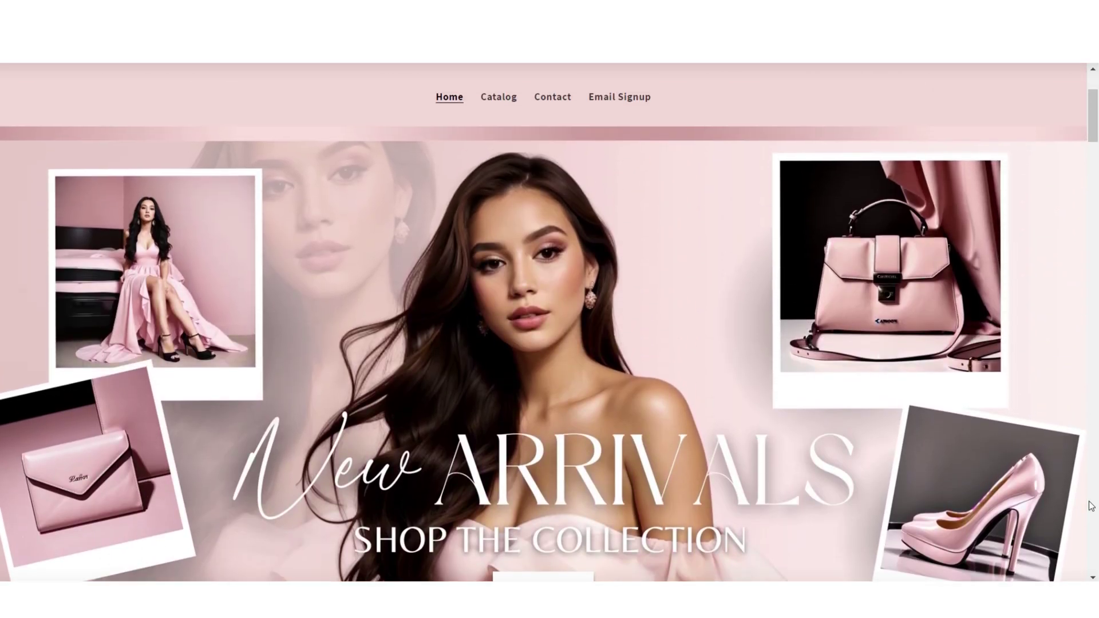
pyautogui.scroll(3, 1091, 506)
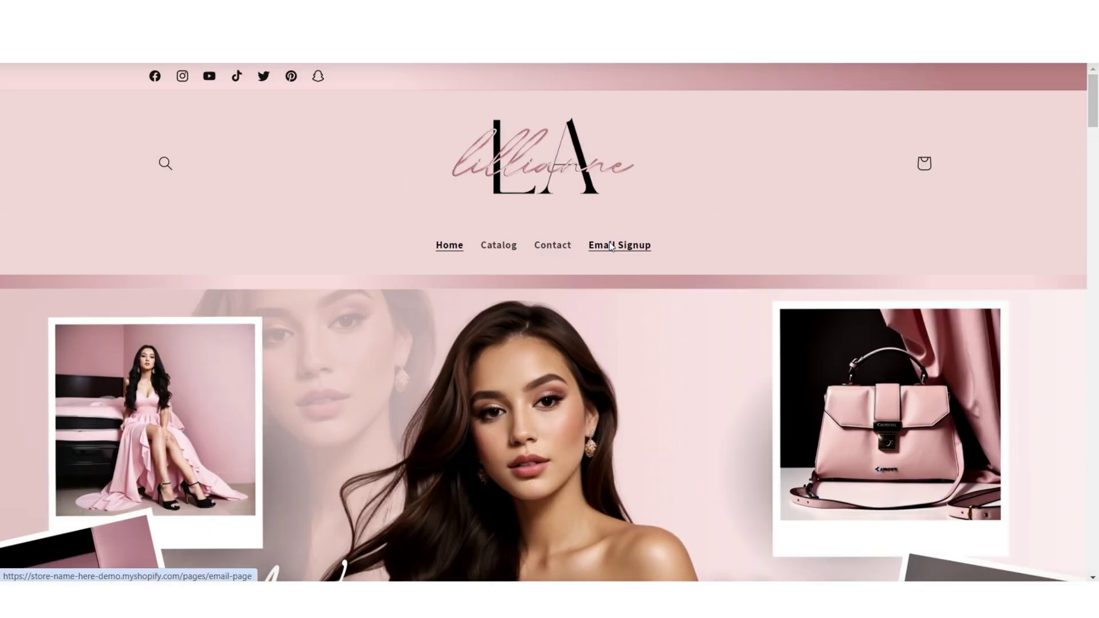
pyautogui.click(616, 245)
pyautogui.scroll(-3, 1095, 452)
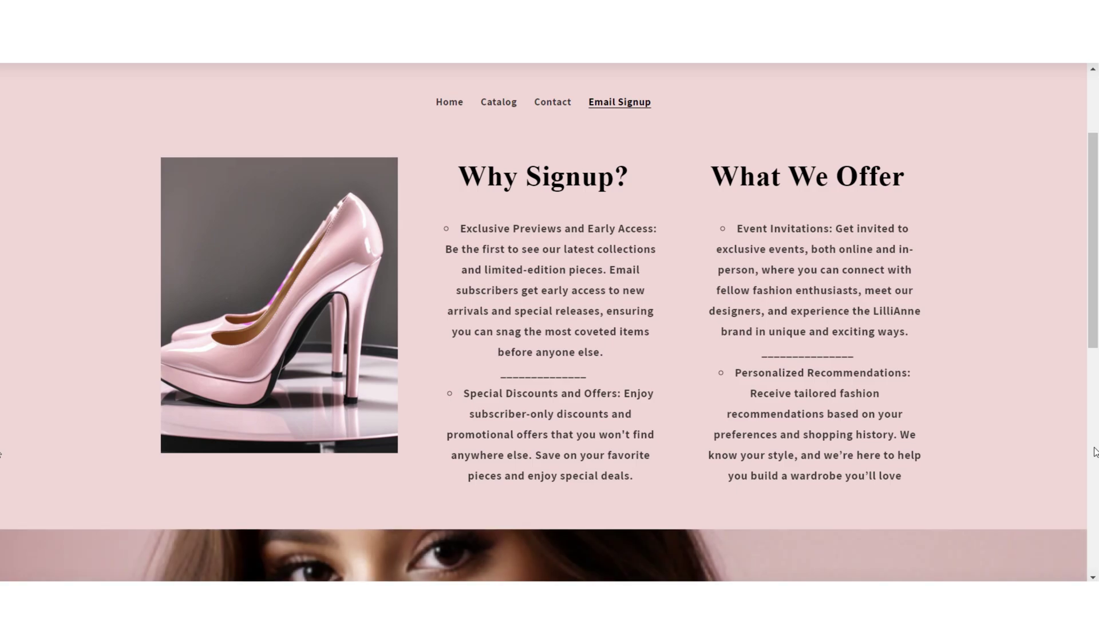
pyautogui.scroll(-5, 1094, 453)
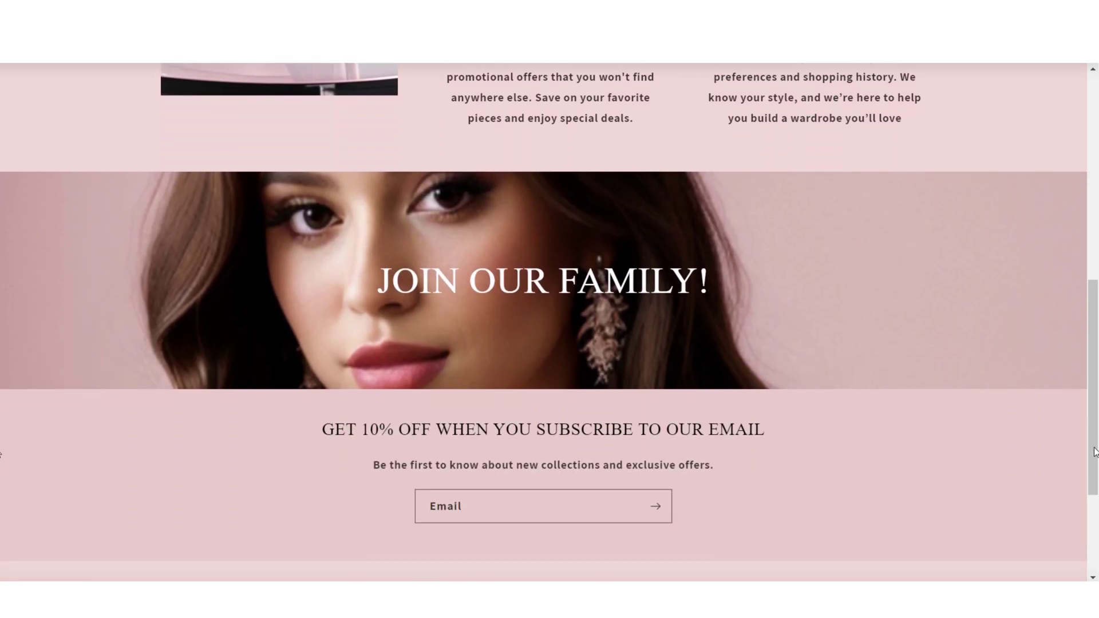
pyautogui.moveTo(1094, 453); pyautogui.dragTo(1094, 490)
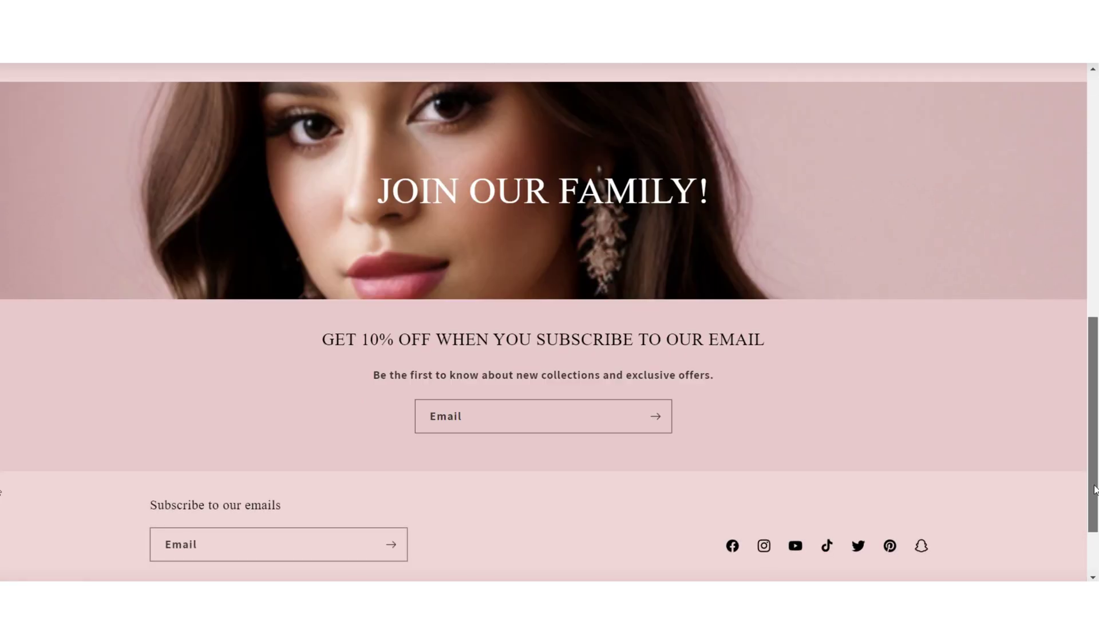
pyautogui.scroll(4, 1094, 490)
pyautogui.scroll(4, 1095, 490)
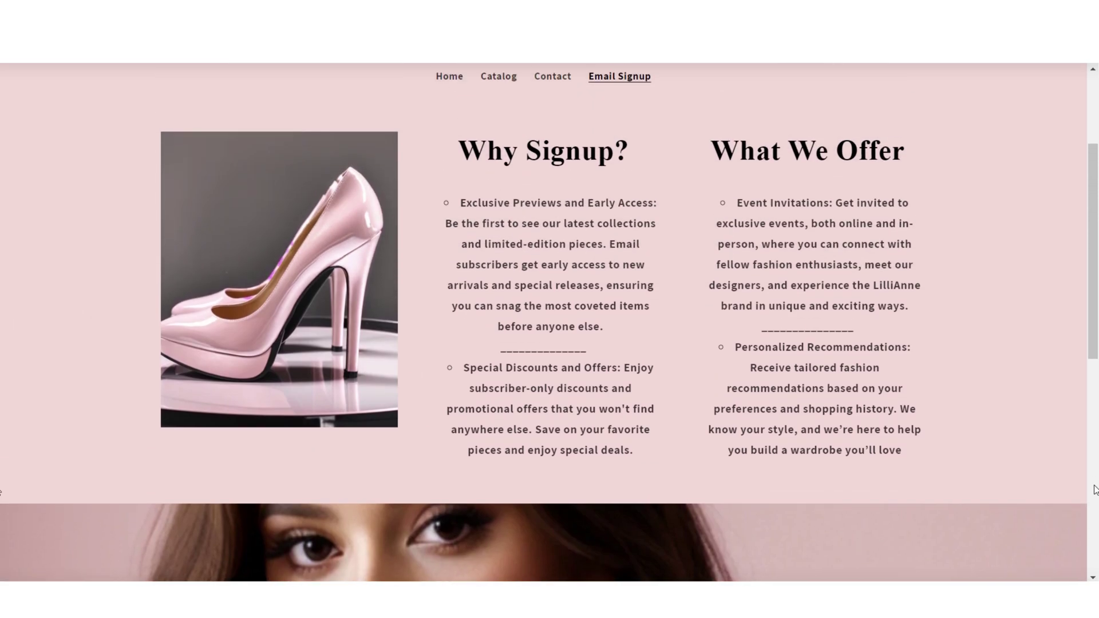
pyautogui.scroll(3, 1095, 489)
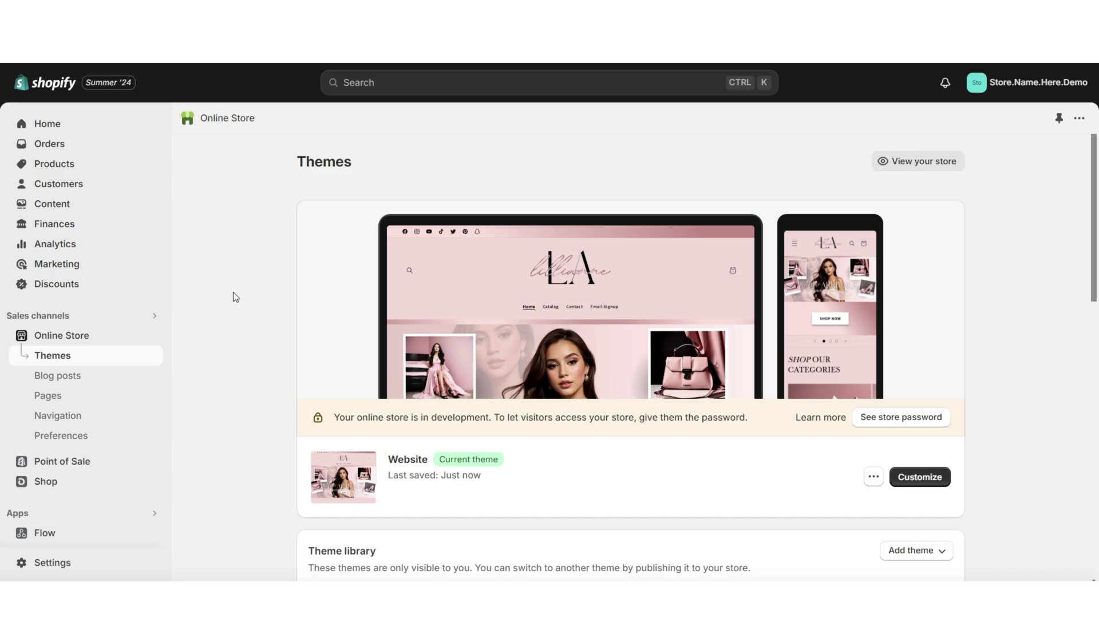
# Step: Create a Shopify Email campaign from Marketing and continue past the branding review page
pyautogui.click(87, 269)
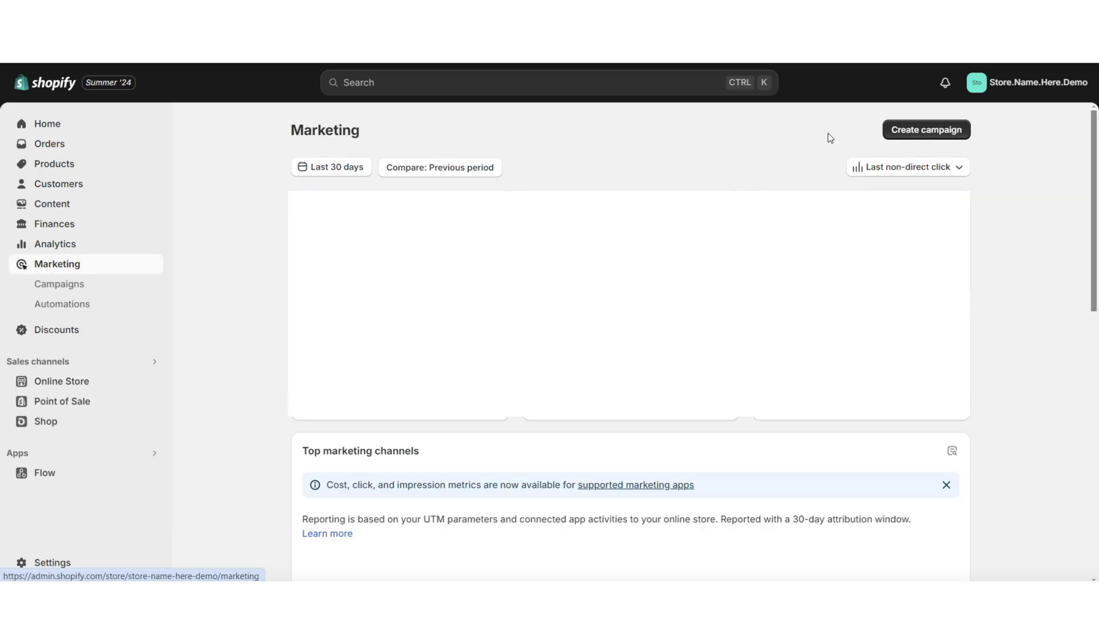
pyautogui.click(894, 131)
pyautogui.click(548, 254)
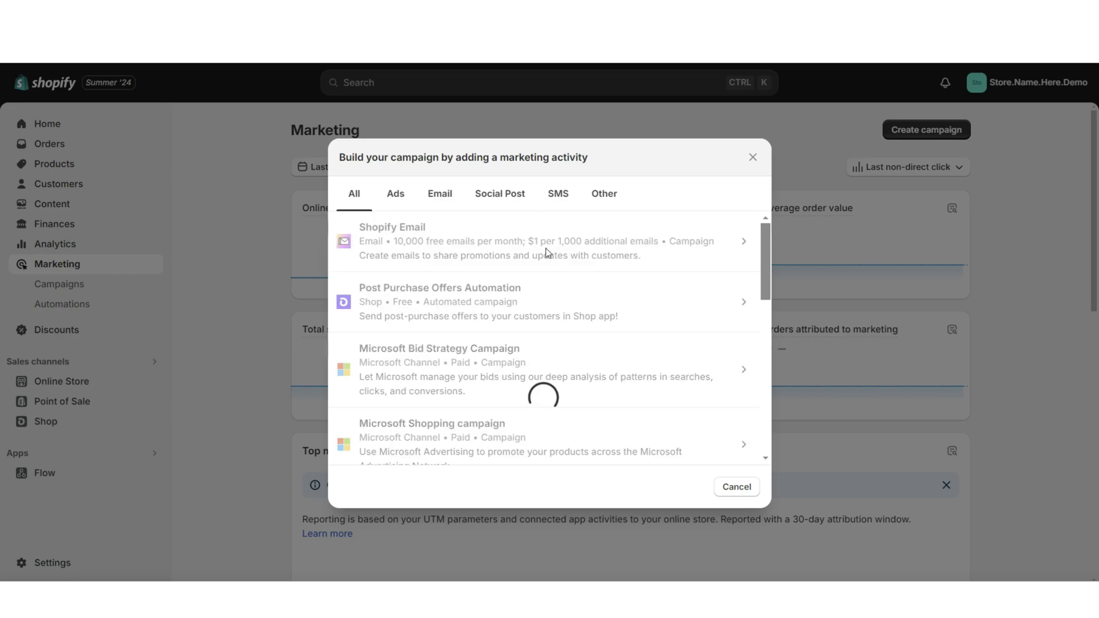
pyautogui.scroll(-3, 141, 241)
pyautogui.scroll(-5, 141, 242)
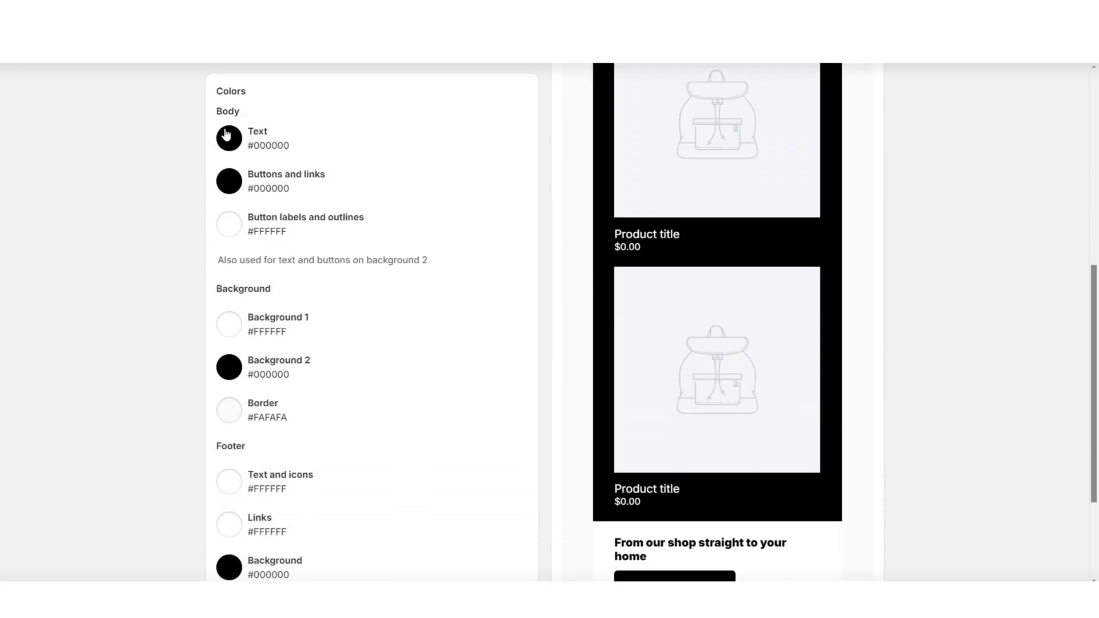
pyautogui.scroll(8, 263, 227)
pyautogui.scroll(-1, 299, 275)
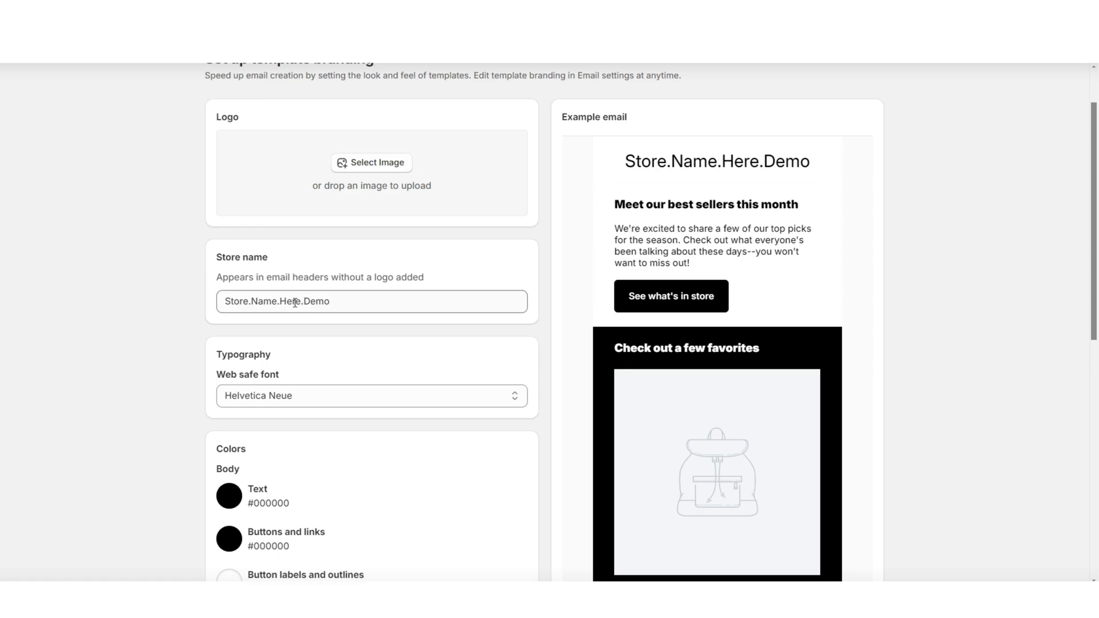
pyautogui.scroll(1, 426, 479)
pyautogui.click(1059, 86)
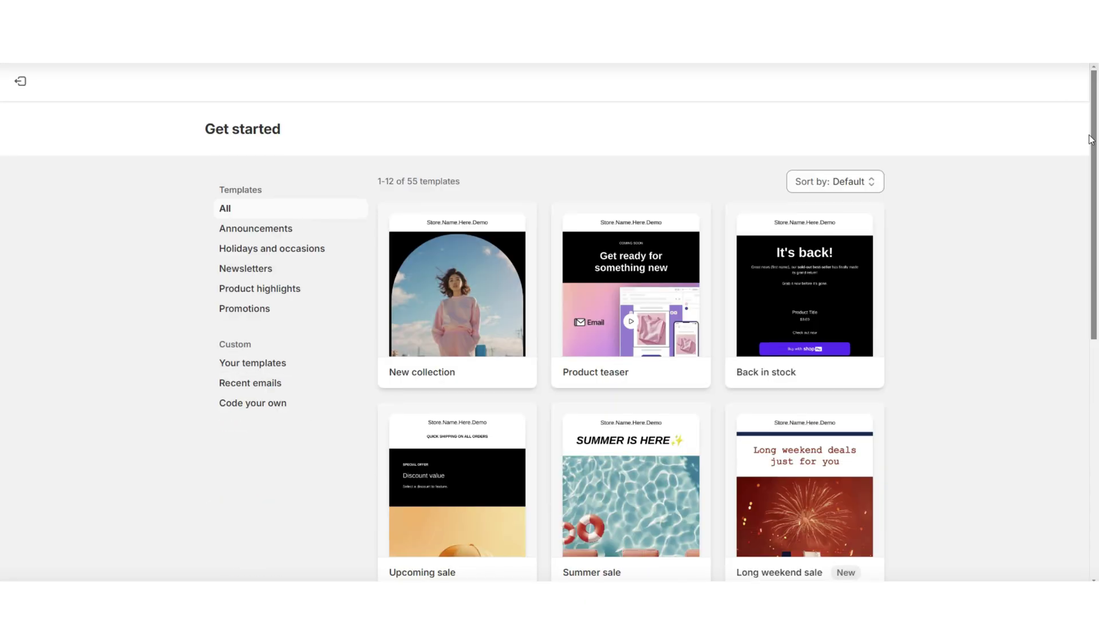
# Step: Browse the template grid, then filter it to the Holidays and occasions category
pyautogui.scroll(-1, 1090, 140)
pyautogui.scroll(-1, 1090, 140)
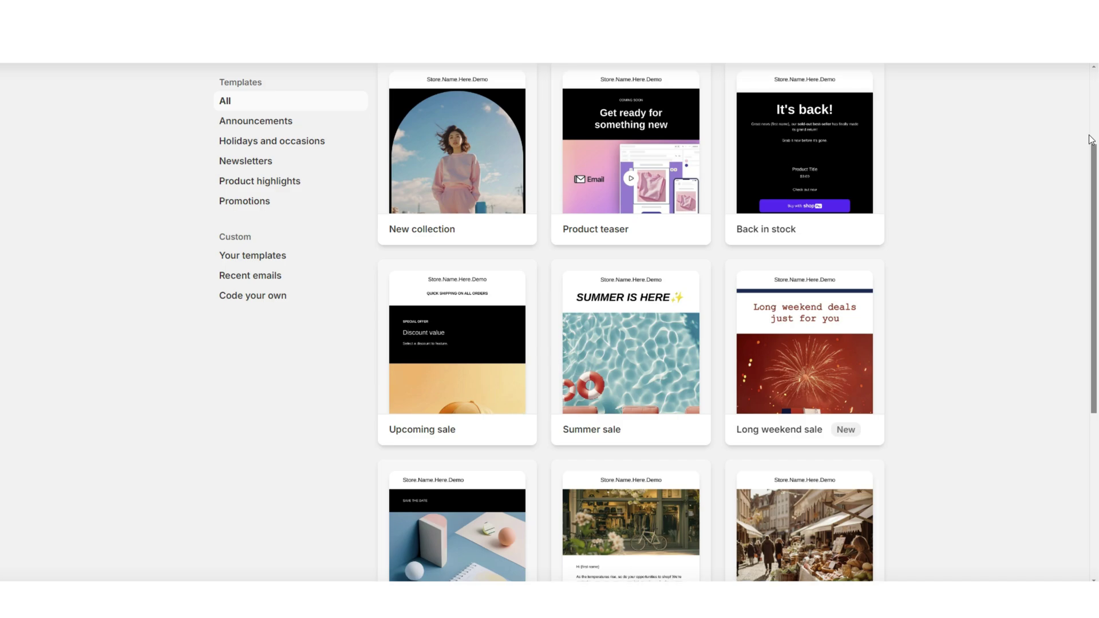
pyautogui.scroll(-5, 1090, 139)
pyautogui.scroll(6, 1091, 139)
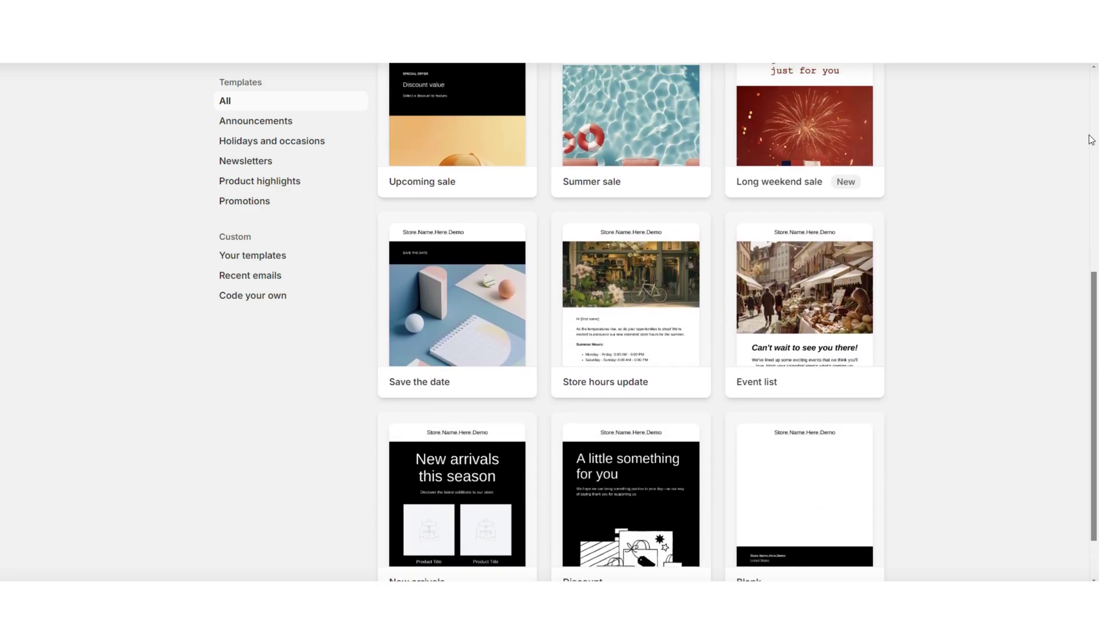
pyautogui.scroll(-1, 425, 229)
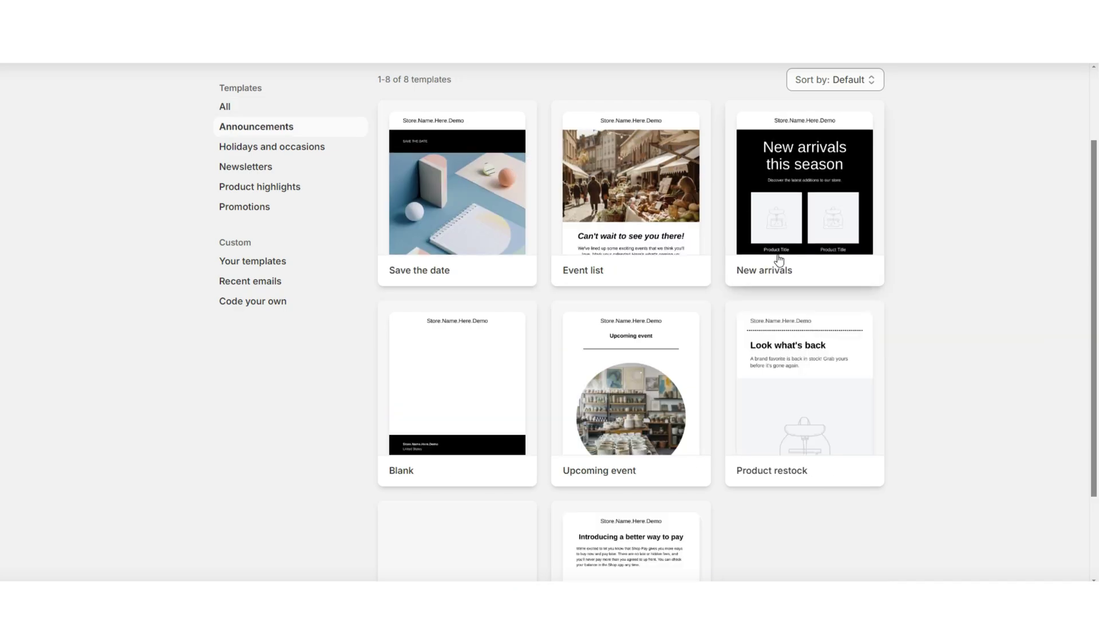
pyautogui.scroll(-1, 776, 258)
pyautogui.click(218, 147)
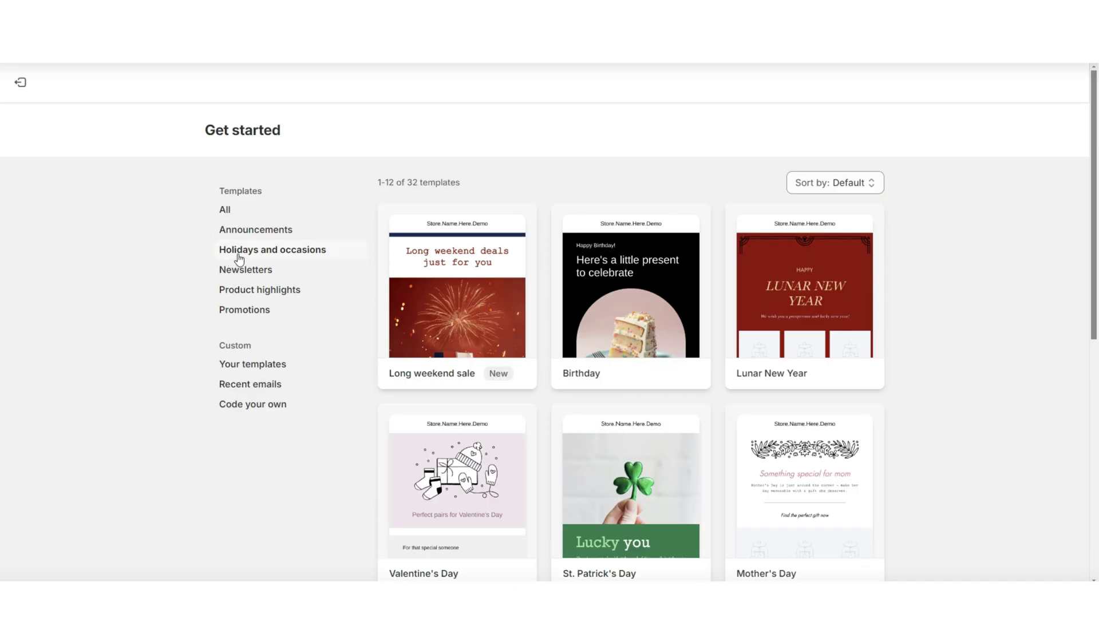
pyautogui.scroll(-5, 146, 276)
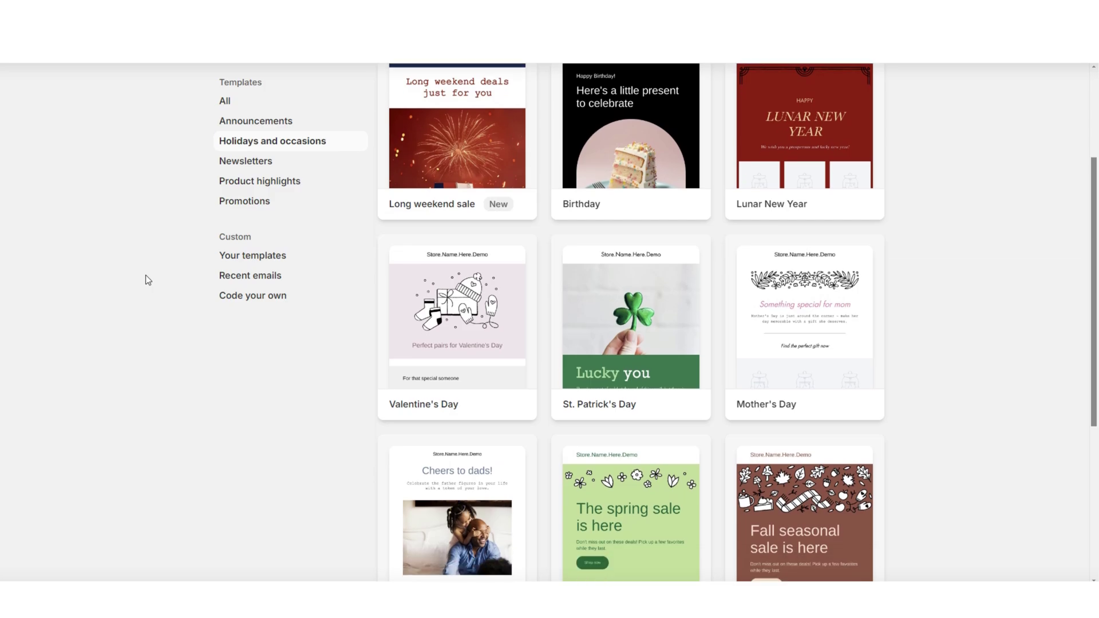
pyautogui.scroll(-3, 146, 277)
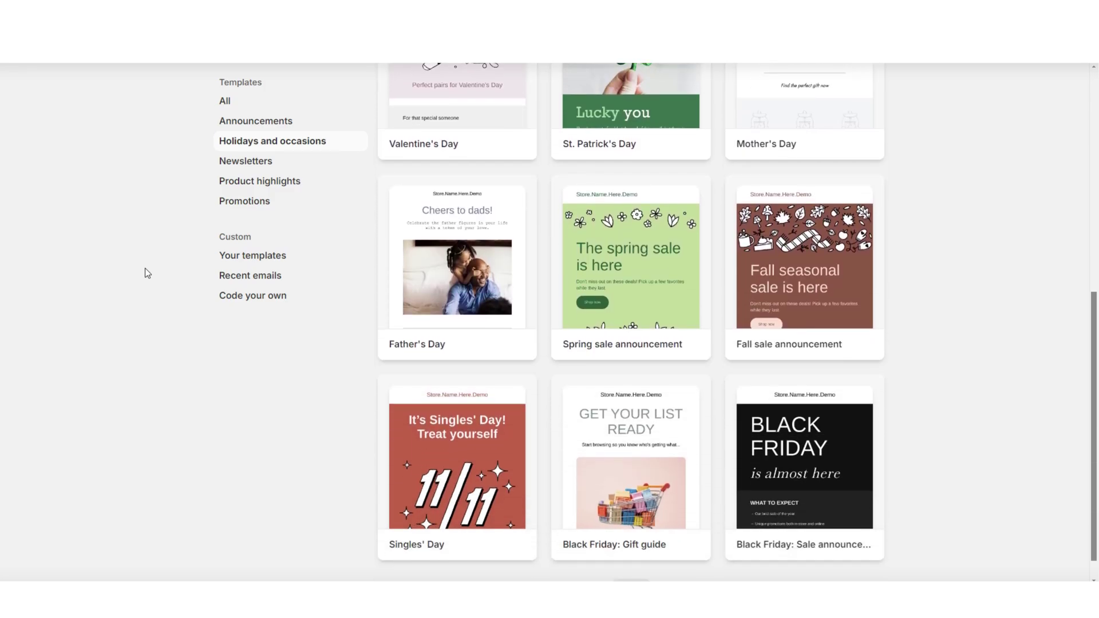